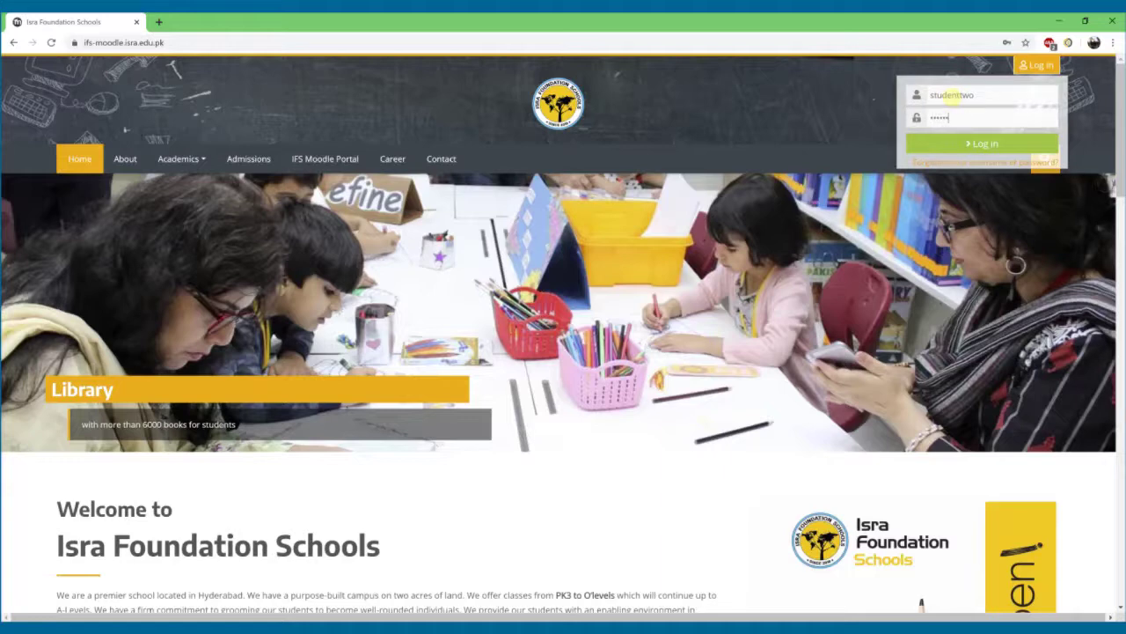
Step: Log in as the student and browse the Playground (Students) course's tutorial sections, forum and feedback activities
{"action": "left_click", "coordinate": [951, 144]}
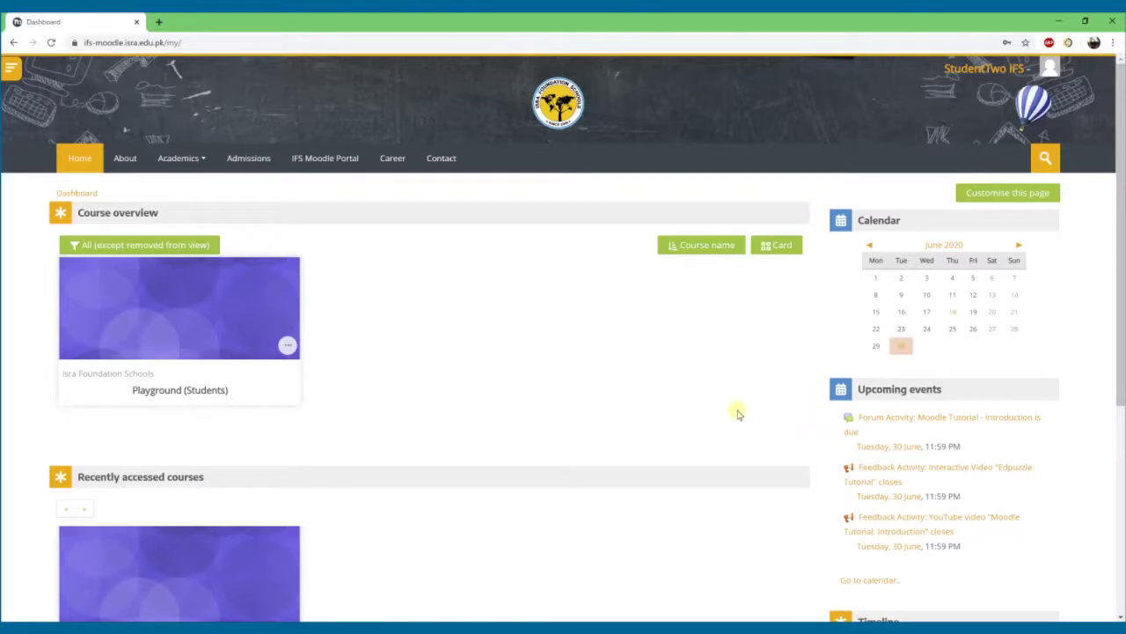
{"action": "left_click", "coordinate": [179, 293]}
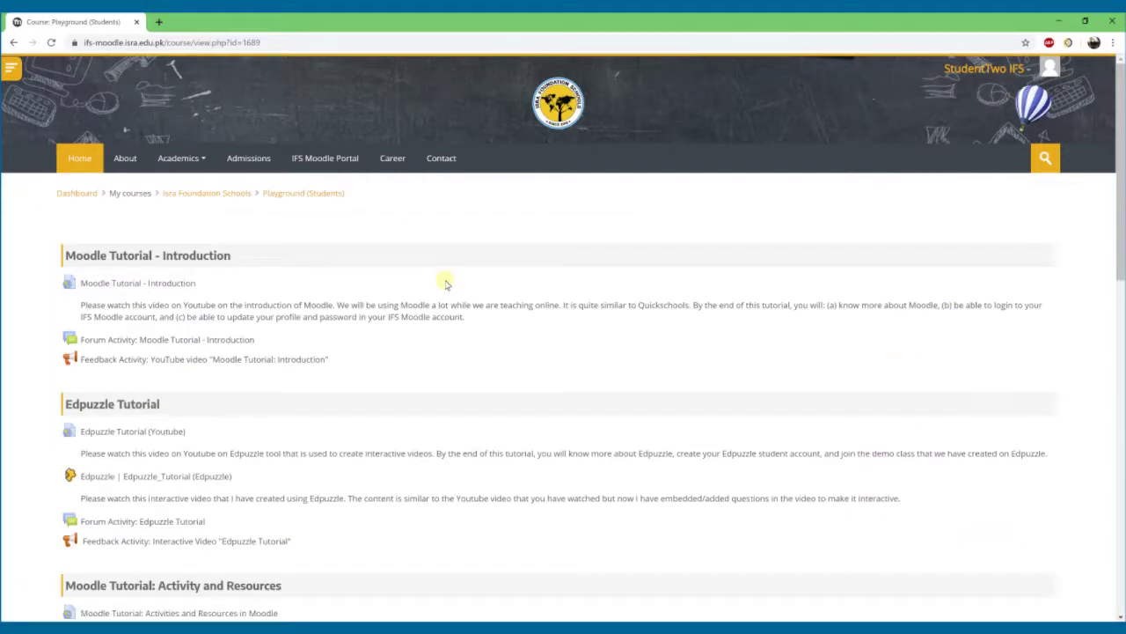
{"action": "scroll", "coordinate": [446, 284], "scroll_direction": "down", "scroll_amount": 1}
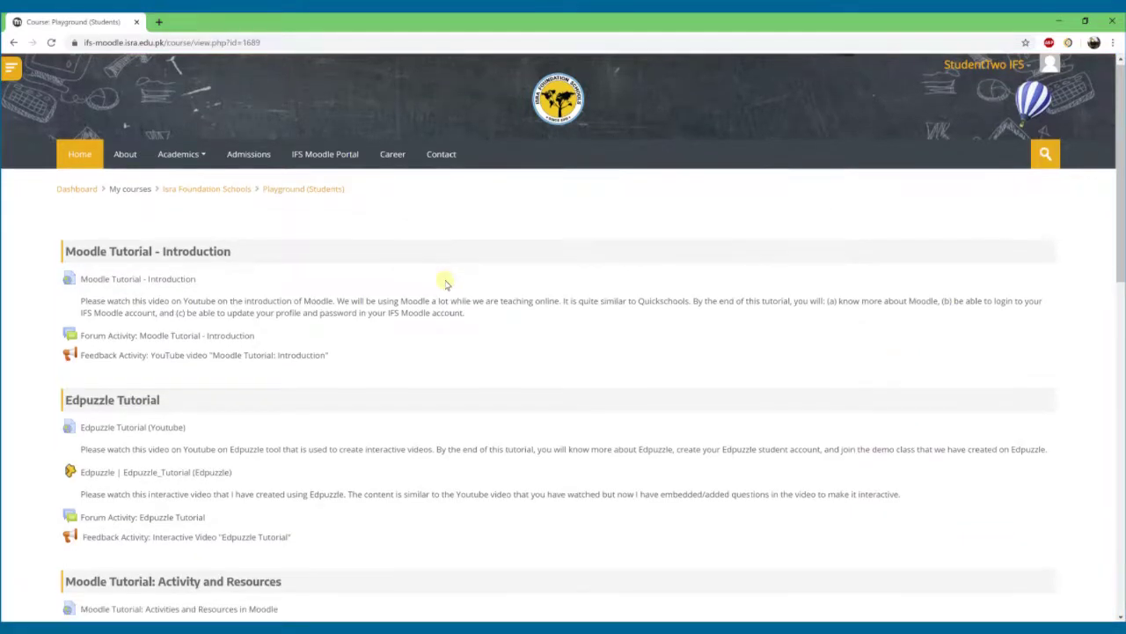
{"action": "scroll", "coordinate": [447, 283], "scroll_direction": "down", "scroll_amount": 1}
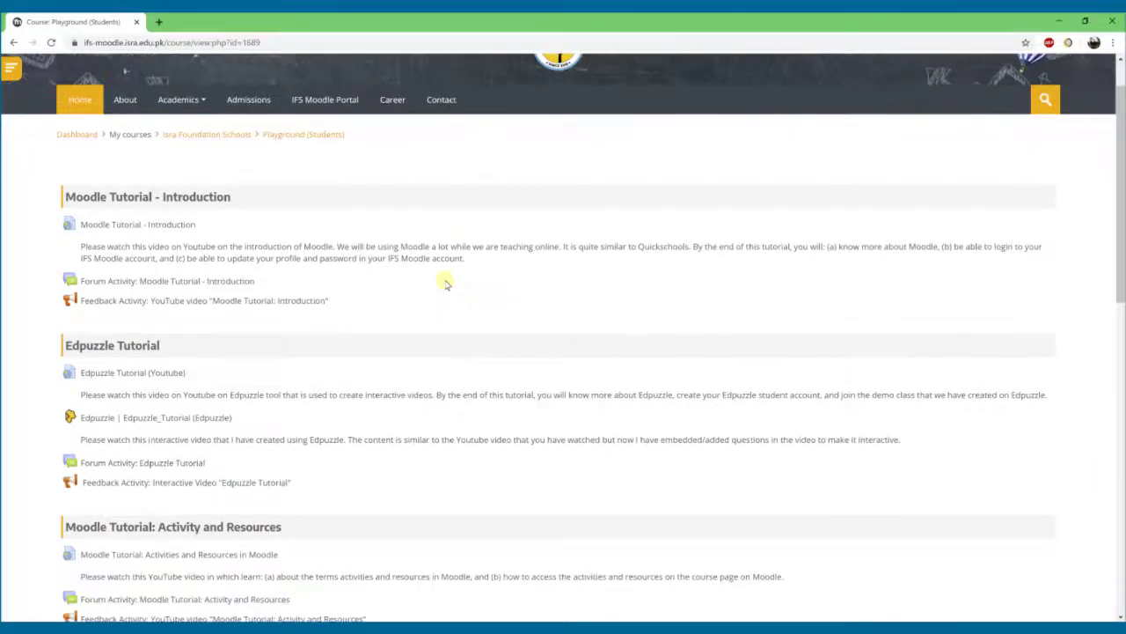
{"action": "scroll", "coordinate": [446, 284], "scroll_direction": "down", "scroll_amount": 1}
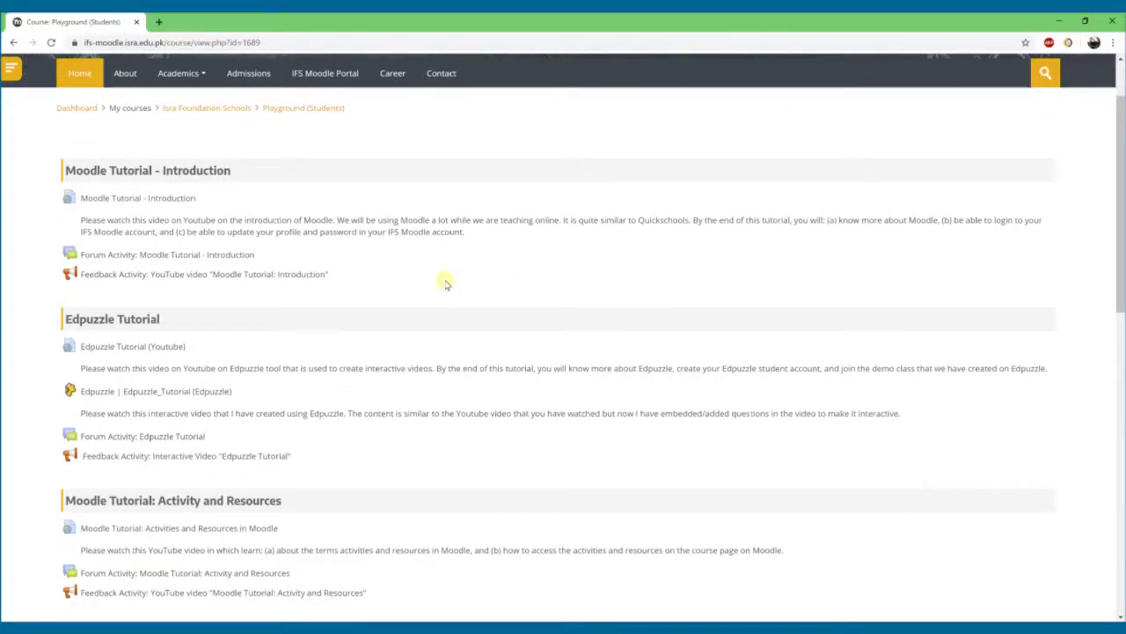
{"action": "scroll", "coordinate": [446, 283], "scroll_direction": "down", "scroll_amount": 1}
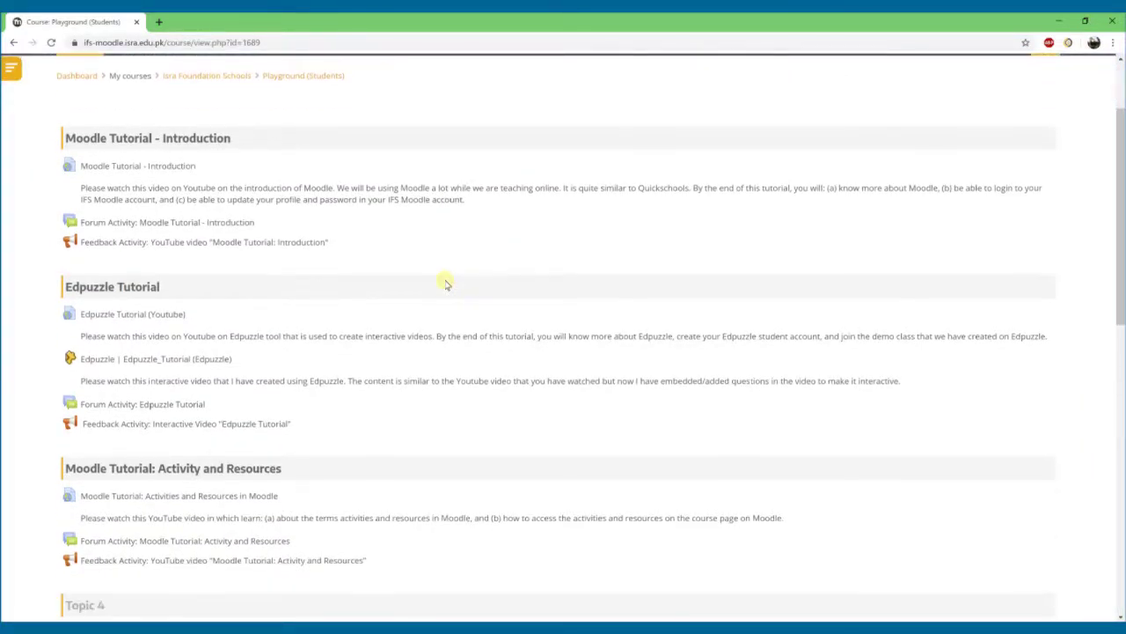
{"action": "scroll", "coordinate": [446, 284], "scroll_direction": "down", "scroll_amount": 1}
{"action": "scroll", "coordinate": [437, 280], "scroll_direction": "down", "scroll_amount": 1}
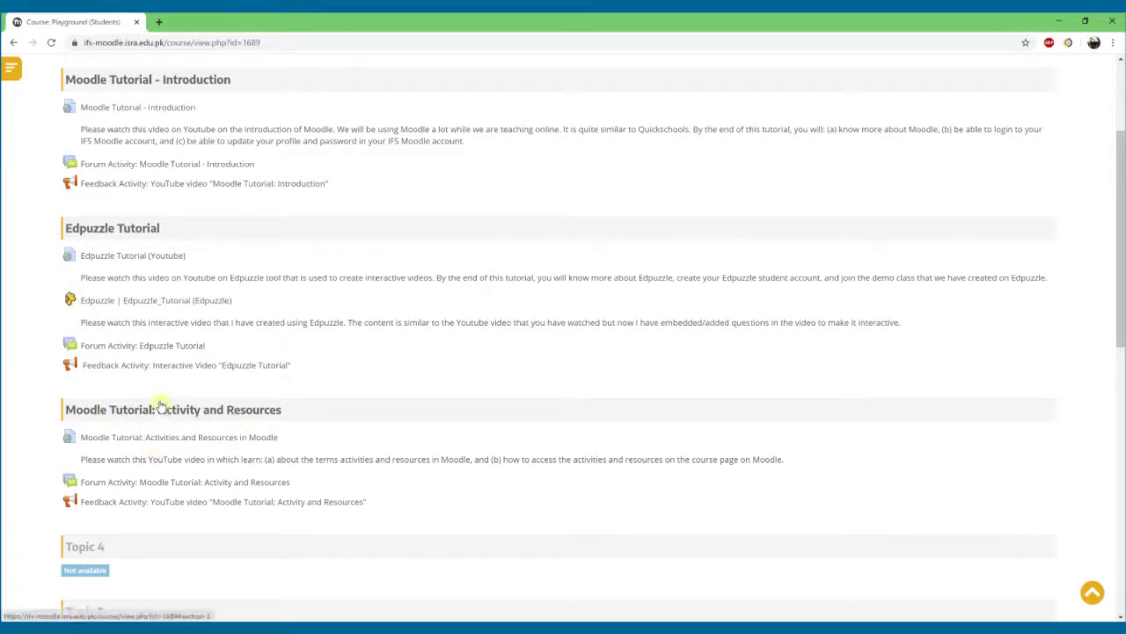
{"action": "scroll", "coordinate": [126, 211], "scroll_direction": "up", "scroll_amount": 1}
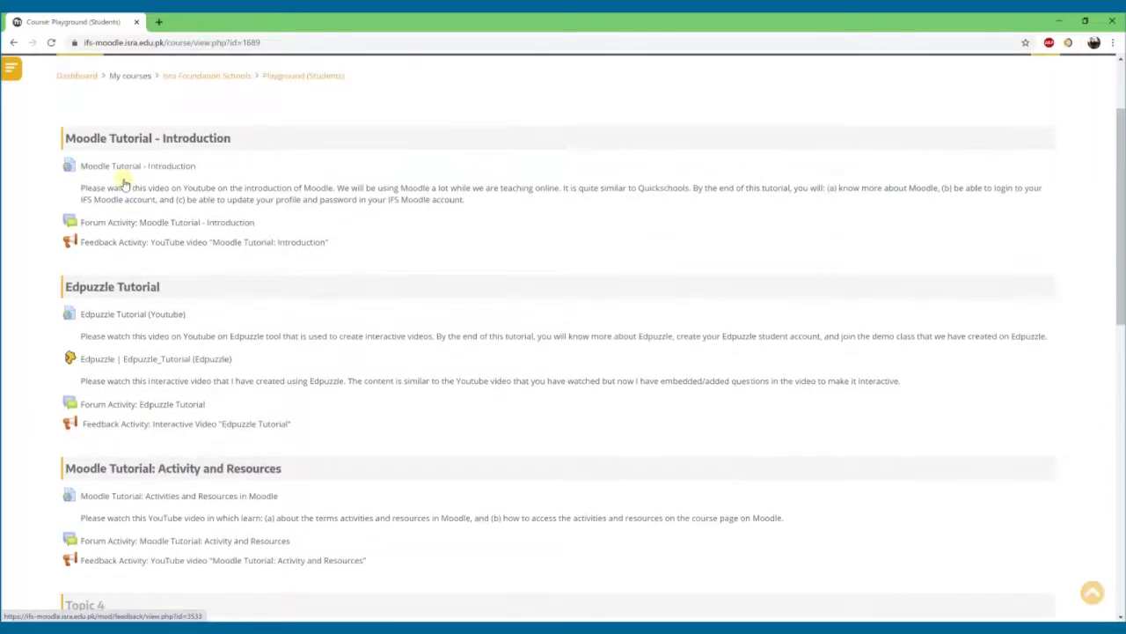
{"action": "scroll", "coordinate": [126, 185], "scroll_direction": "up", "scroll_amount": 1}
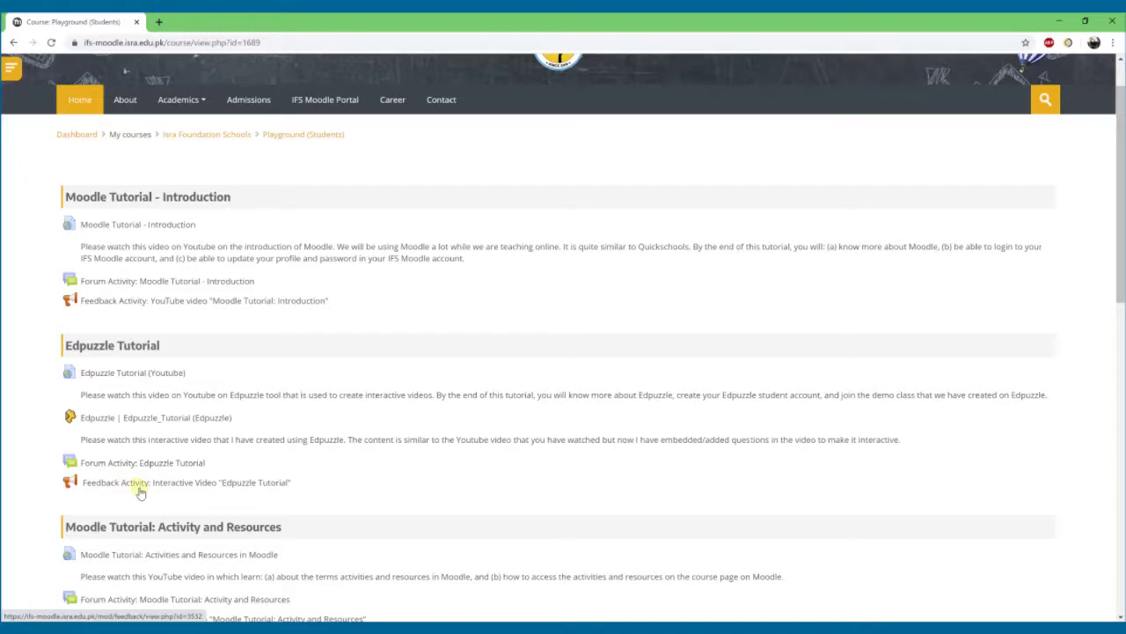
{"action": "scroll", "coordinate": [132, 455], "scroll_direction": "down", "scroll_amount": 1}
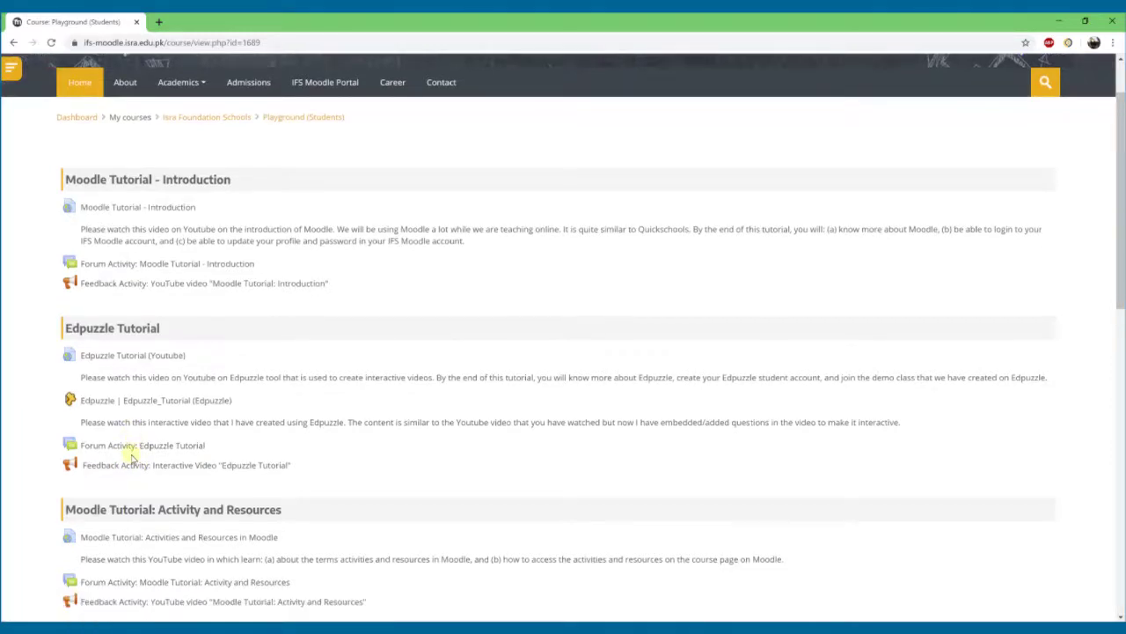
{"action": "scroll", "coordinate": [75, 484], "scroll_direction": "down", "scroll_amount": 1}
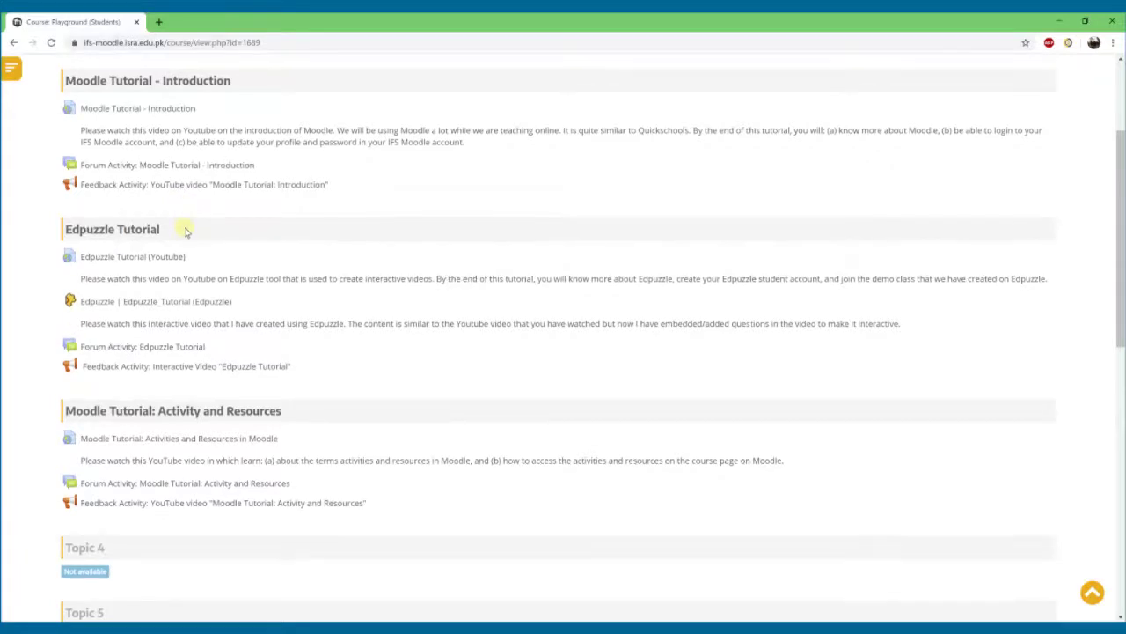
{"action": "scroll", "coordinate": [359, 176], "scroll_direction": "up", "scroll_amount": 1}
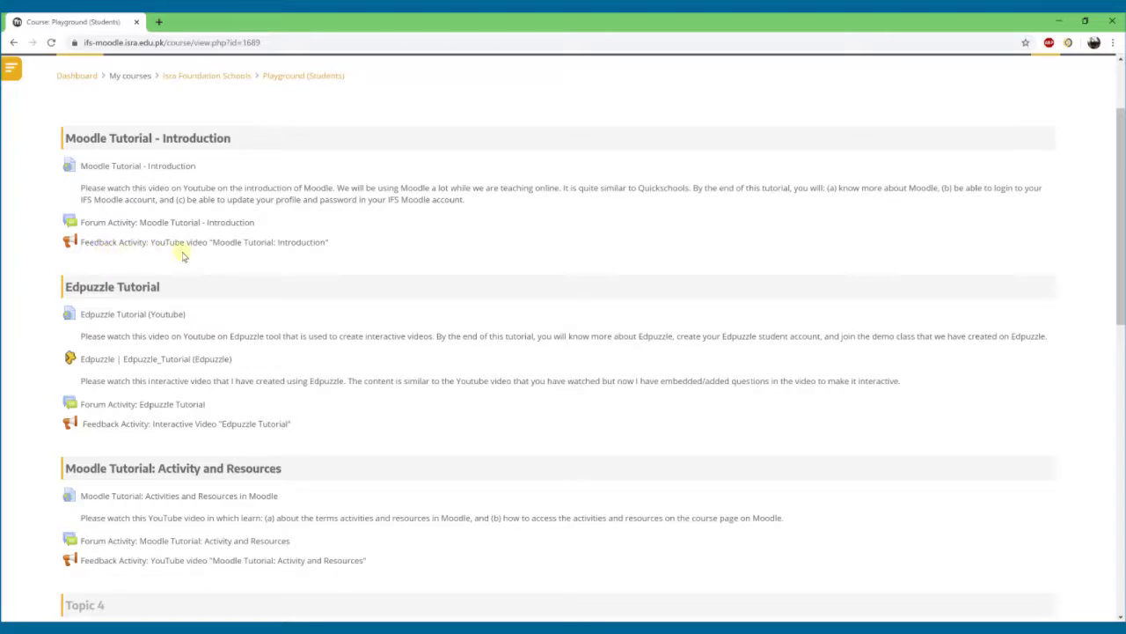
Step: Open the feedback activity for the 'Moodle Tutorial: Introduction' video and start answering its questions
{"action": "left_click", "coordinate": [118, 246]}
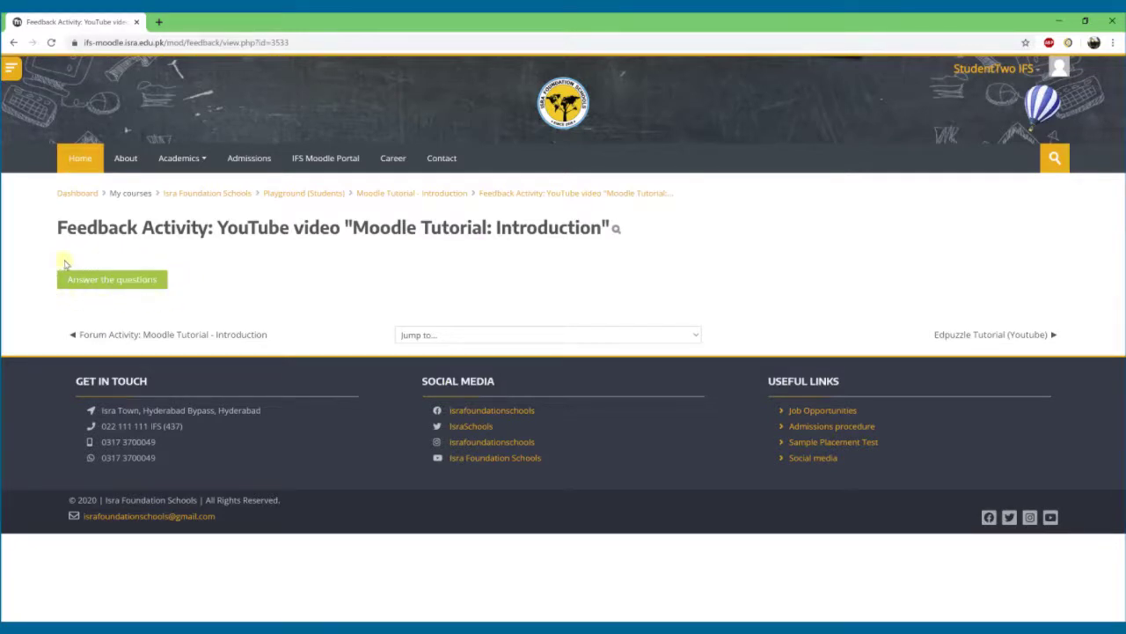
{"action": "left_click", "coordinate": [120, 283]}
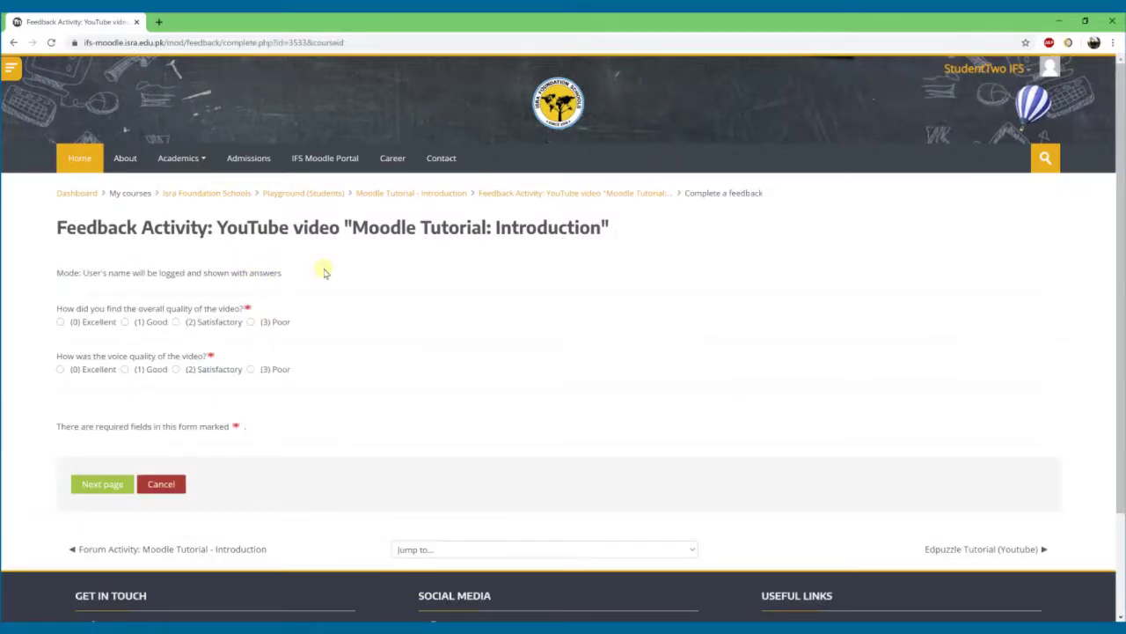
{"action": "scroll", "coordinate": [324, 273], "scroll_direction": "down", "scroll_amount": 1}
Step: Highlight the Mode note stating that feedback answers are logged with user names
{"action": "scroll", "coordinate": [304, 267], "scroll_direction": "down", "scroll_amount": 1}
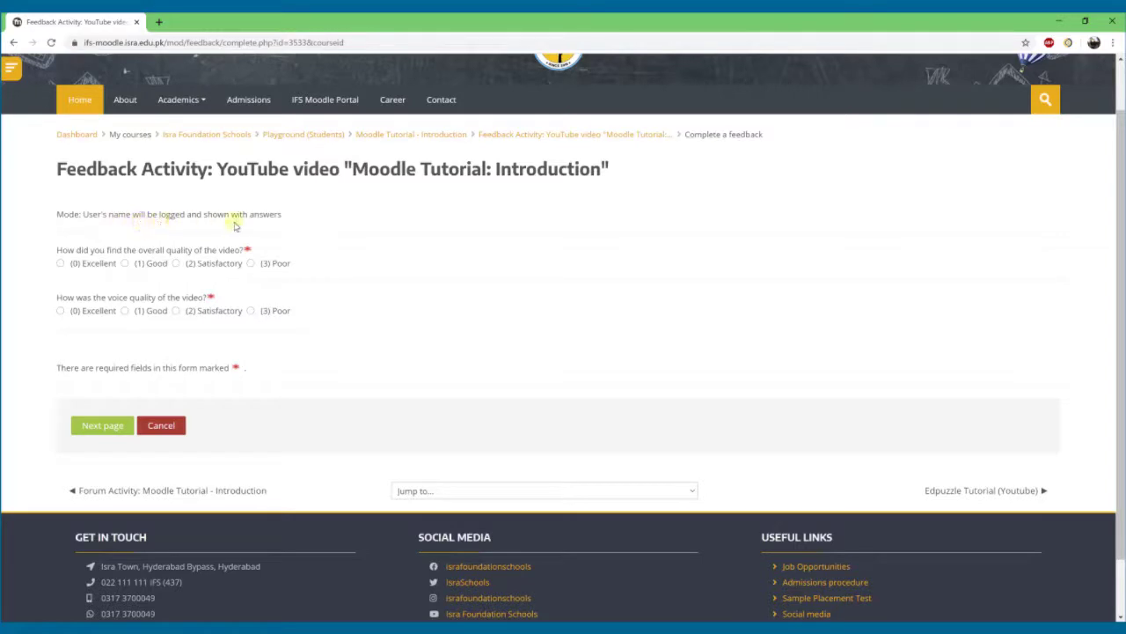
{"action": "left_click_drag", "start_coordinate": [283, 217], "coordinate": [57, 213]}
{"action": "left_click", "coordinate": [57, 214]}
{"action": "left_click_drag", "start_coordinate": [284, 215], "coordinate": [57, 214]}
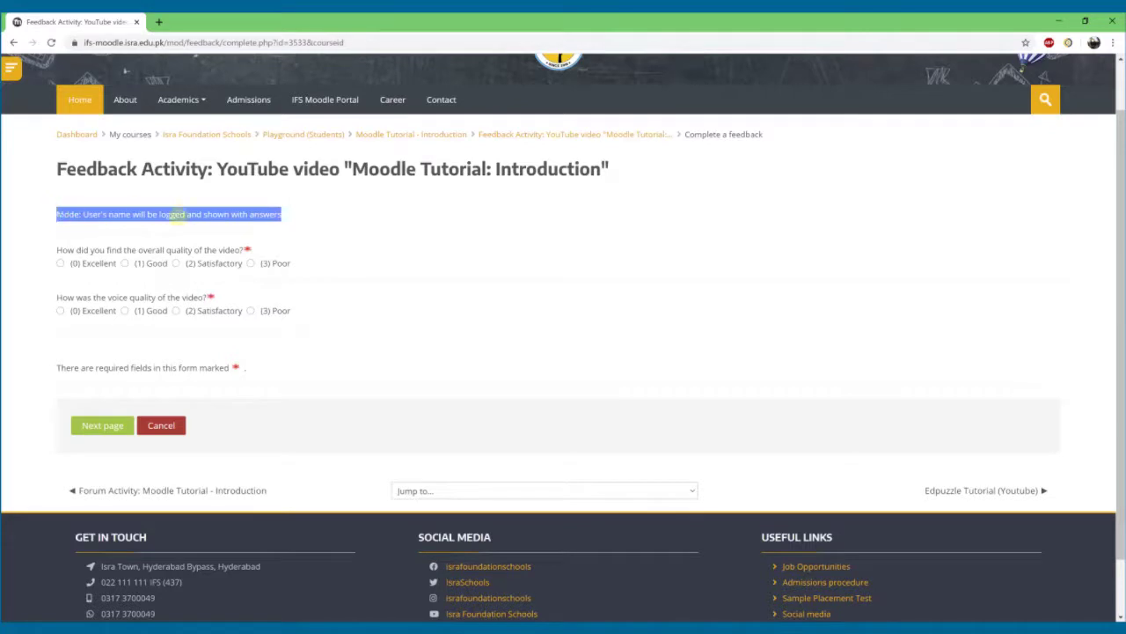
{"action": "left_click", "coordinate": [278, 214]}
{"action": "left_click_drag", "start_coordinate": [278, 213], "coordinate": [57, 214]}
{"action": "left_click", "coordinate": [63, 214]}
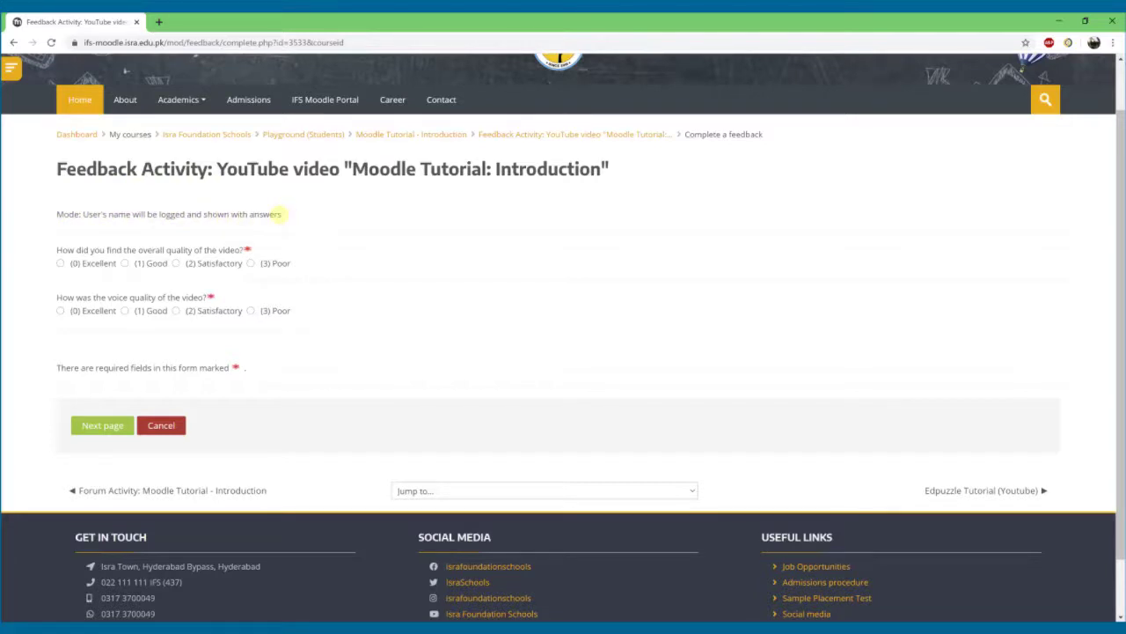
{"action": "left_click_drag", "start_coordinate": [278, 214], "coordinate": [66, 214]}
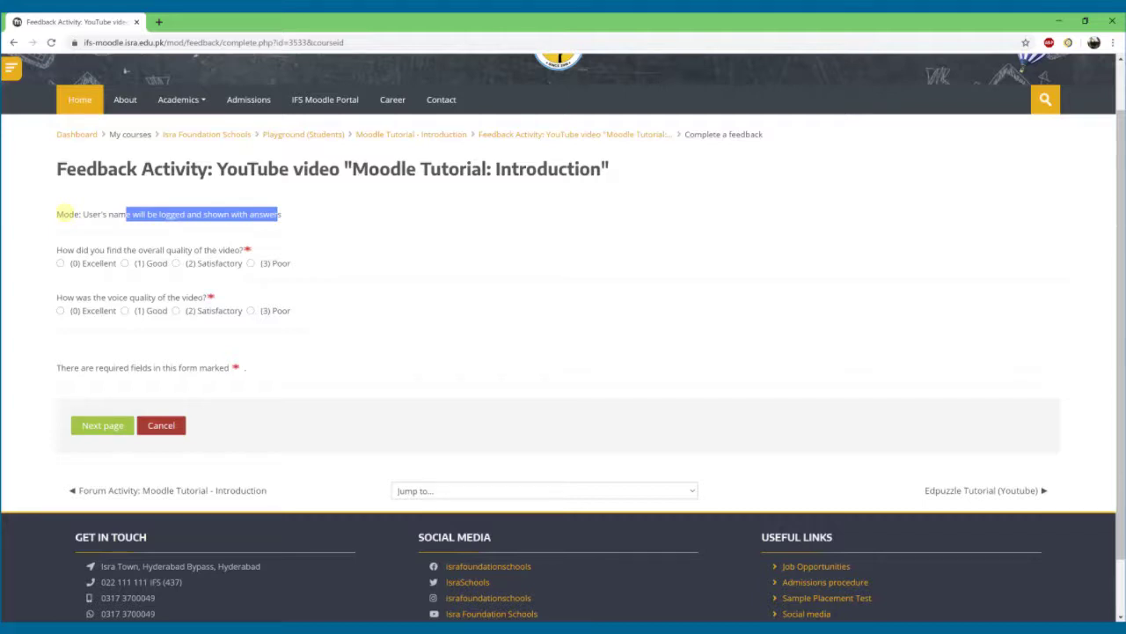
{"action": "left_click", "coordinate": [63, 214]}
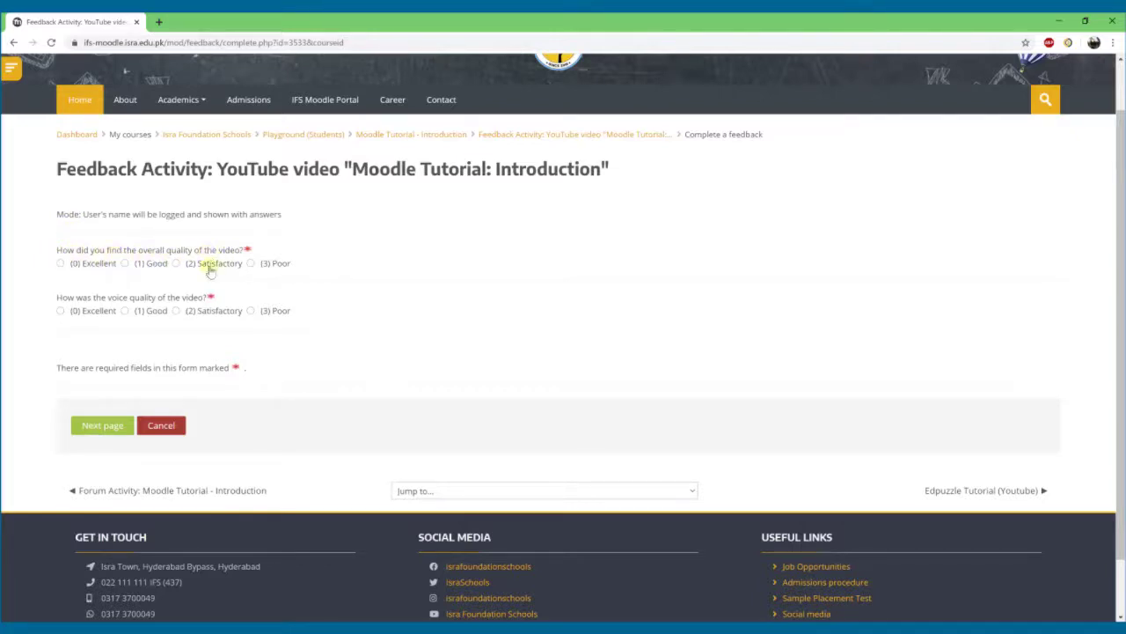
Step: Rate the video's overall quality Good and voice quality Satisfactory, then go to the next page
{"action": "left_click", "coordinate": [125, 263]}
{"action": "left_click", "coordinate": [176, 313]}
{"action": "left_click", "coordinate": [103, 427]}
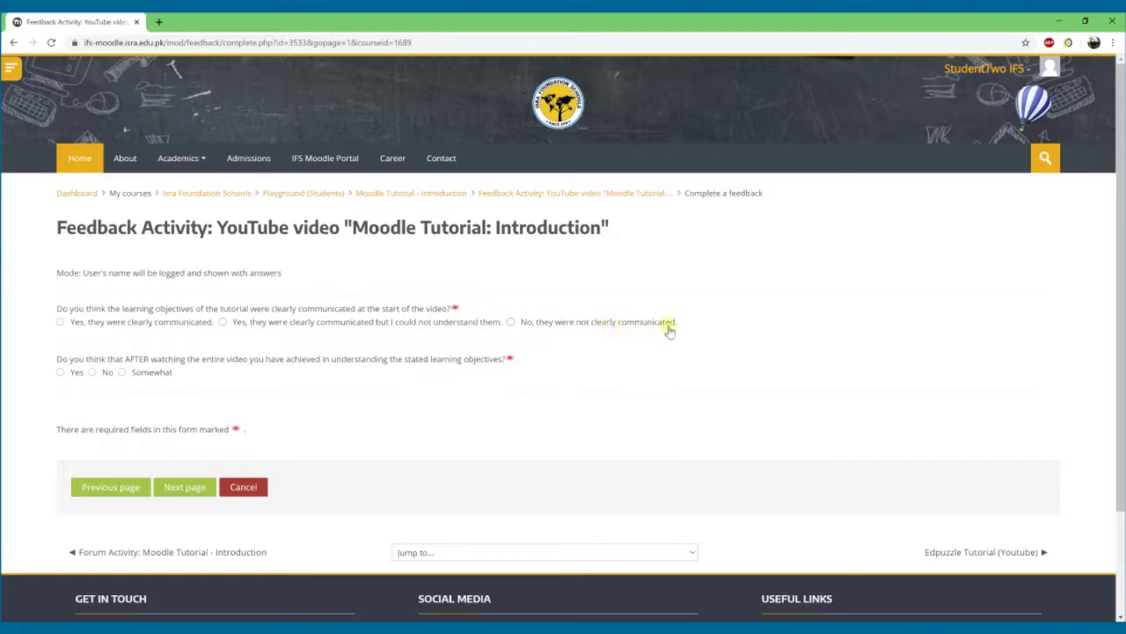
Step: Answer 'Yes, they were clearly communicated.' and 'Somewhat' for the objectives, then go to the next page
{"action": "left_click", "coordinate": [61, 323]}
{"action": "left_click", "coordinate": [121, 373]}
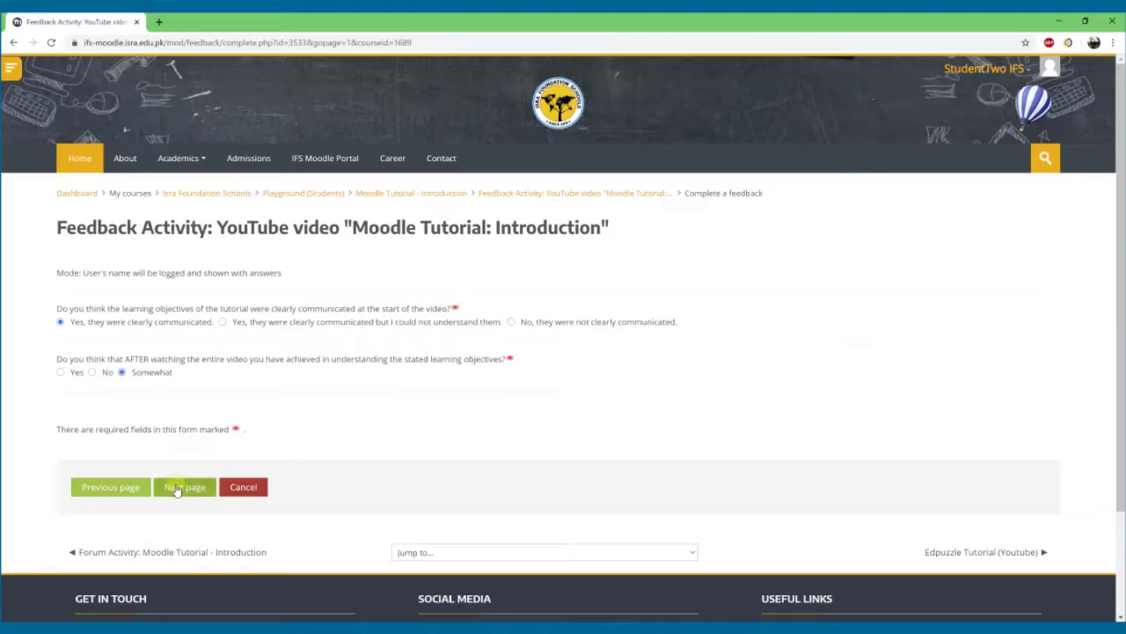
{"action": "left_click", "coordinate": [176, 490]}
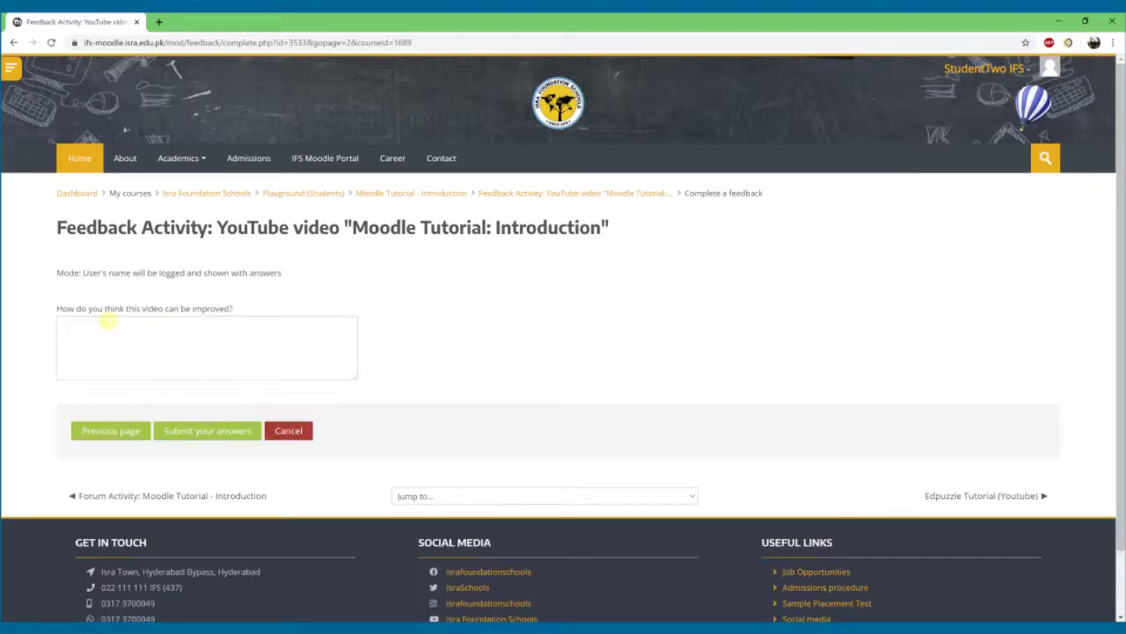
Step: Enter 'Perfect!' as the improvement suggestion, replacing the earlier 'I think' and 'Animations' drafts
{"action": "left_click", "coordinate": [206, 338]}
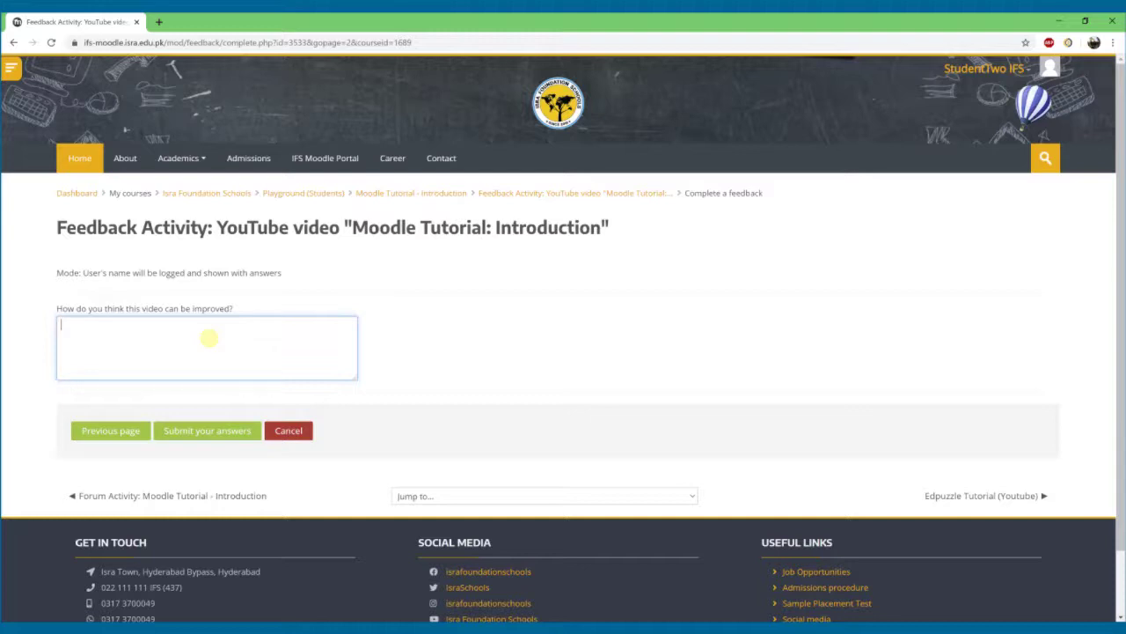
{"action": "type", "text": "I think"}
{"action": "key", "text": "BackSpace"}
{"action": "key", "text": "BackSpace"}
{"action": "key", "text": "BackSpace"}
{"action": "type", "text": "Animations"}
{"action": "key", "text": "BackSpace"}
{"action": "key", "text": "BackSpace"}
{"action": "key", "text": "BackSpace"}
{"action": "key", "text": "BackSpace"}
{"action": "key", "text": "BackSpace"}
{"action": "key", "text": "BackSpace"}
{"action": "key", "text": "BackSpace"}
{"action": "key", "text": "BackSpace"}
{"action": "key", "text": "BackSpace"}
{"action": "type", "text": "Perfect"}
{"action": "type", "text": "fect"}
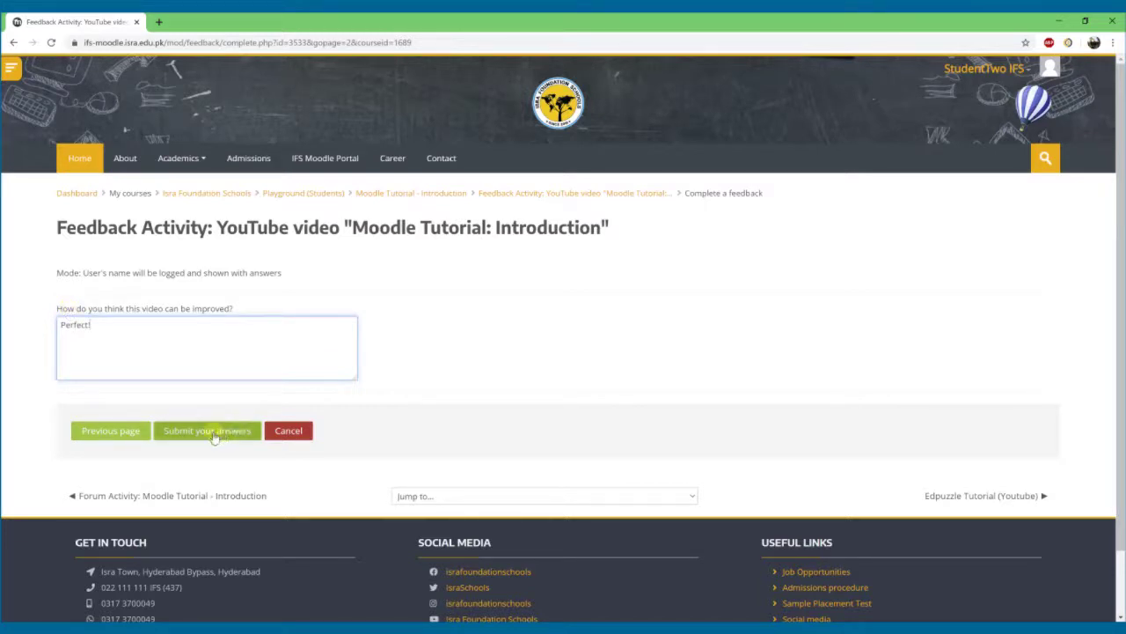
{"action": "type", "text": "!"}
Step: Submit the feedback answers and continue back to the Playground (Students) course page
{"action": "left_click", "coordinate": [213, 437]}
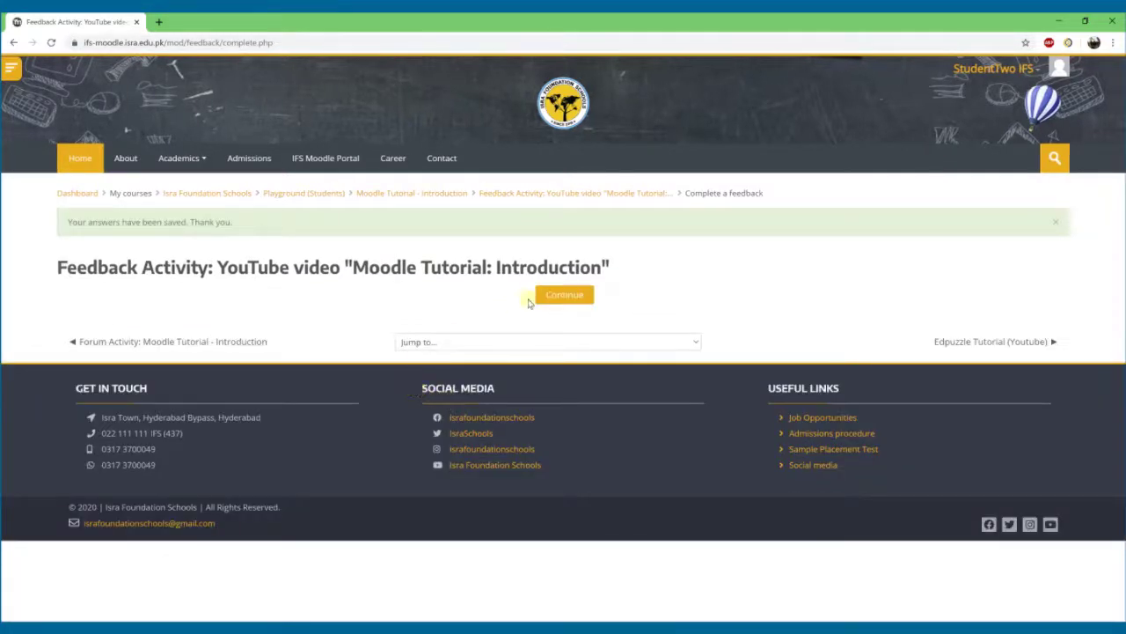
{"action": "left_click", "coordinate": [555, 296]}
{"action": "left_click", "coordinate": [564, 299]}
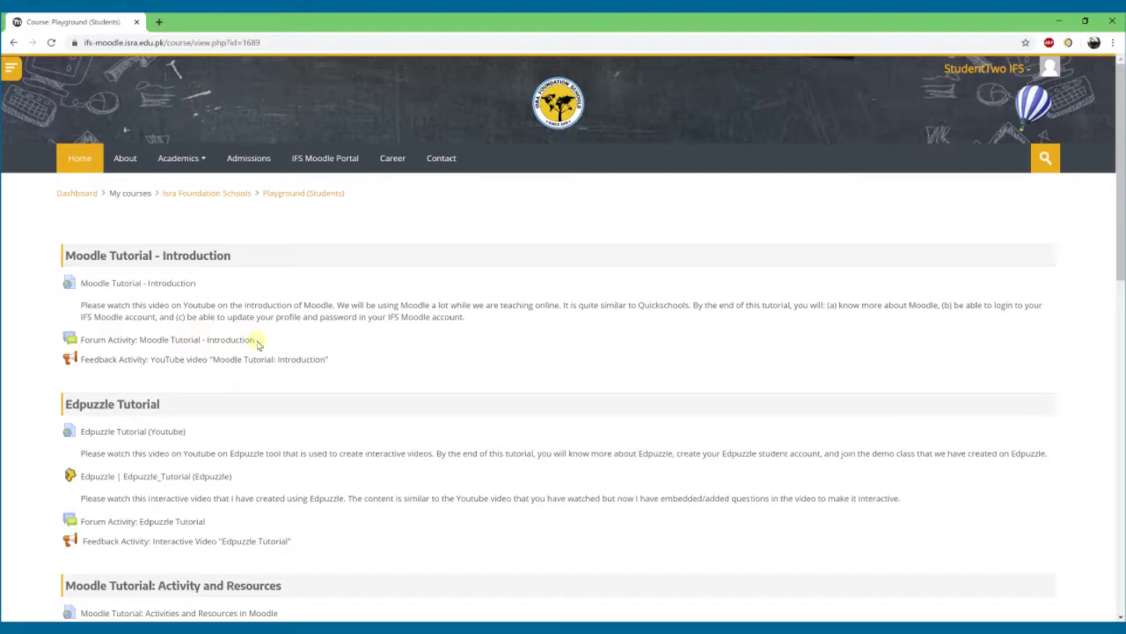
Step: Reopen the introduction video's feedback activity, see it is already completed, and return to the course
{"action": "scroll", "coordinate": [251, 341], "scroll_direction": "down", "scroll_amount": 1}
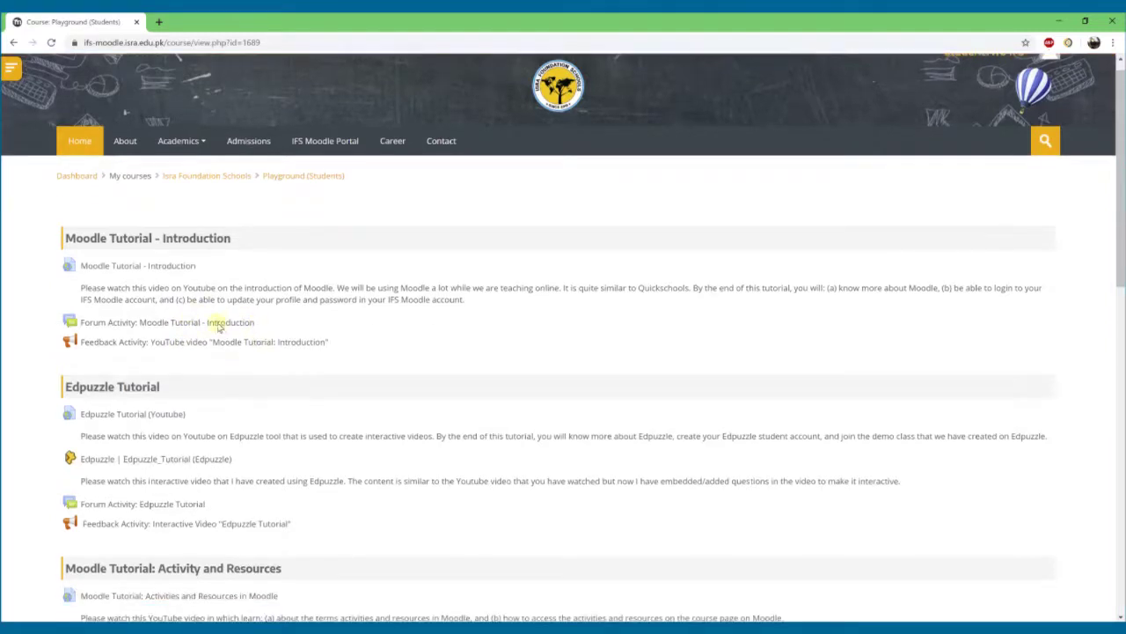
{"action": "scroll", "coordinate": [183, 305], "scroll_direction": "down", "scroll_amount": 2}
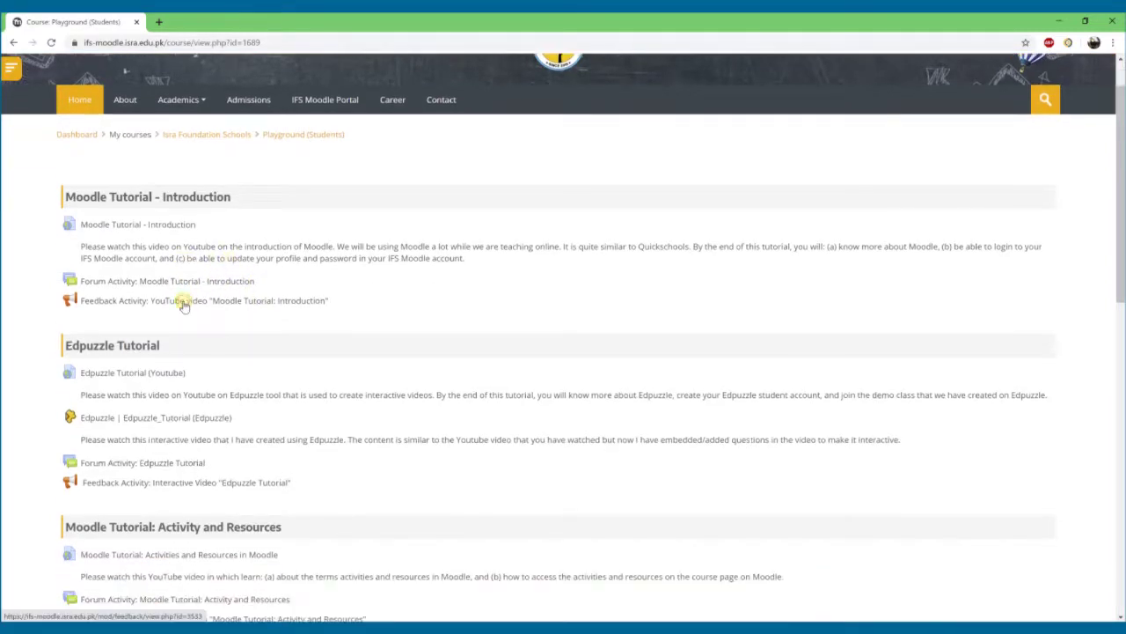
{"action": "left_click", "coordinate": [182, 299]}
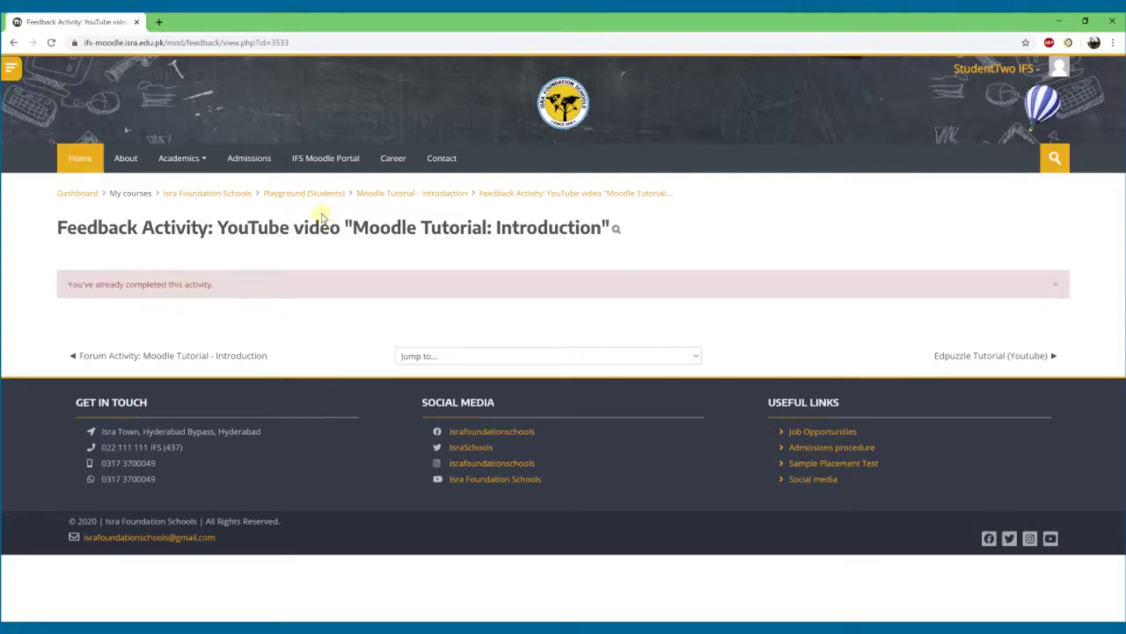
{"action": "left_click", "coordinate": [303, 194]}
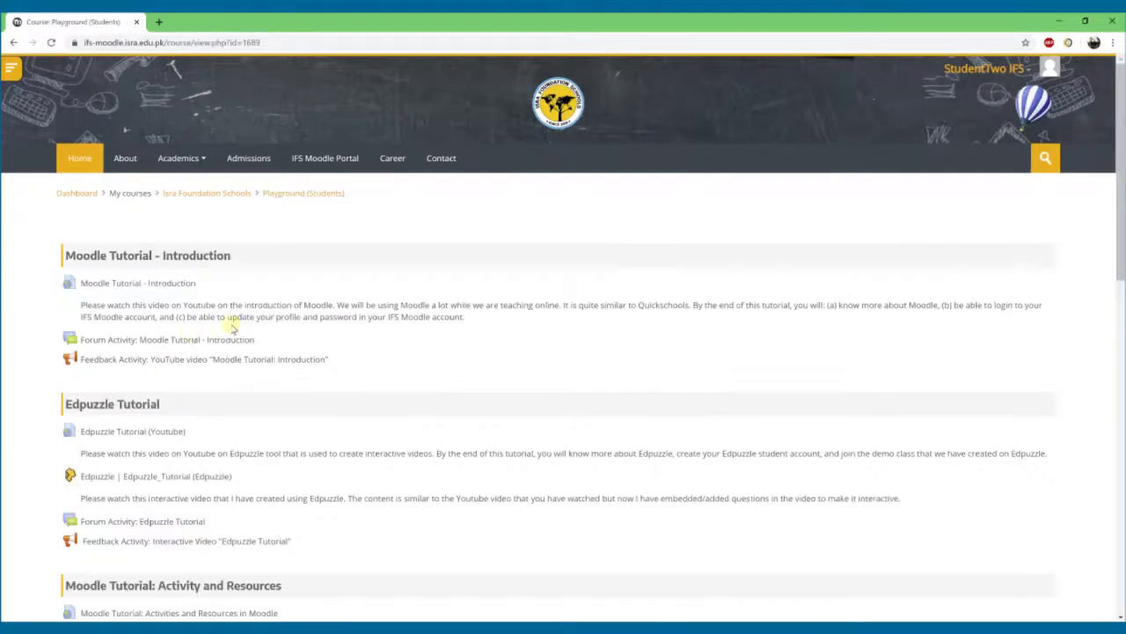
Step: Scroll through the Playground (Students) course sections down to the unavailable Topic 4 and Topic 5
{"action": "scroll", "coordinate": [189, 329], "scroll_direction": "down", "scroll_amount": 1}
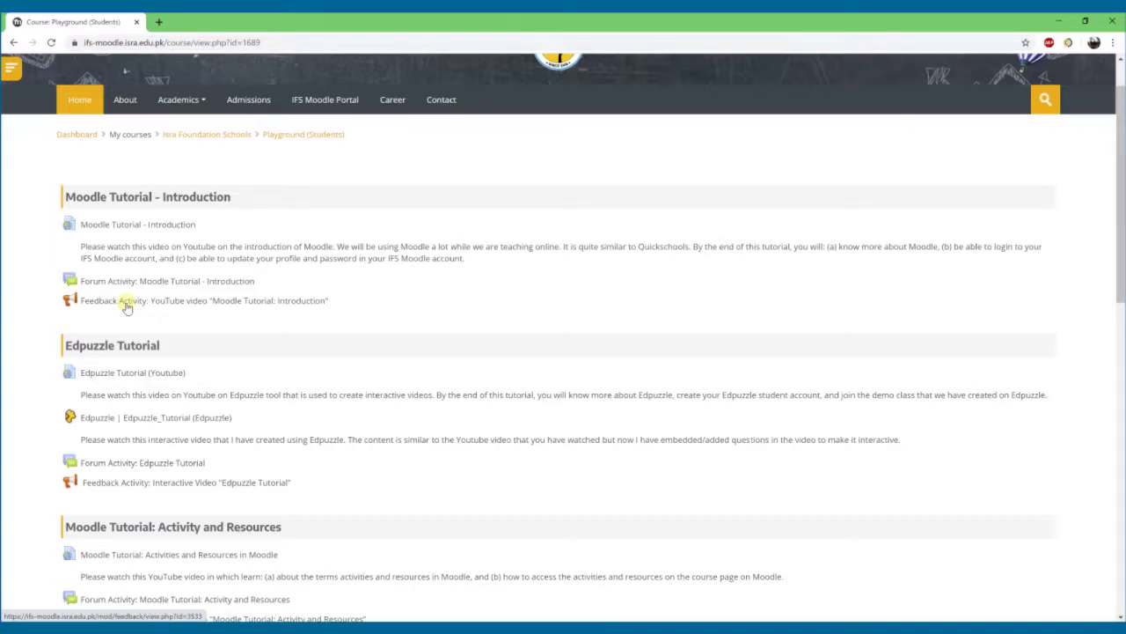
{"action": "scroll", "coordinate": [126, 305], "scroll_direction": "down", "scroll_amount": 1}
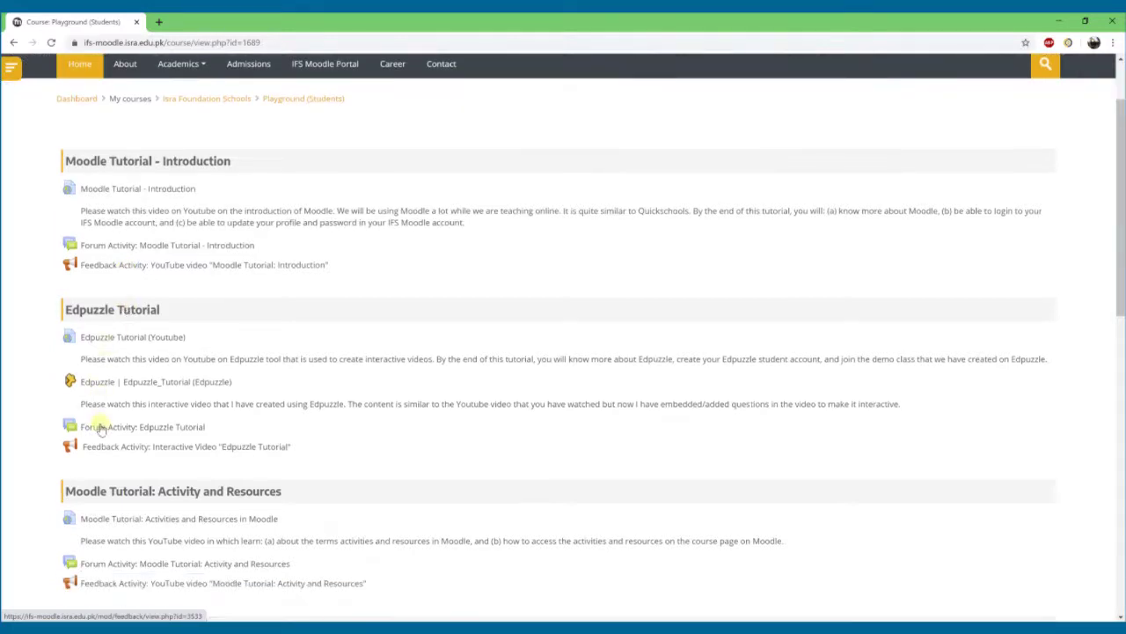
{"action": "scroll", "coordinate": [102, 429], "scroll_direction": "down", "scroll_amount": 1}
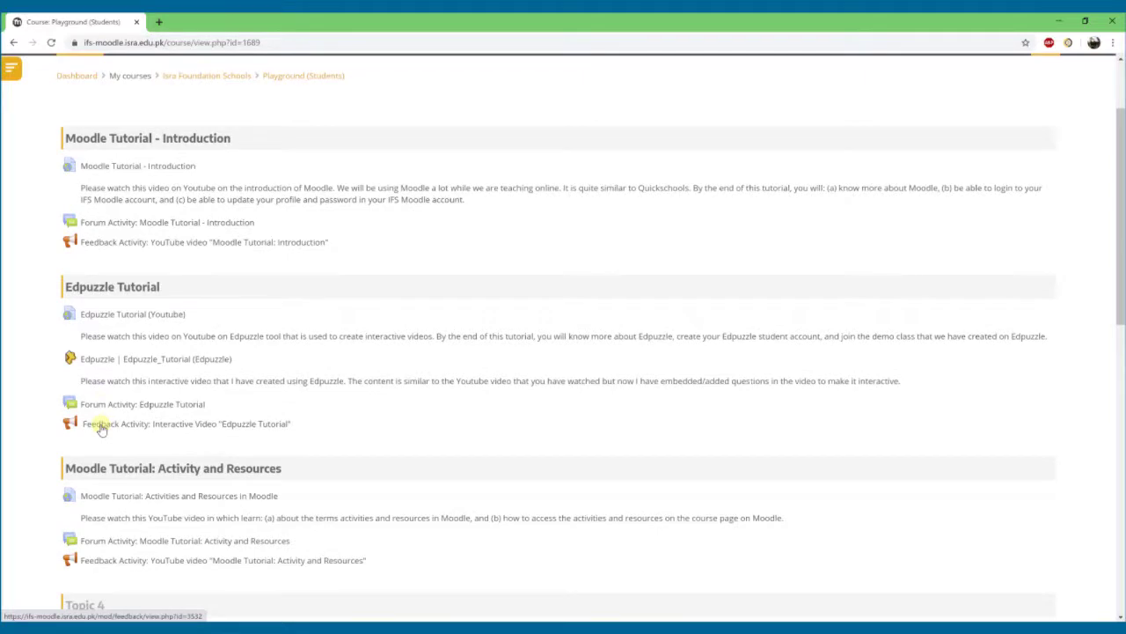
{"action": "scroll", "coordinate": [102, 428], "scroll_direction": "down", "scroll_amount": 1}
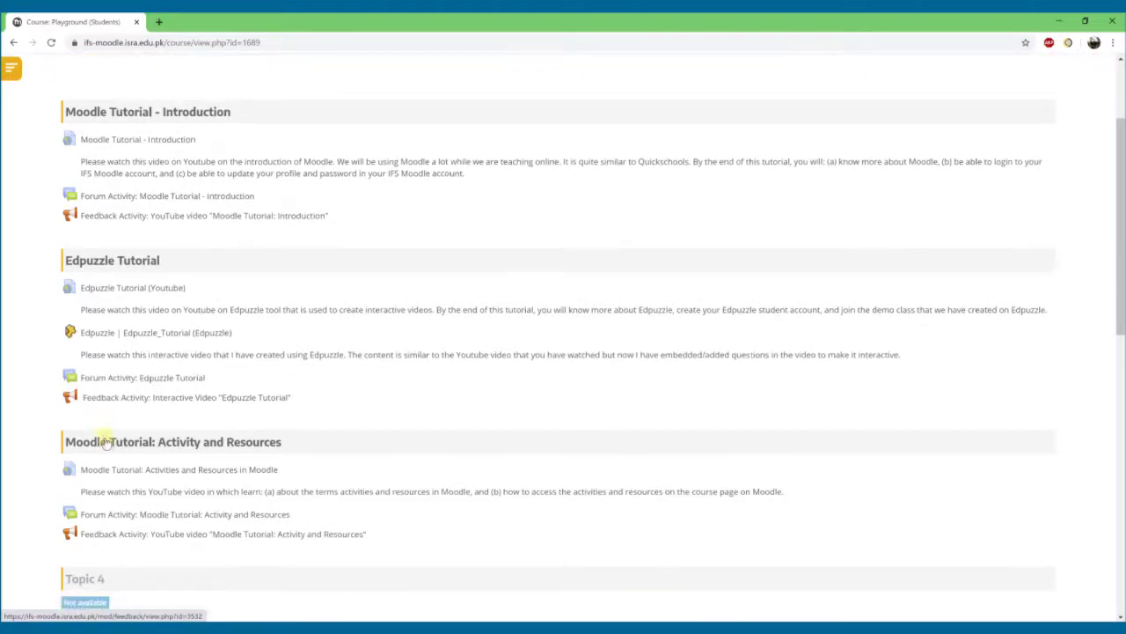
{"action": "scroll", "coordinate": [104, 440], "scroll_direction": "down", "scroll_amount": 3}
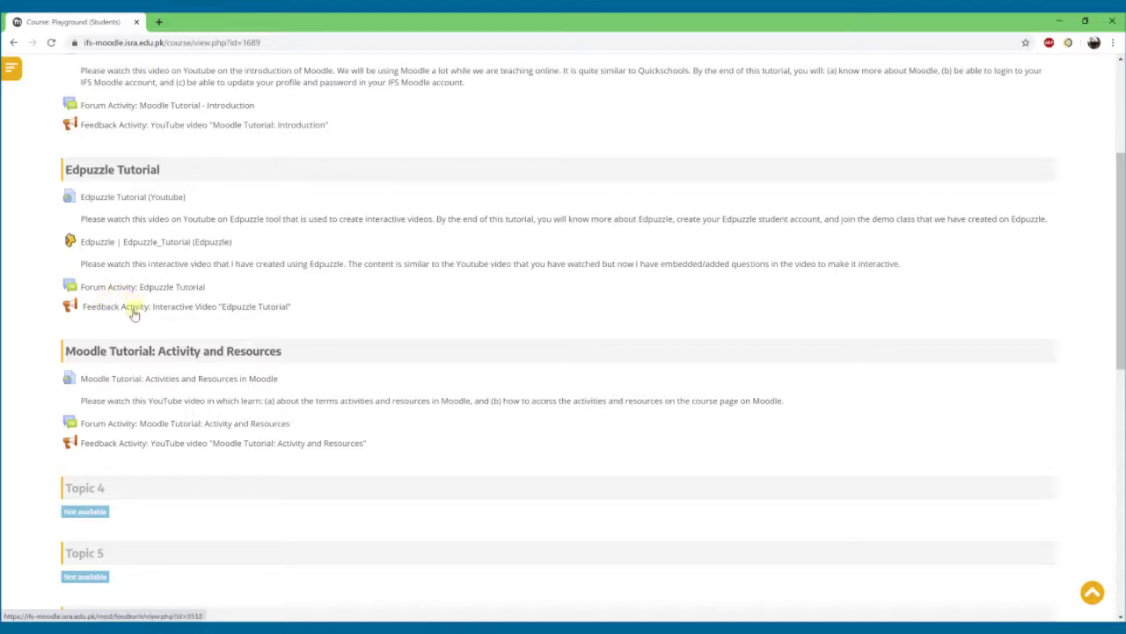
{"action": "scroll", "coordinate": [134, 301], "scroll_direction": "up", "scroll_amount": 1}
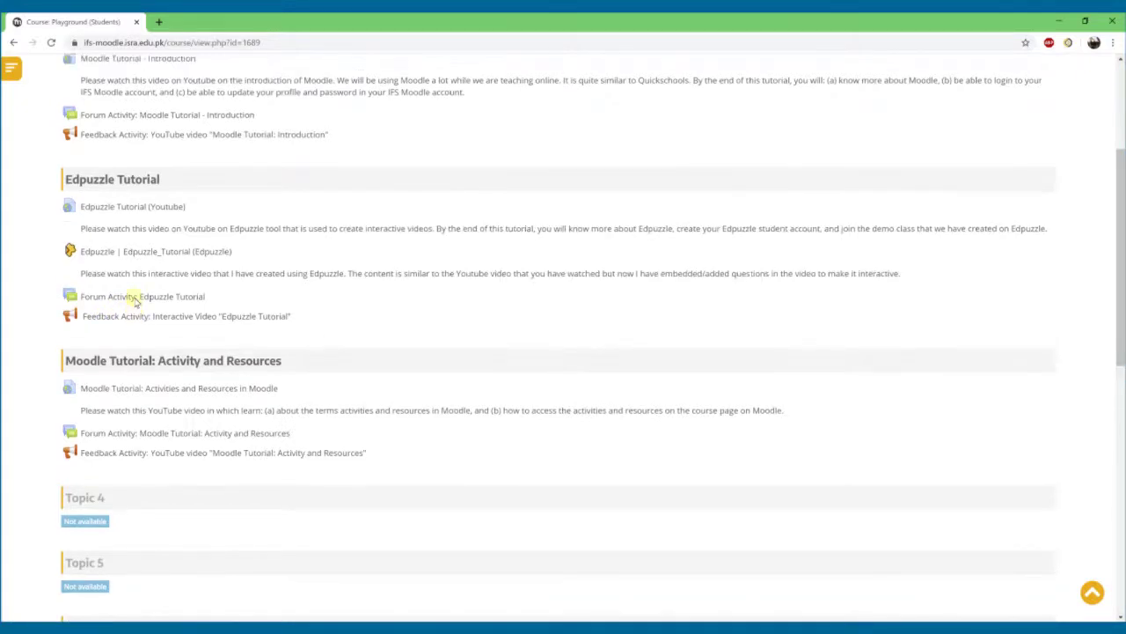
{"action": "scroll", "coordinate": [135, 301], "scroll_direction": "up", "scroll_amount": 1}
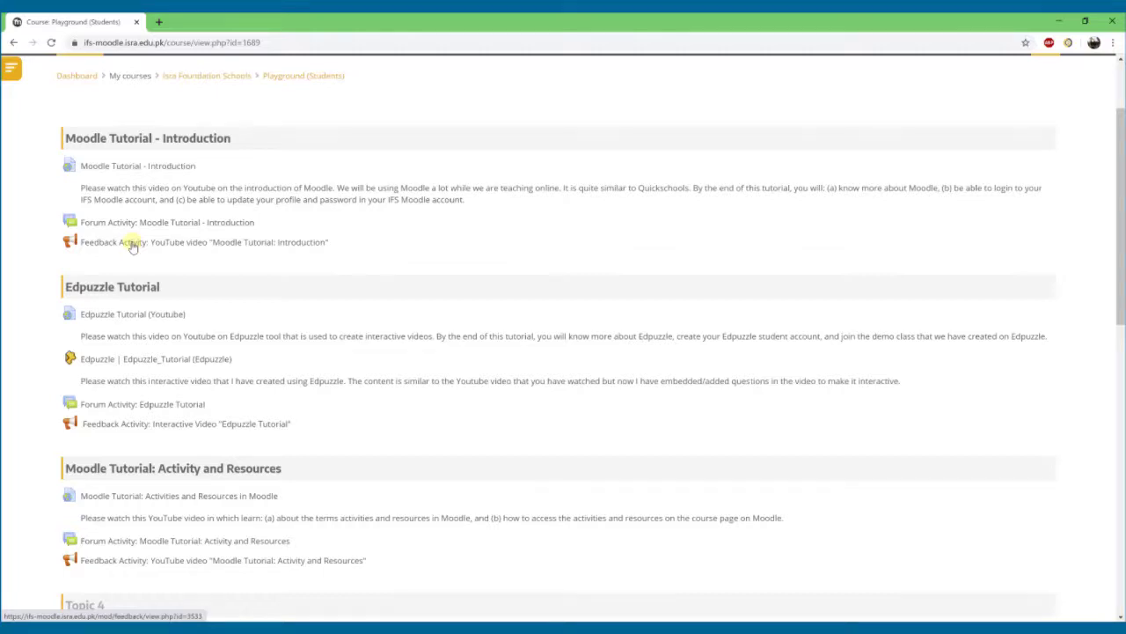
{"action": "scroll", "coordinate": [405, 259], "scroll_direction": "down", "scroll_amount": 1}
{"action": "scroll", "coordinate": [427, 263], "scroll_direction": "up", "scroll_amount": 1}
{"action": "scroll", "coordinate": [425, 272], "scroll_direction": "down", "scroll_amount": 1}
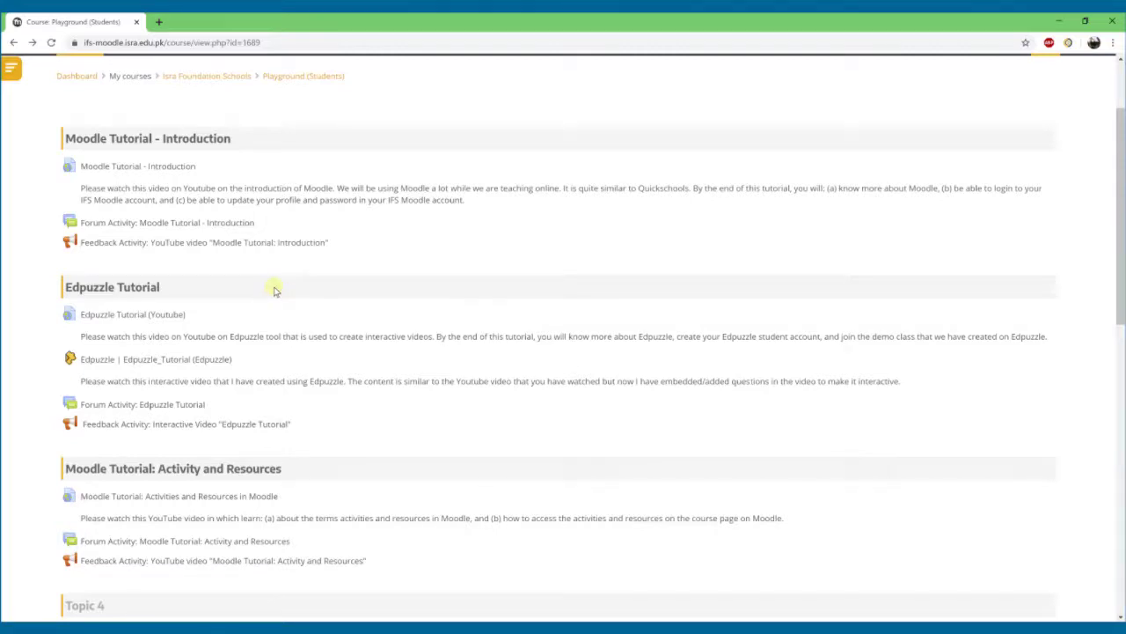
{"action": "scroll", "coordinate": [275, 290], "scroll_direction": "down", "scroll_amount": 1}
{"action": "scroll", "coordinate": [274, 290], "scroll_direction": "down", "scroll_amount": 1}
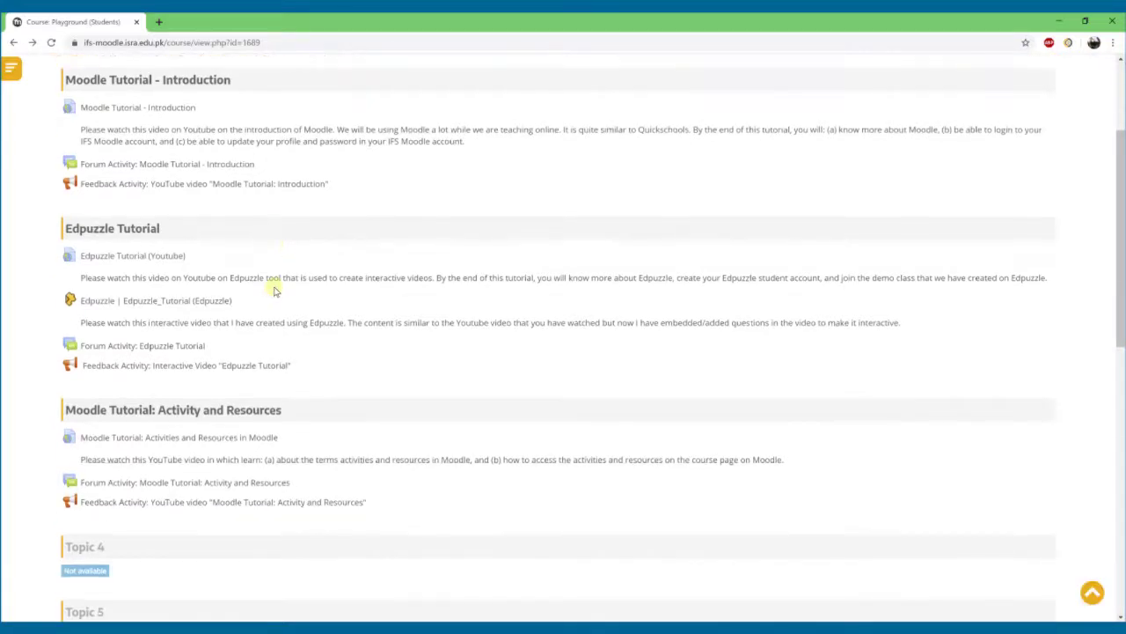
{"action": "scroll", "coordinate": [274, 291], "scroll_direction": "down", "scroll_amount": 1}
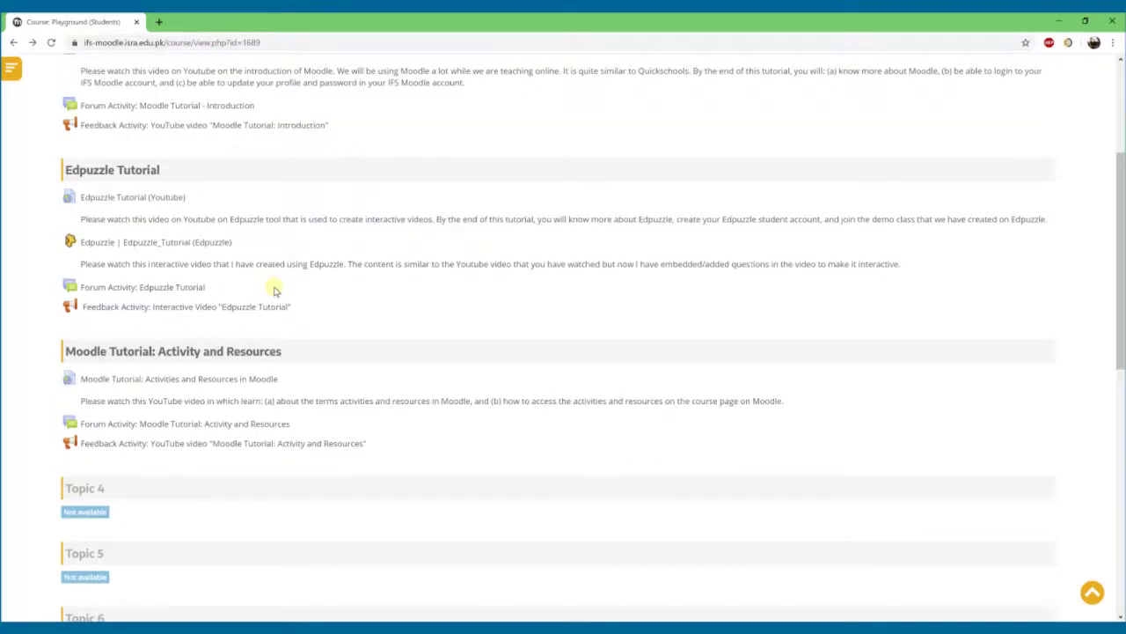
Step: Open the Activity and Resources tutorial forum and highlight its description and one-discussion-topic notice
{"action": "left_click", "coordinate": [136, 426]}
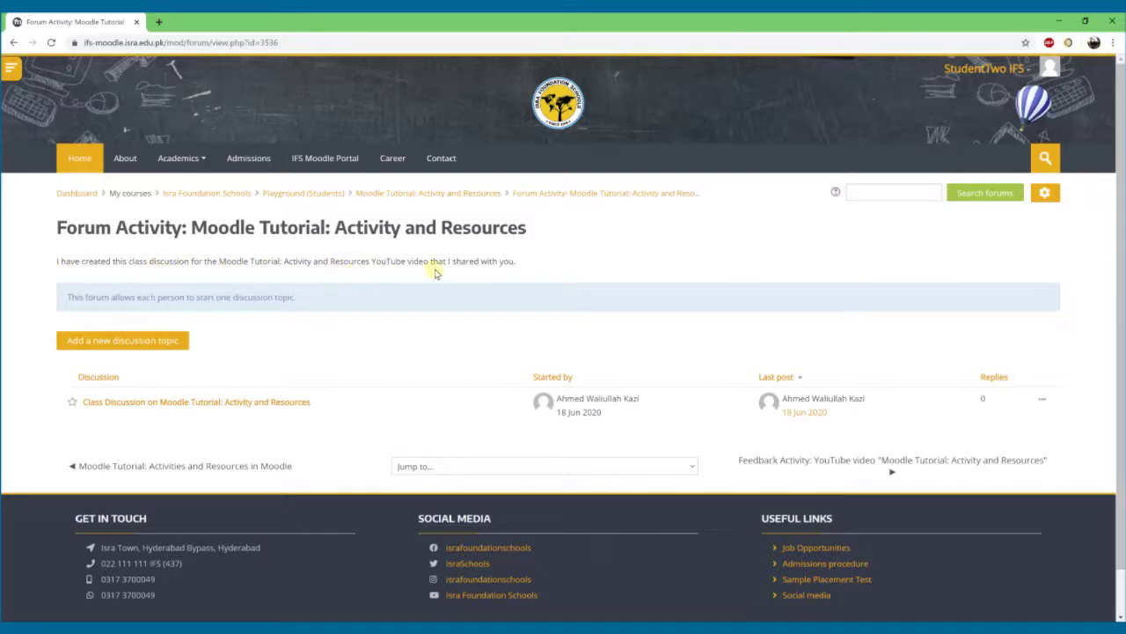
{"action": "left_click_drag", "start_coordinate": [519, 261], "coordinate": [54, 256]}
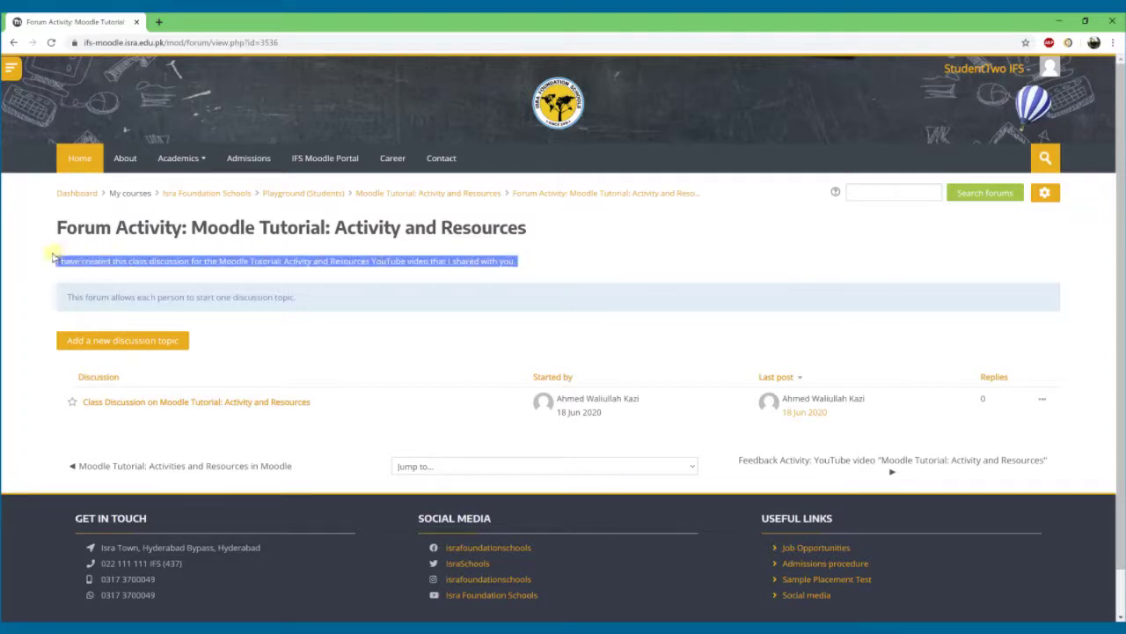
{"action": "left_click", "coordinate": [298, 335]}
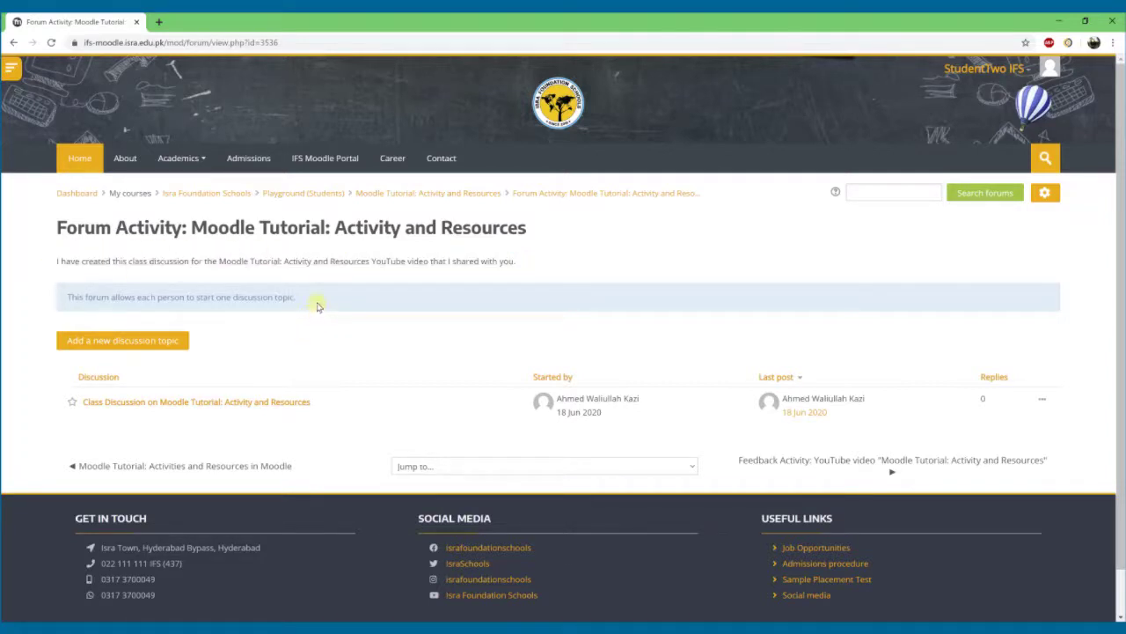
{"action": "left_click_drag", "start_coordinate": [303, 300], "coordinate": [69, 297]}
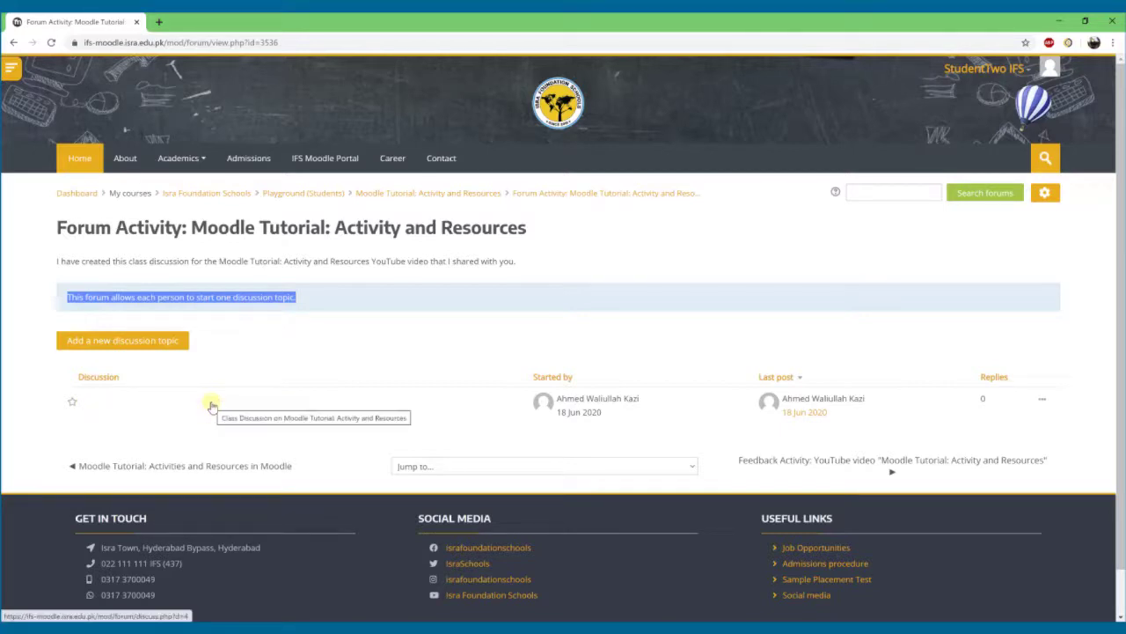
{"action": "left_click", "coordinate": [211, 406]}
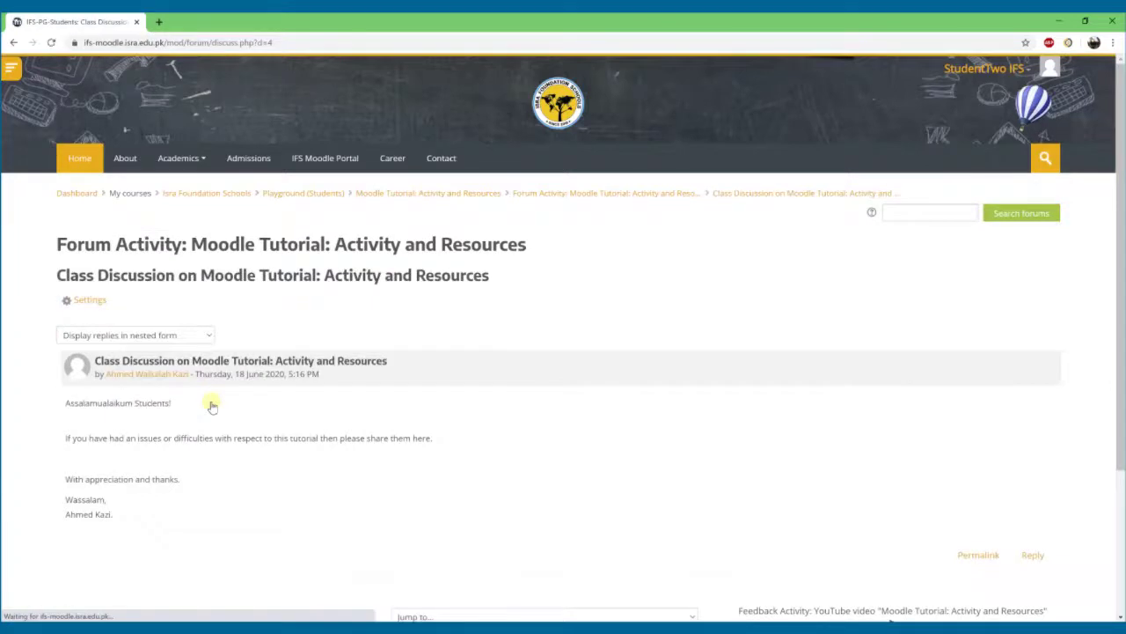
Step: Scroll through the class discussion thread to read the teacher's opening post
{"action": "scroll", "coordinate": [319, 419], "scroll_direction": "down", "scroll_amount": 1}
{"action": "scroll", "coordinate": [320, 419], "scroll_direction": "down", "scroll_amount": 1}
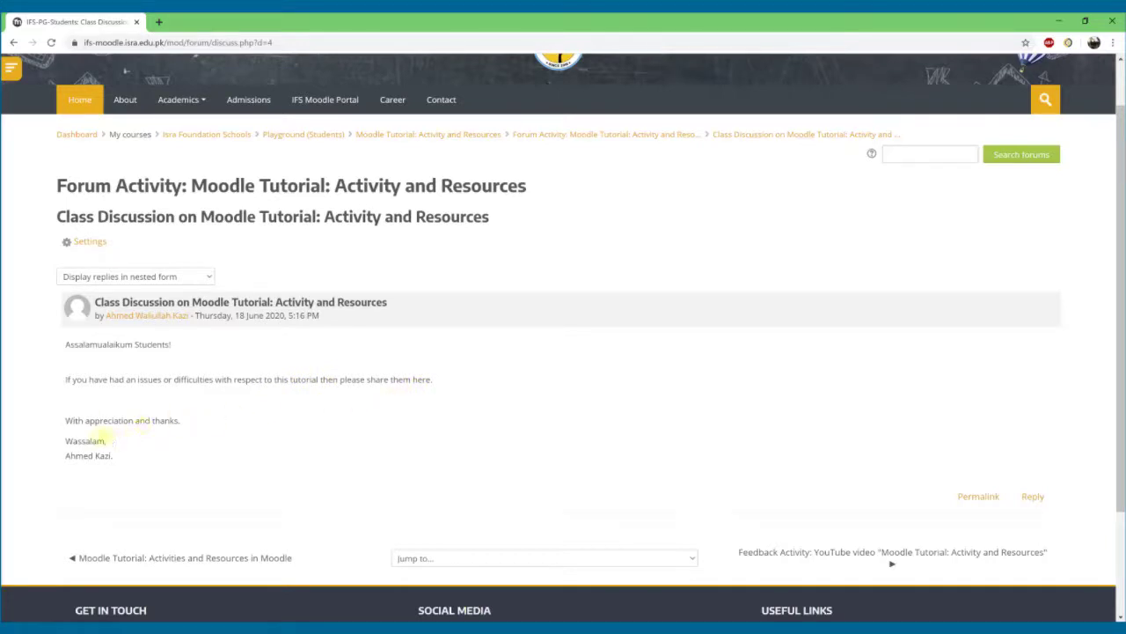
{"action": "scroll", "coordinate": [126, 387], "scroll_direction": "down", "scroll_amount": 1}
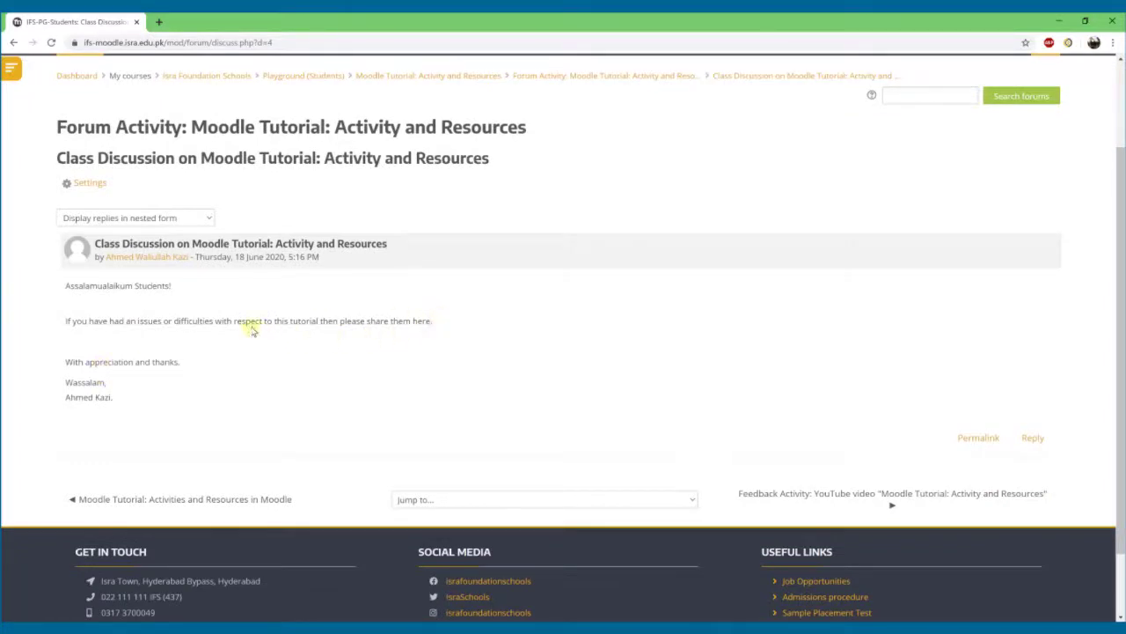
Step: Reply to the class discussion post with 'The video was fine.' and submit it
{"action": "left_click", "coordinate": [1032, 438]}
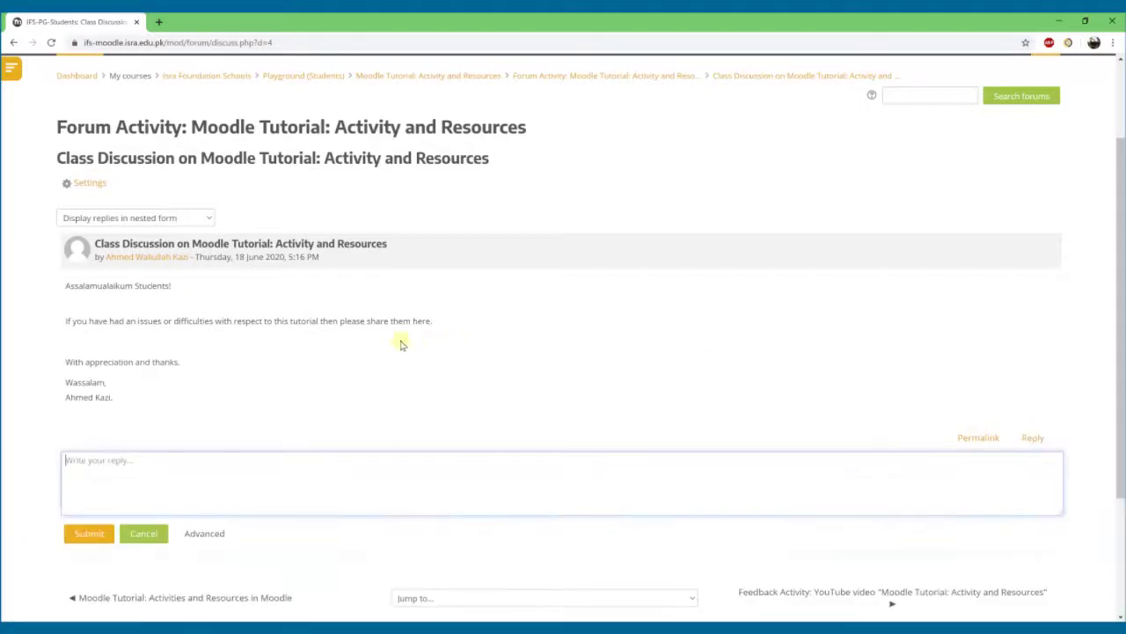
{"action": "left_click", "coordinate": [111, 460]}
{"action": "type", "text": "The"}
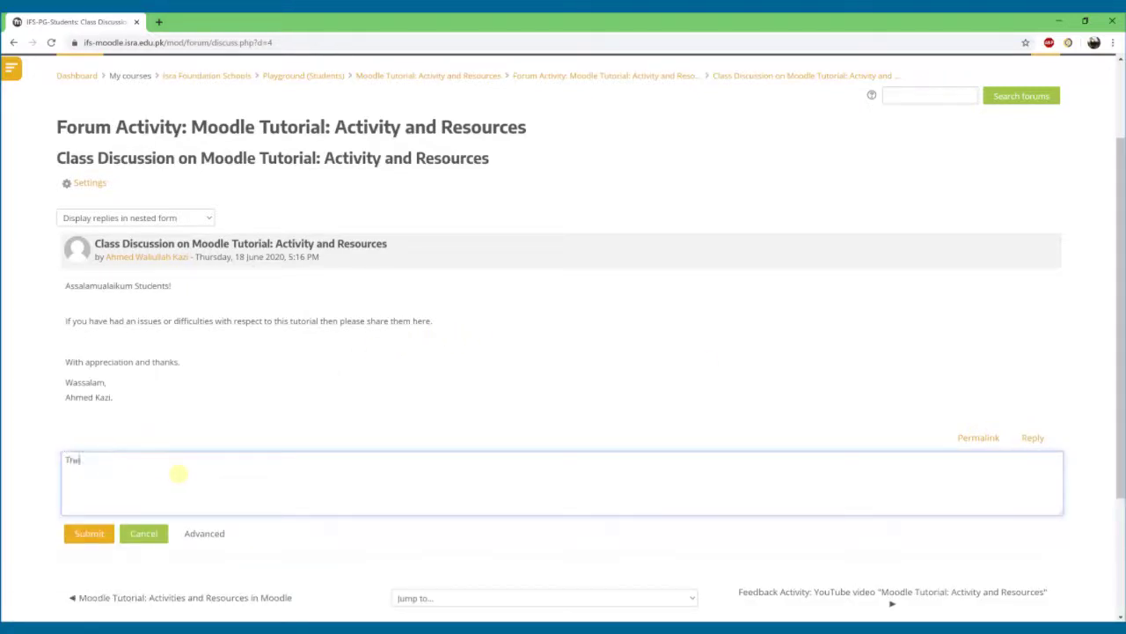
{"action": "type", "text": " video was fine. but I could"}
{"action": "key", "text": "BackSpace"}
{"action": "key", "text": "BackSpace"}
{"action": "key", "text": "BackSpace"}
{"action": "key", "text": "BackSpace"}
{"action": "key", "text": "BackSpace"}
{"action": "key", "text": "BackSpace"}
{"action": "key", "text": "BackSpace"}
{"action": "key", "text": "BackSpace"}
{"action": "type", "text": "."}
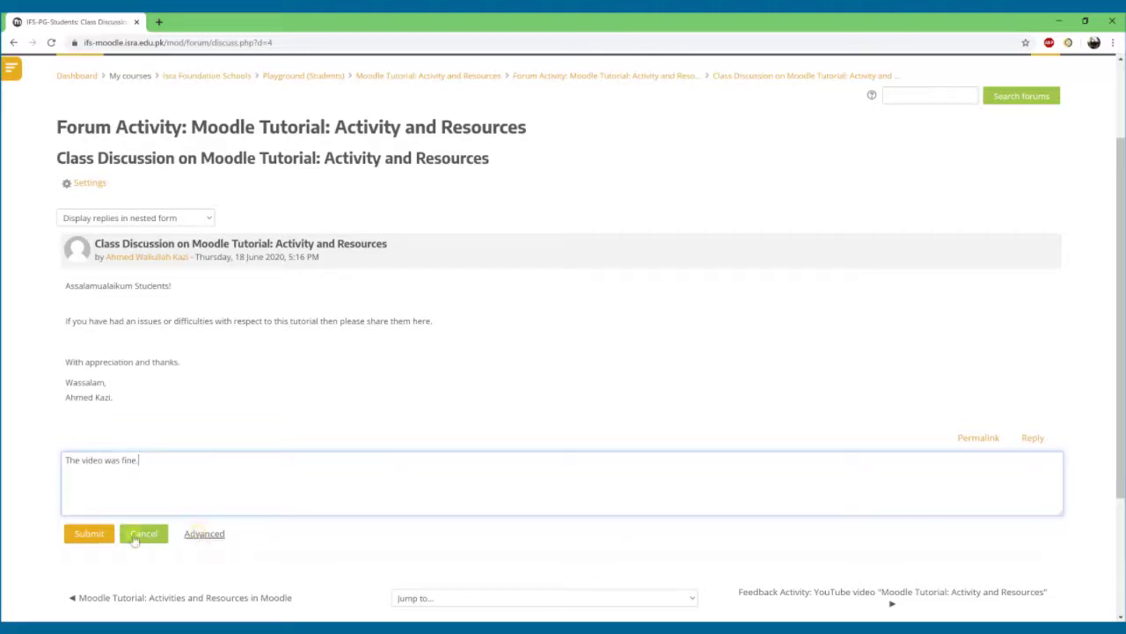
{"action": "left_click", "coordinate": [91, 534]}
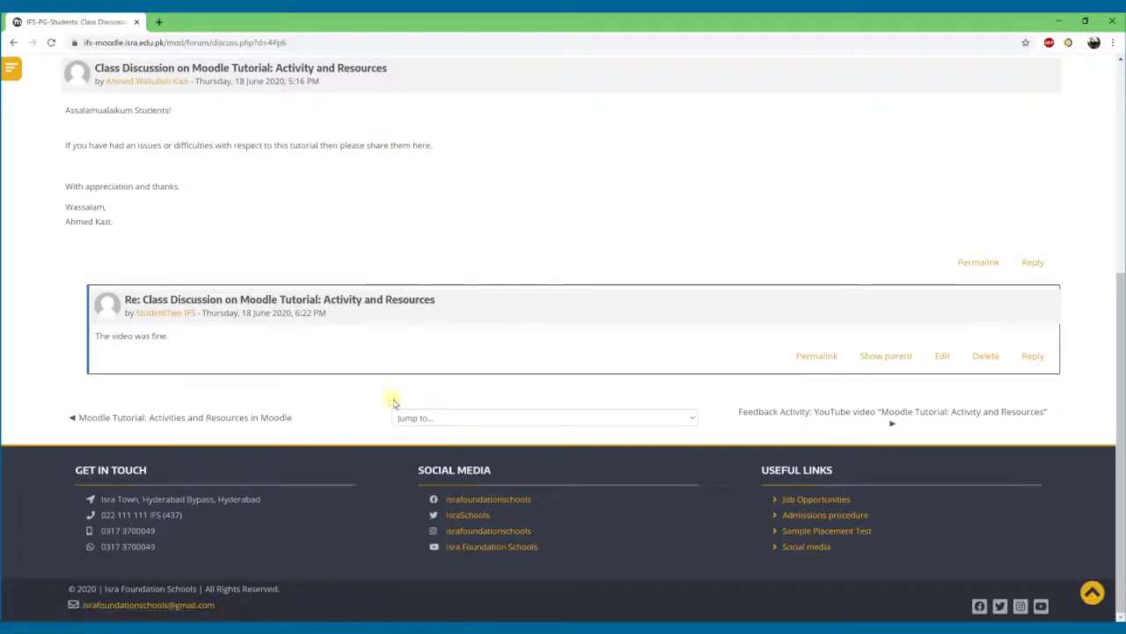
{"action": "scroll", "coordinate": [413, 343], "scroll_direction": "up", "scroll_amount": 1}
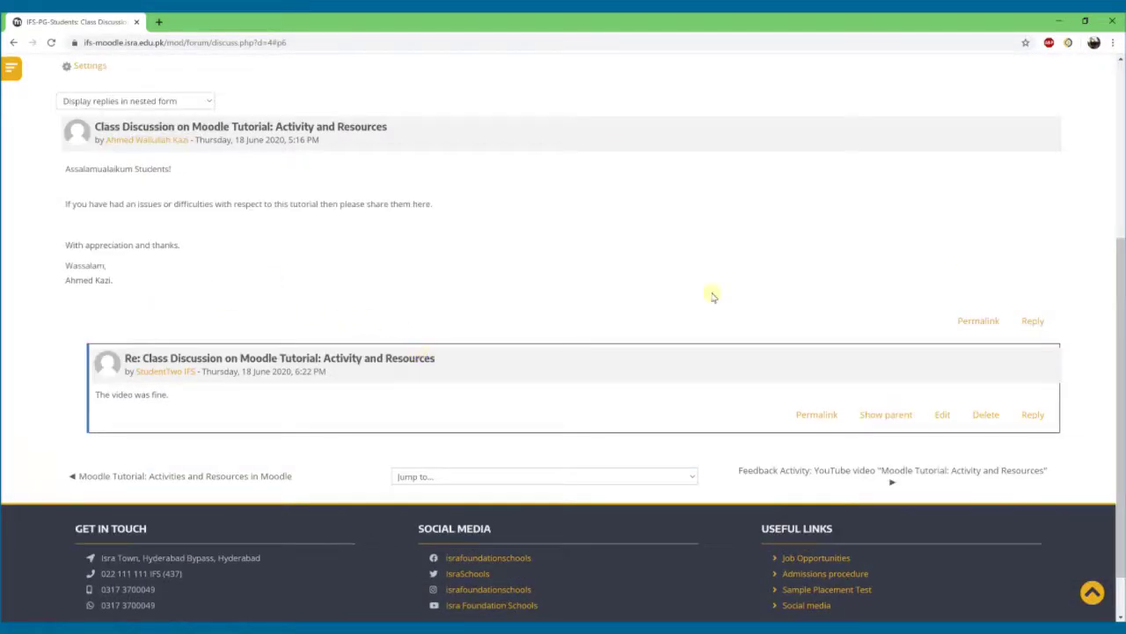
{"action": "scroll", "coordinate": [683, 319], "scroll_direction": "up", "scroll_amount": 2}
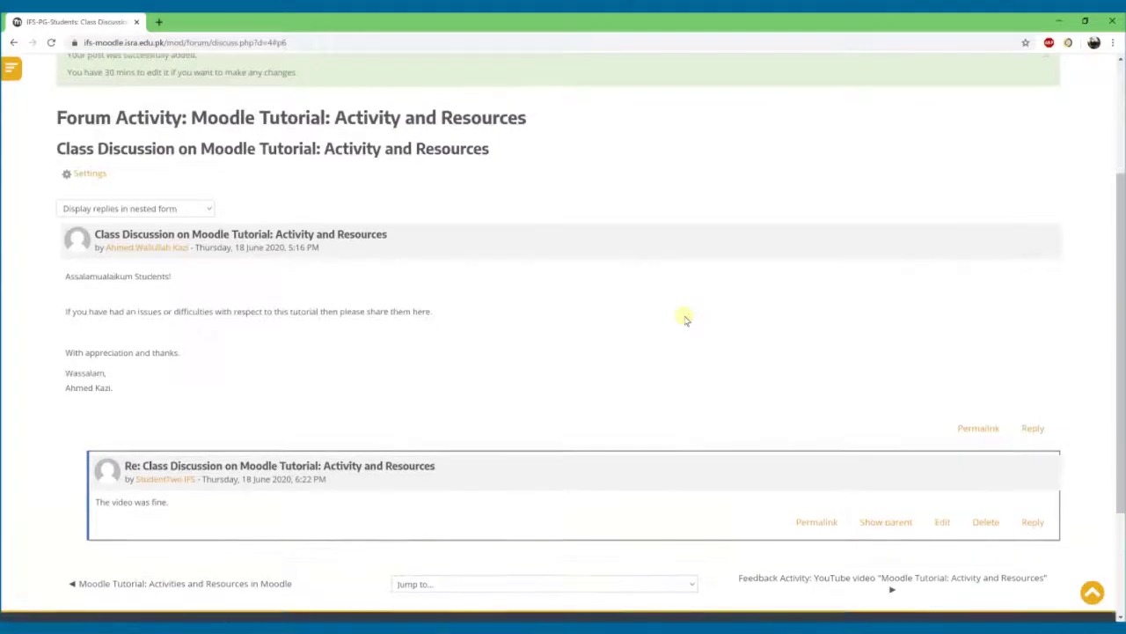
{"action": "scroll", "coordinate": [684, 318], "scroll_direction": "down", "scroll_amount": 1}
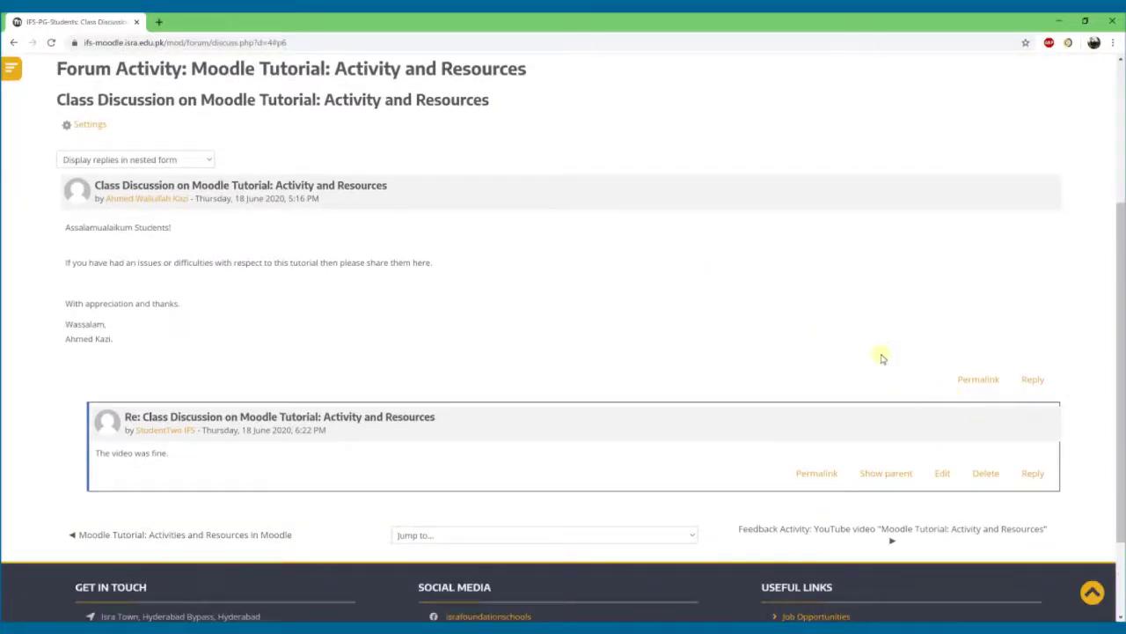
Step: Edit your reply to read 'The video was not fine. I think you need to redo this video ....' and save
{"action": "left_click", "coordinate": [942, 474]}
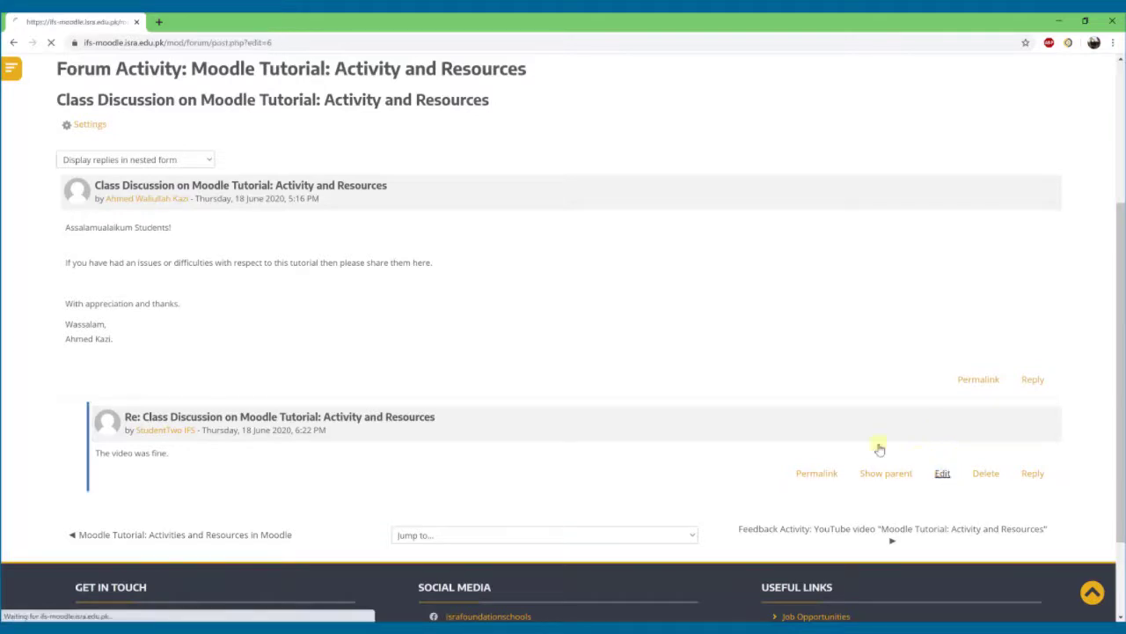
{"action": "scroll", "coordinate": [502, 382], "scroll_direction": "down", "scroll_amount": 3}
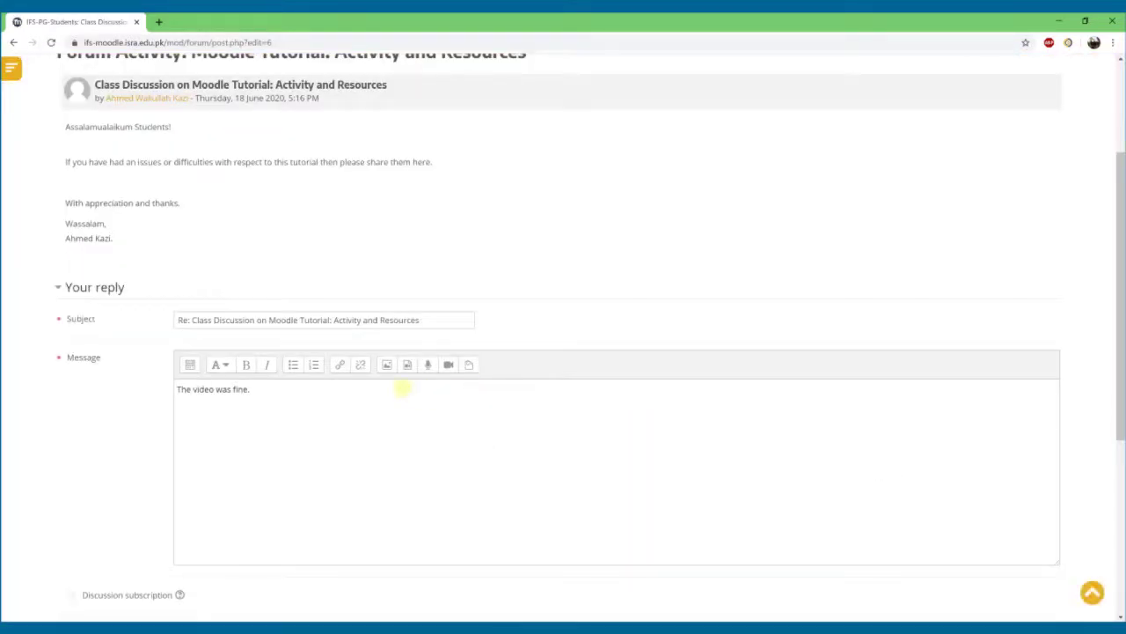
{"action": "left_click", "coordinate": [402, 388]}
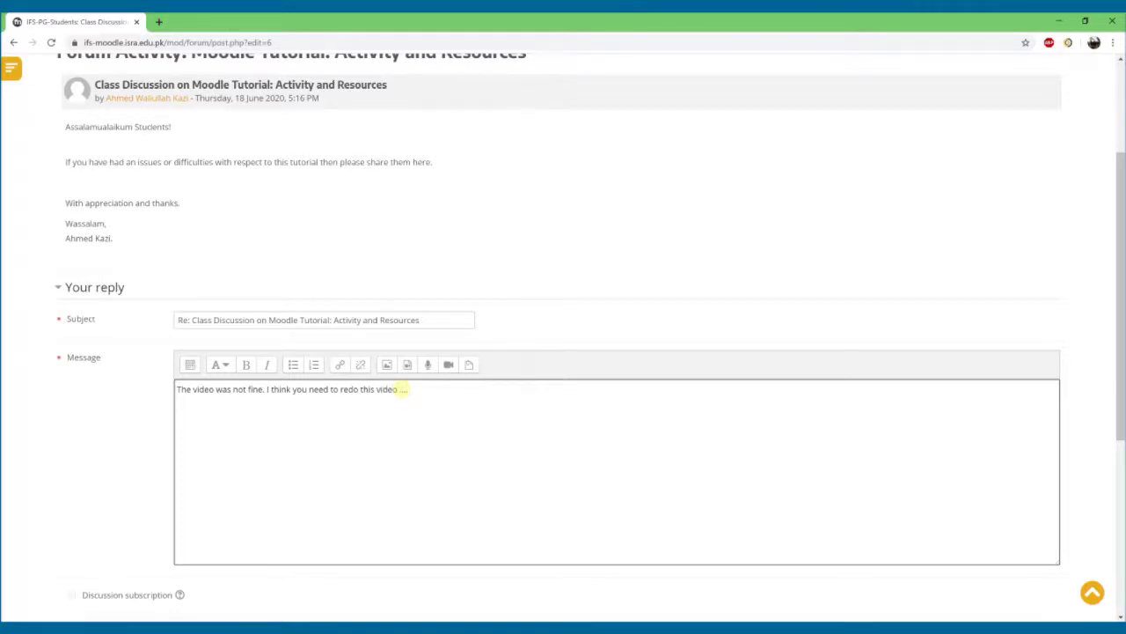
{"action": "scroll", "coordinate": [400, 388], "scroll_direction": "down", "scroll_amount": 1}
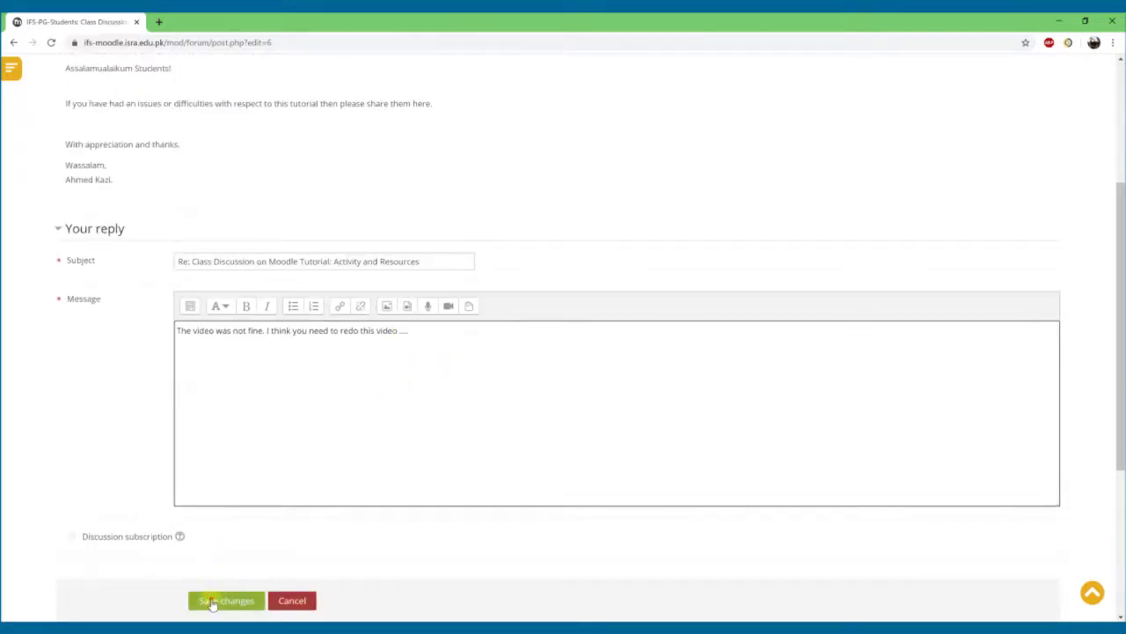
{"action": "left_click", "coordinate": [211, 602]}
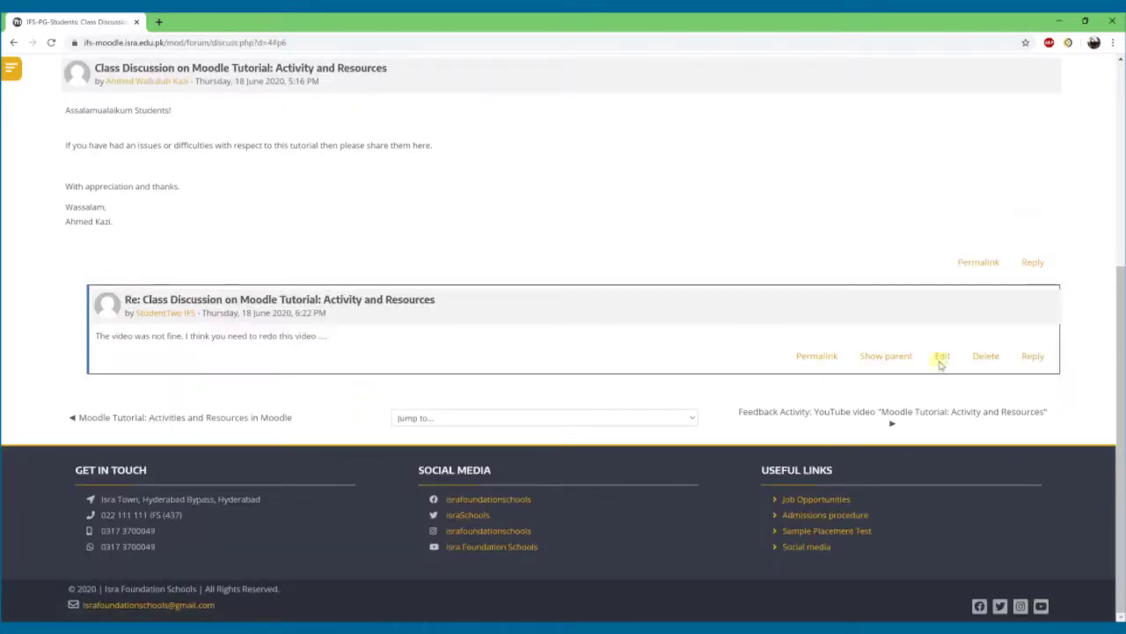
Step: Start a new reply to the original post and switch to the Advanced reply form
{"action": "left_click", "coordinate": [1033, 263]}
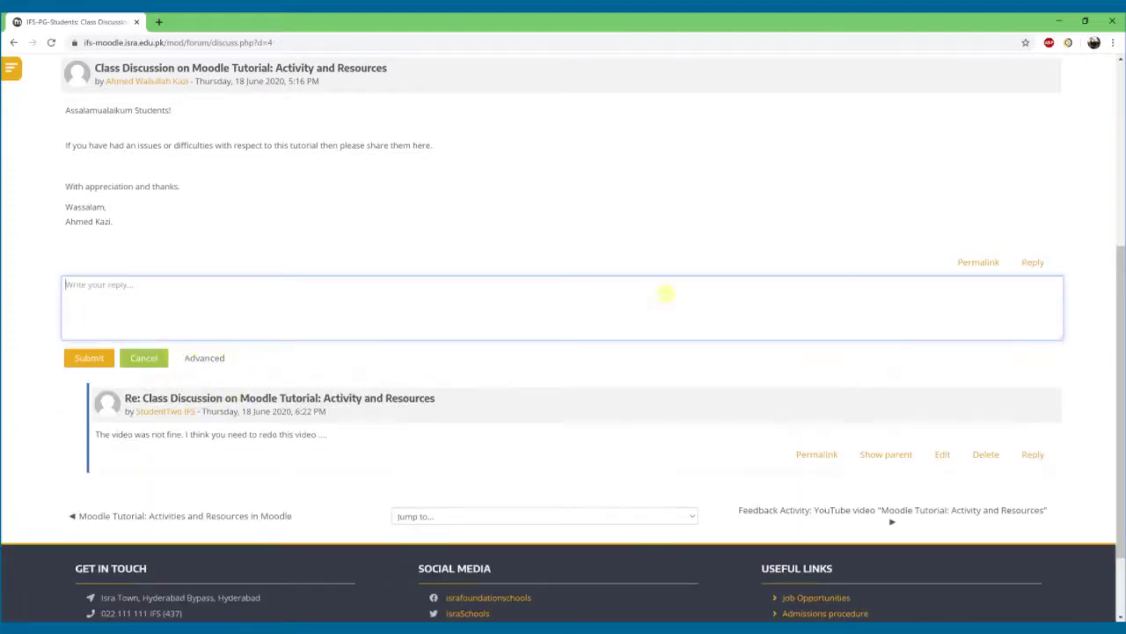
{"action": "left_click", "coordinate": [203, 360]}
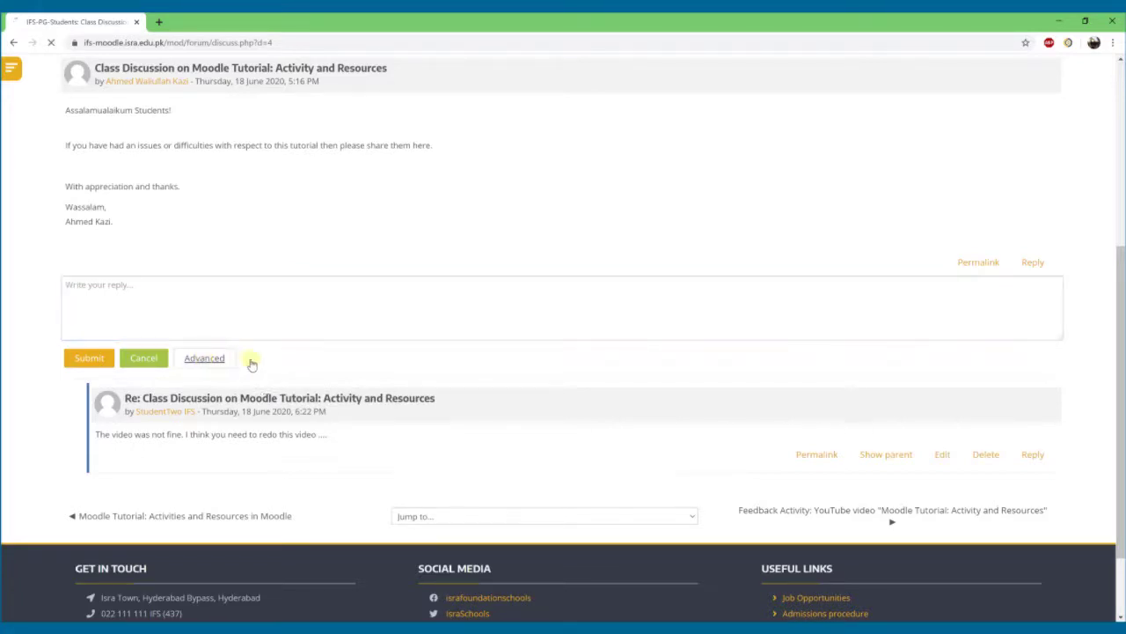
{"action": "scroll", "coordinate": [372, 239], "scroll_direction": "up", "scroll_amount": 2}
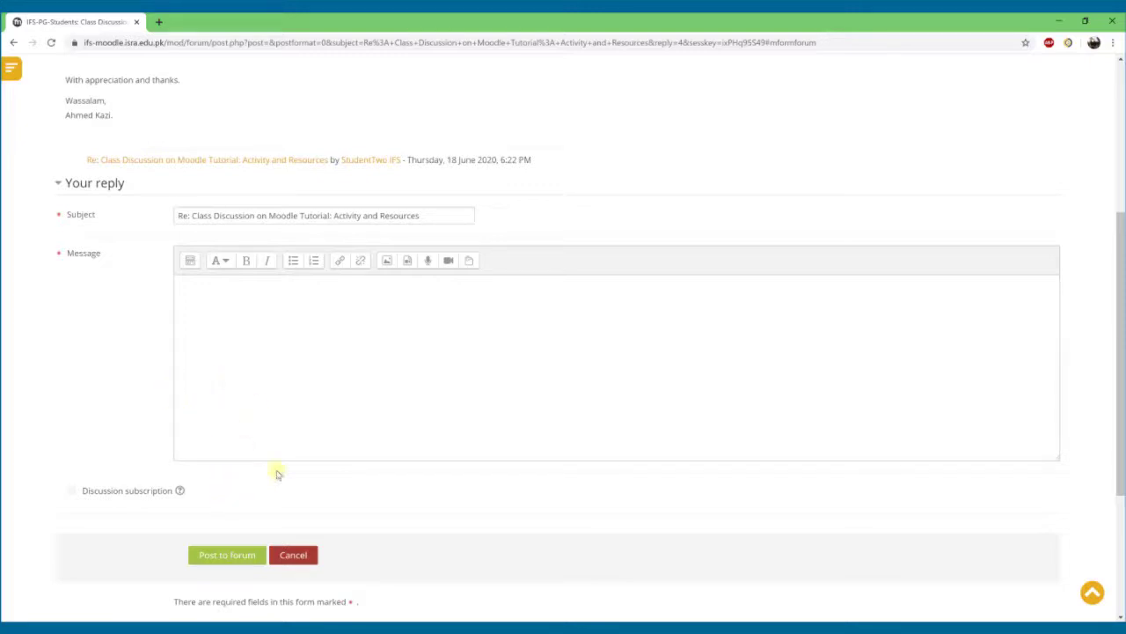
Step: Expand the message editor toolbar with Show more buttons, leaving the message empty
{"action": "left_click", "coordinate": [216, 288]}
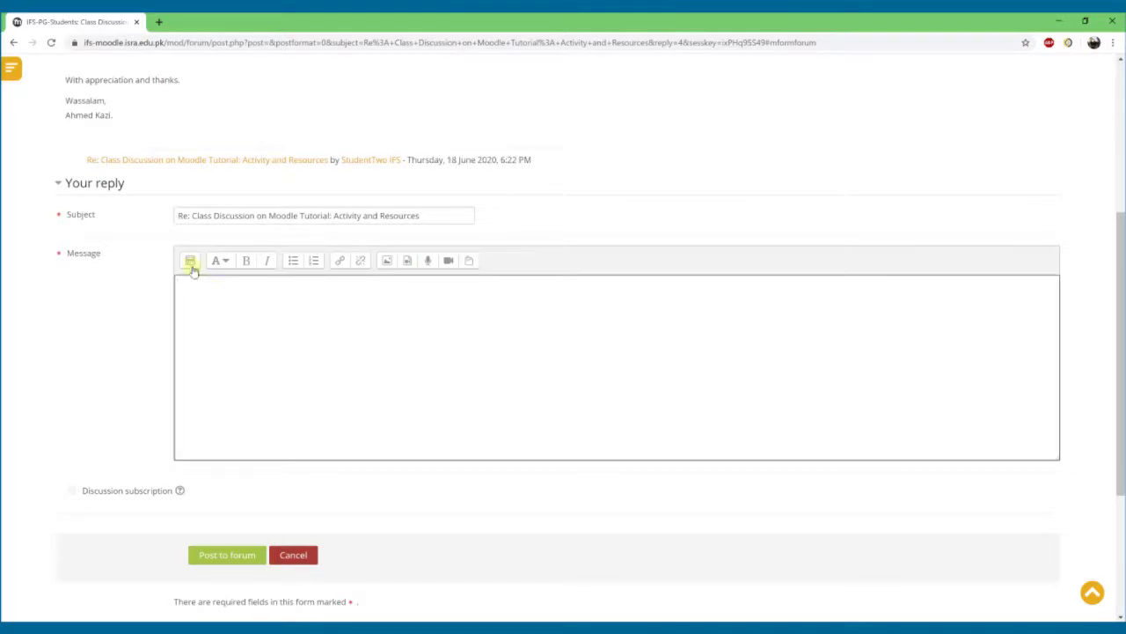
{"action": "left_click", "coordinate": [191, 262]}
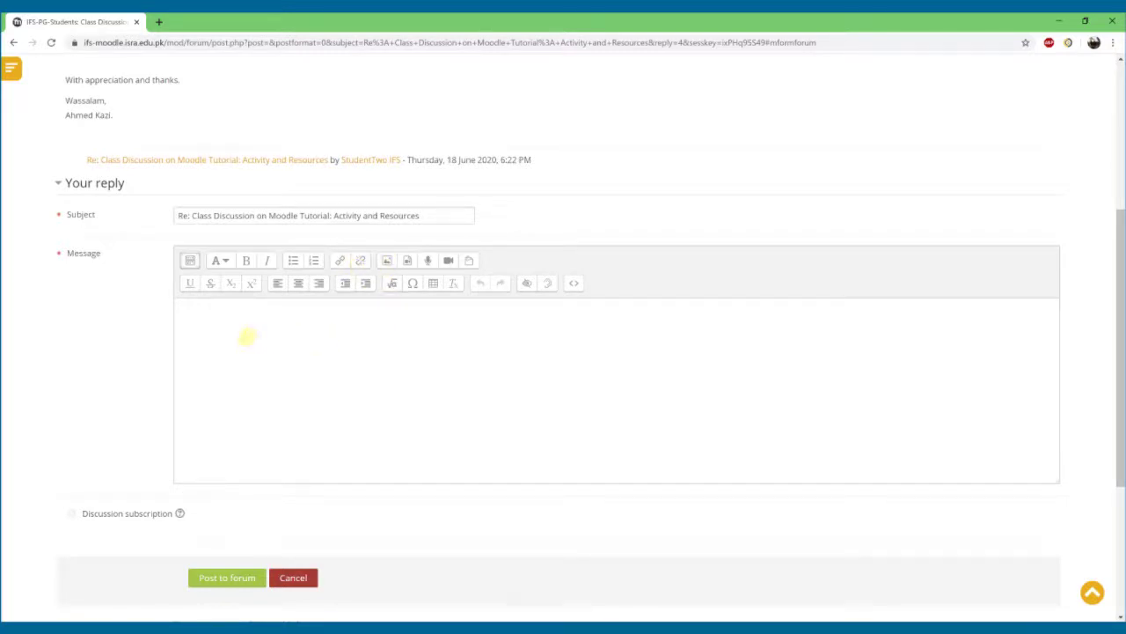
{"action": "left_click", "coordinate": [323, 338]}
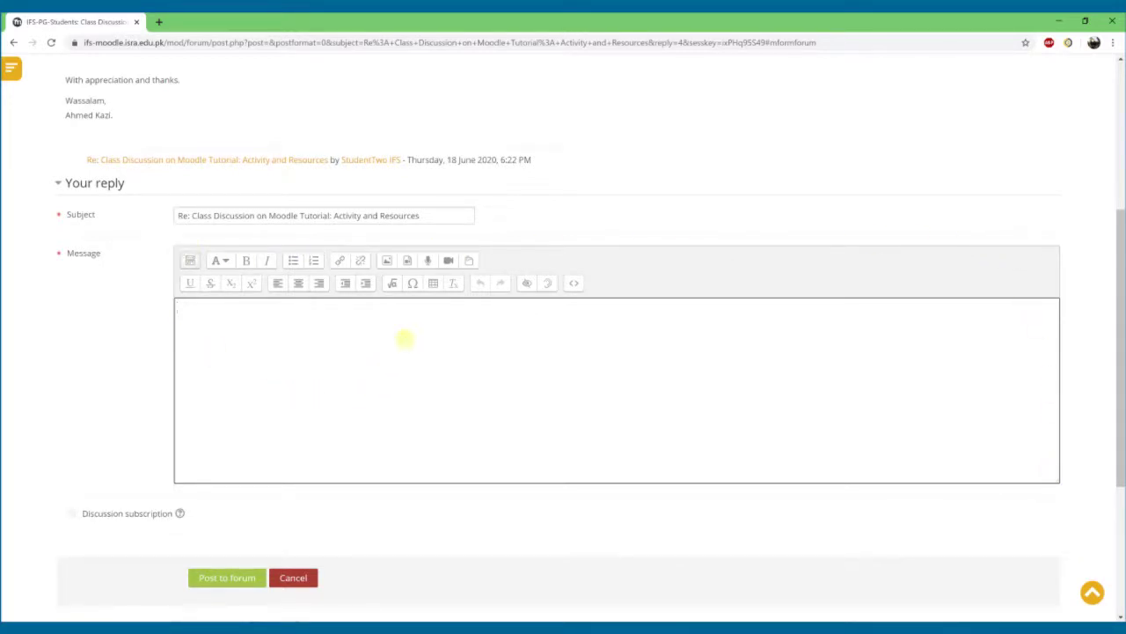
Step: Record an audio message with microphone access, play it back, attach it and post the reply
{"action": "left_click", "coordinate": [428, 262]}
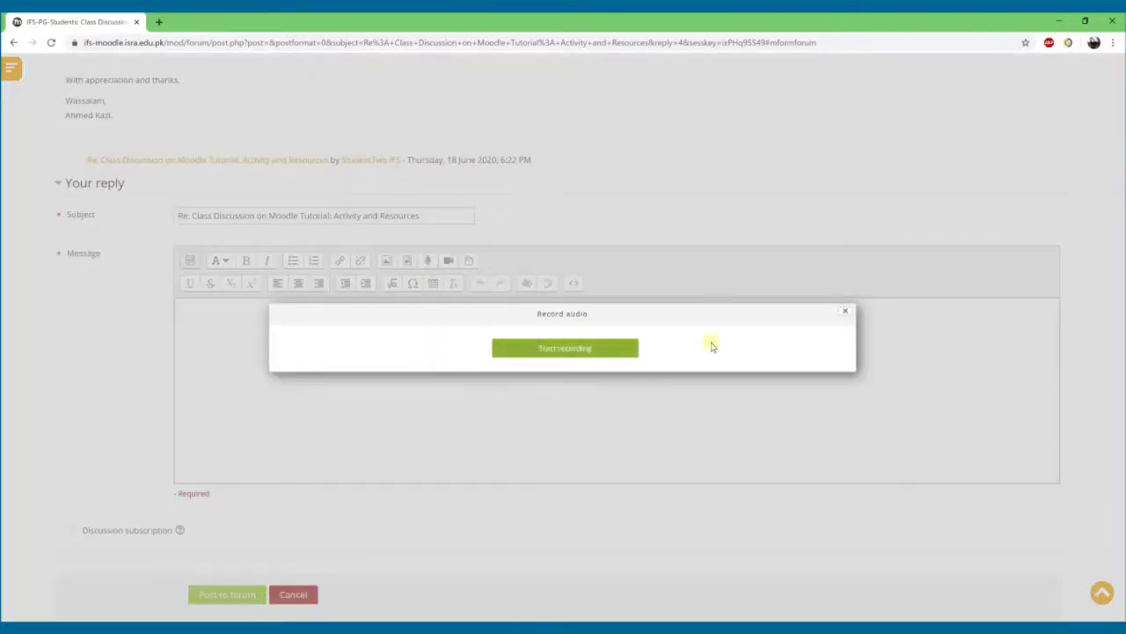
{"action": "left_click", "coordinate": [844, 311]}
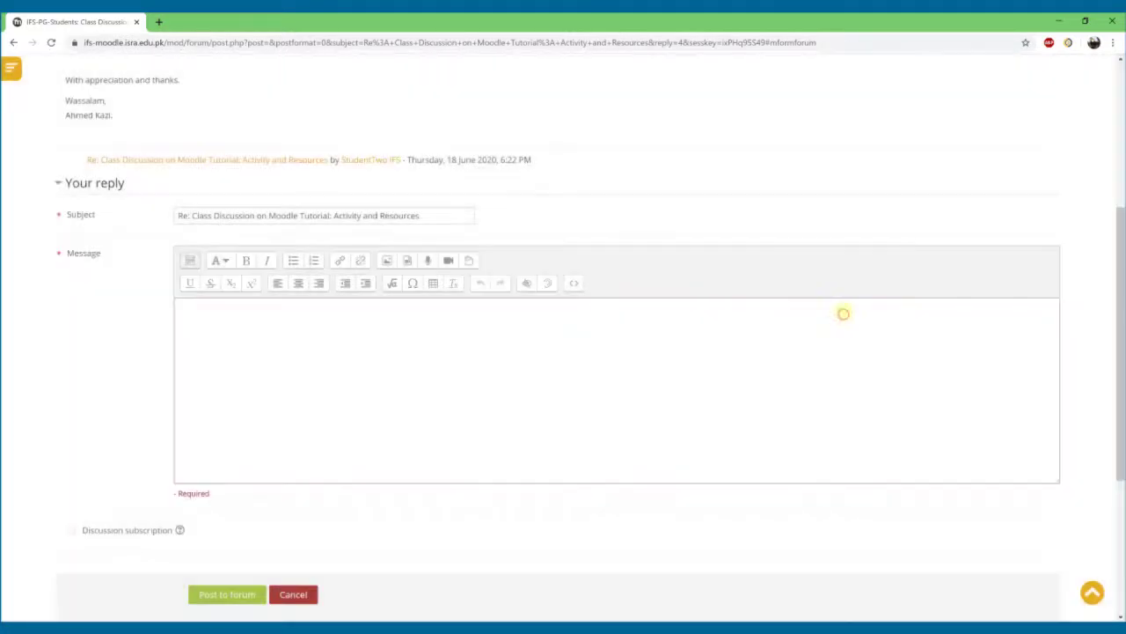
{"action": "left_click", "coordinate": [428, 261]}
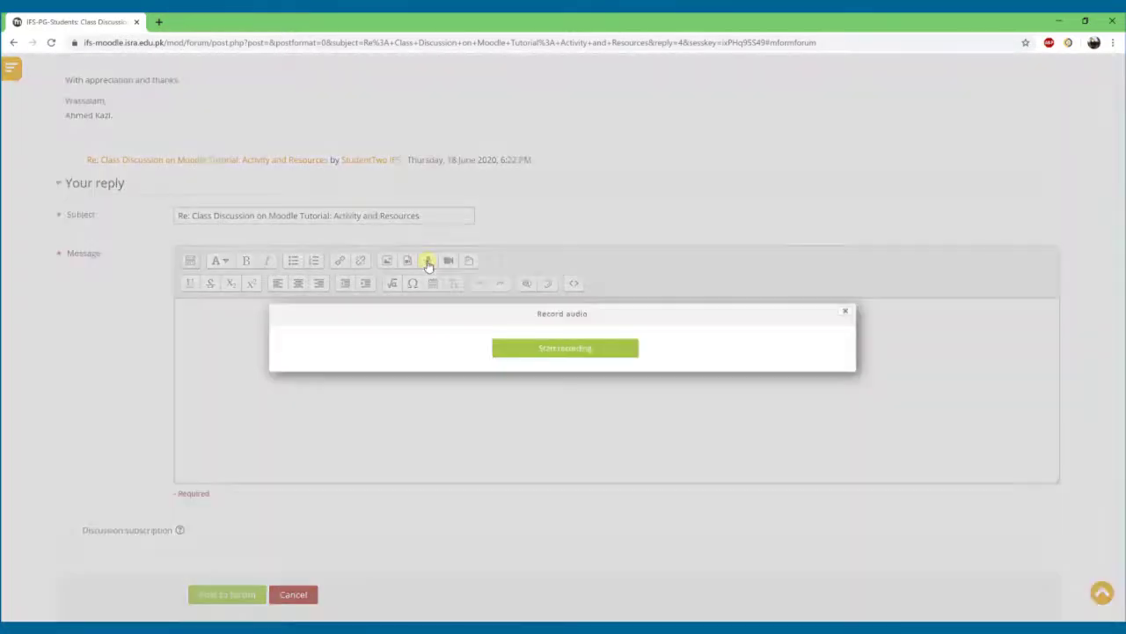
{"action": "left_click", "coordinate": [563, 349]}
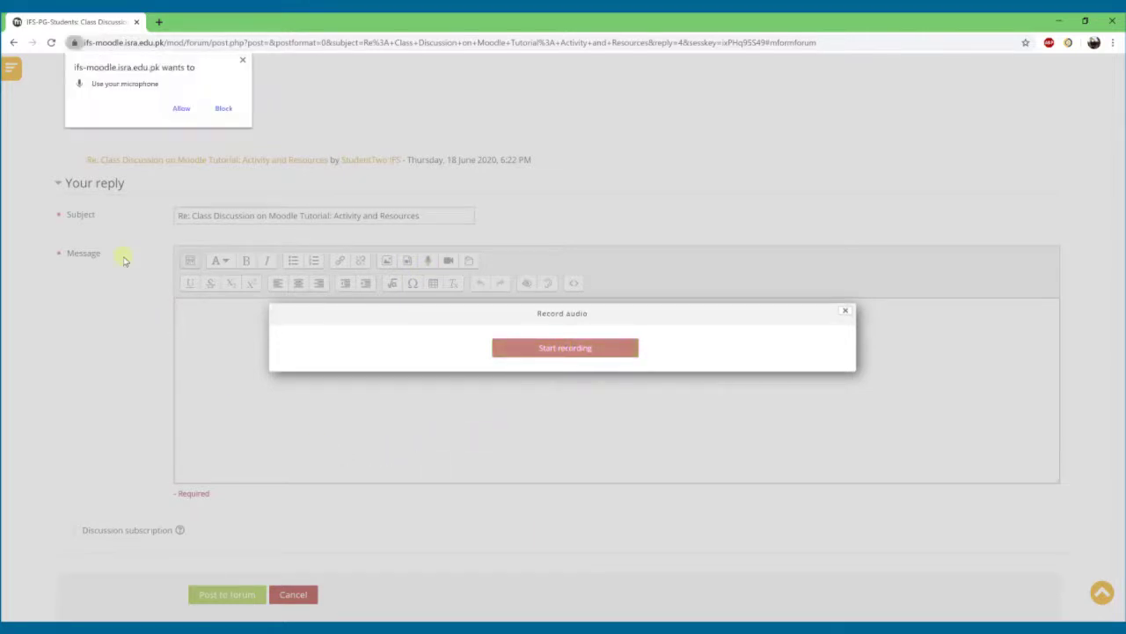
{"action": "left_click", "coordinate": [182, 109]}
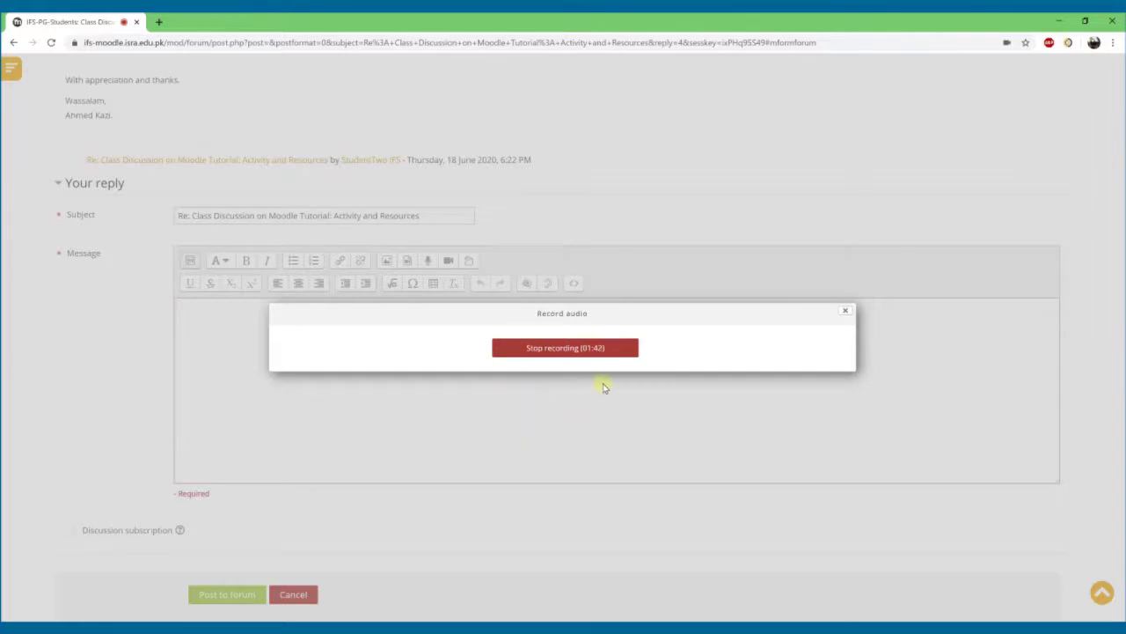
{"action": "left_click", "coordinate": [563, 350]}
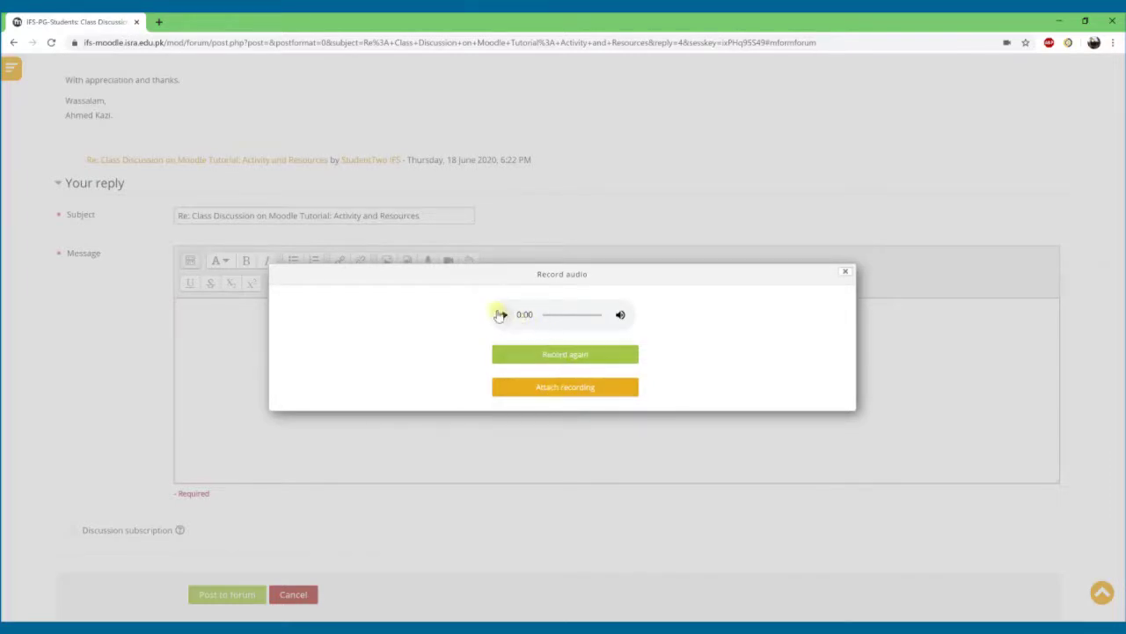
{"action": "left_click", "coordinate": [504, 316]}
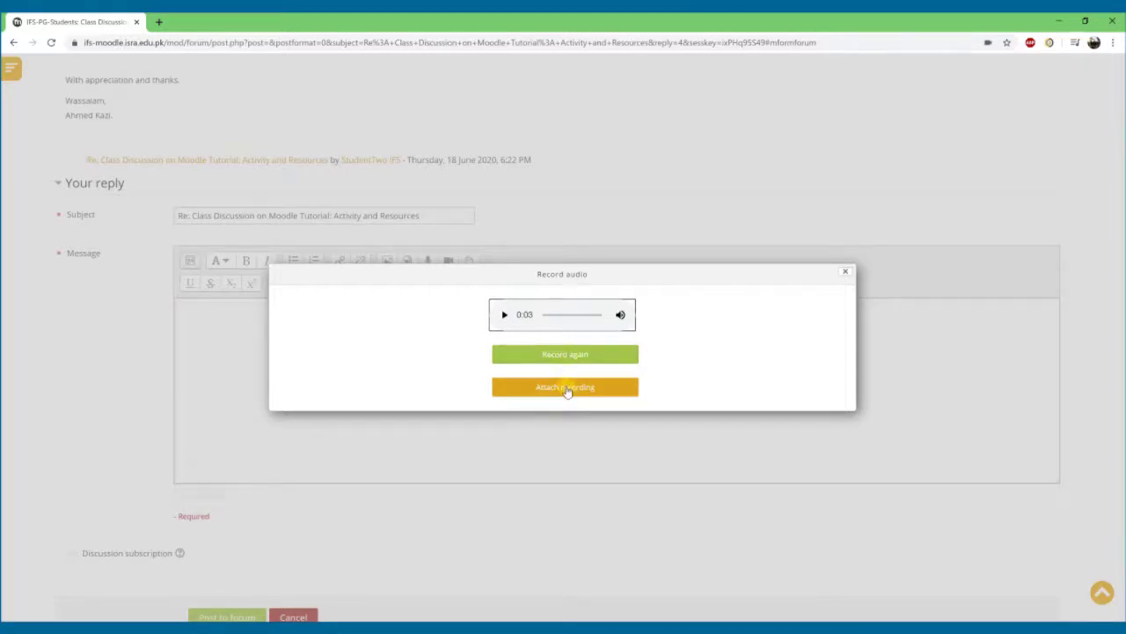
{"action": "left_click", "coordinate": [568, 391]}
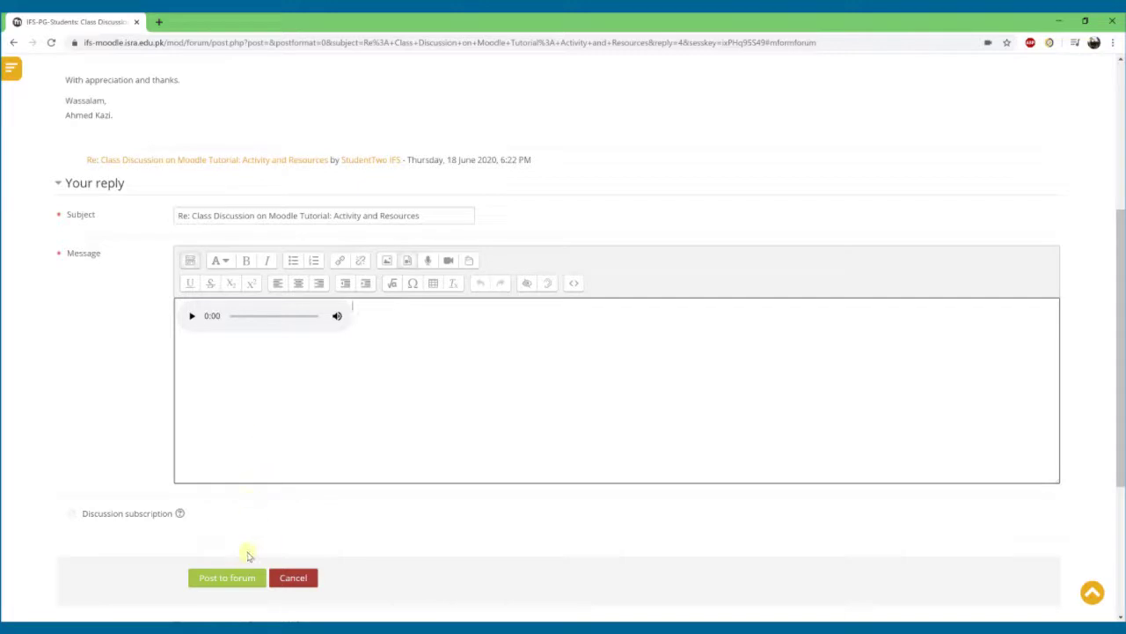
{"action": "left_click", "coordinate": [234, 578]}
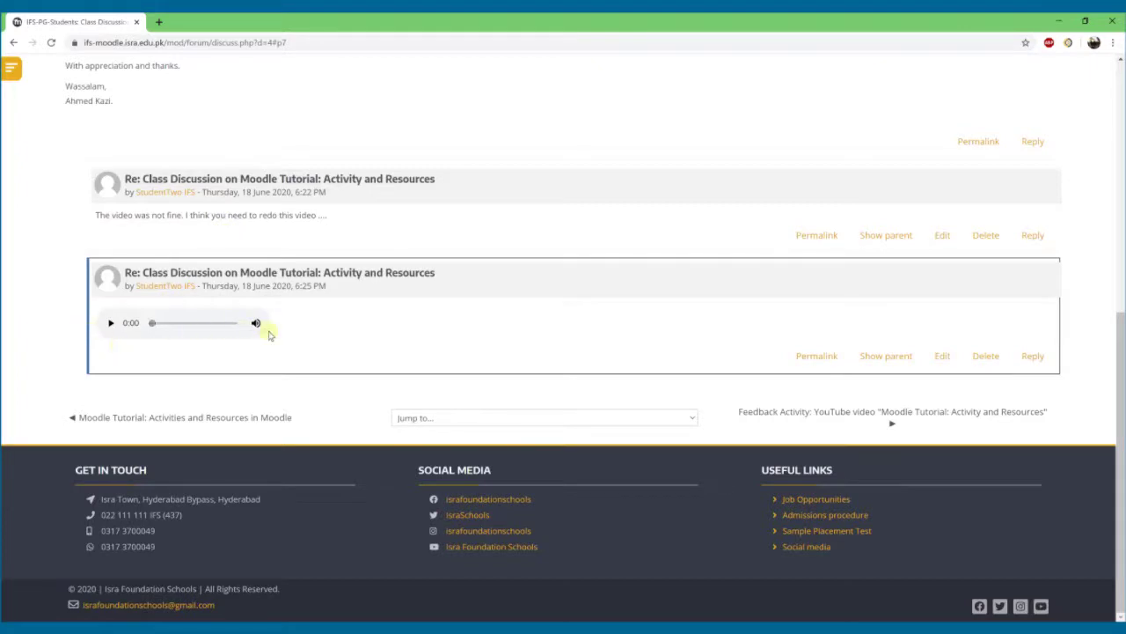
Step: Start a reply to the audio post and switch to the Advanced reply form
{"action": "mouse_move", "coordinate": [258, 326]}
{"action": "left_click", "coordinate": [1033, 357]}
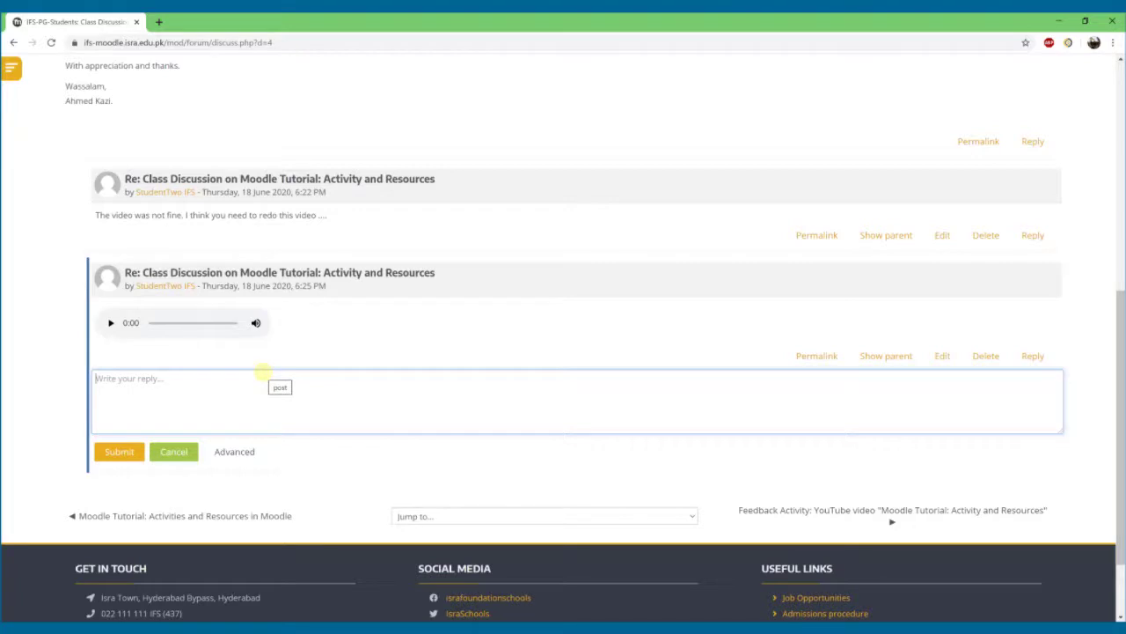
{"action": "left_click", "coordinate": [247, 457]}
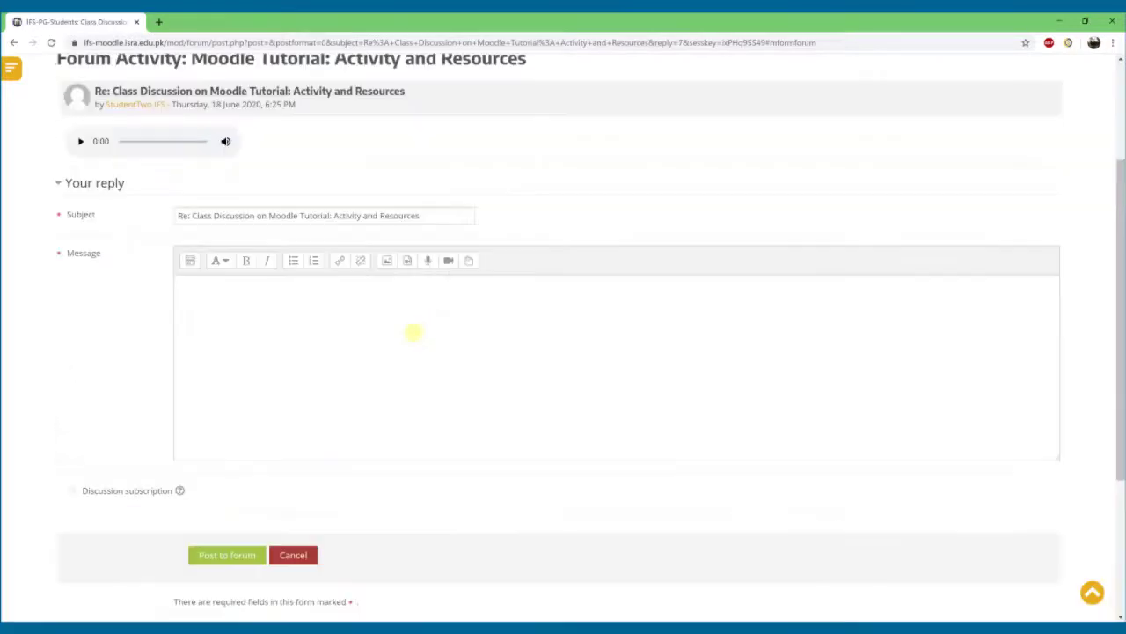
Step: Open the image file picker and choose to upload a file from the computer
{"action": "left_click", "coordinate": [384, 262]}
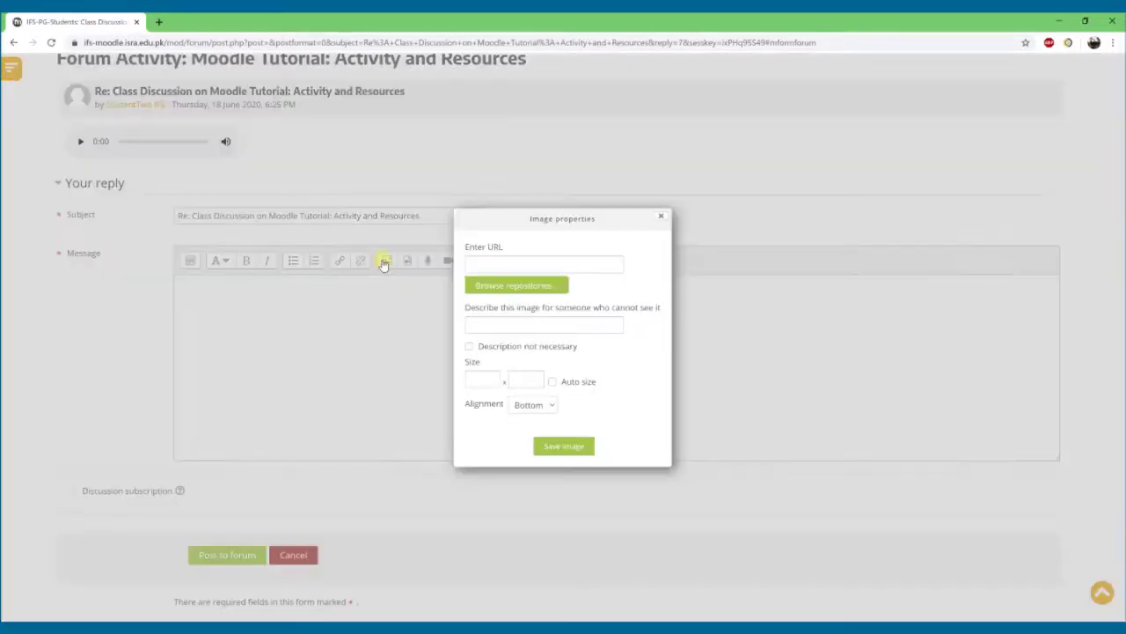
{"action": "left_click", "coordinate": [495, 285]}
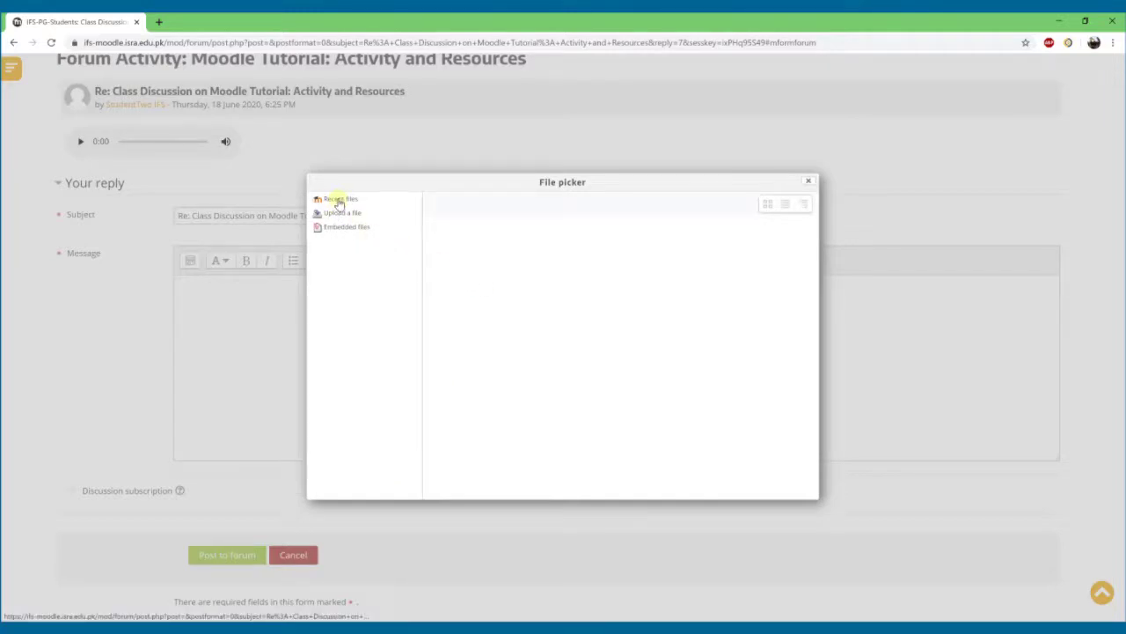
{"action": "left_click", "coordinate": [339, 201]}
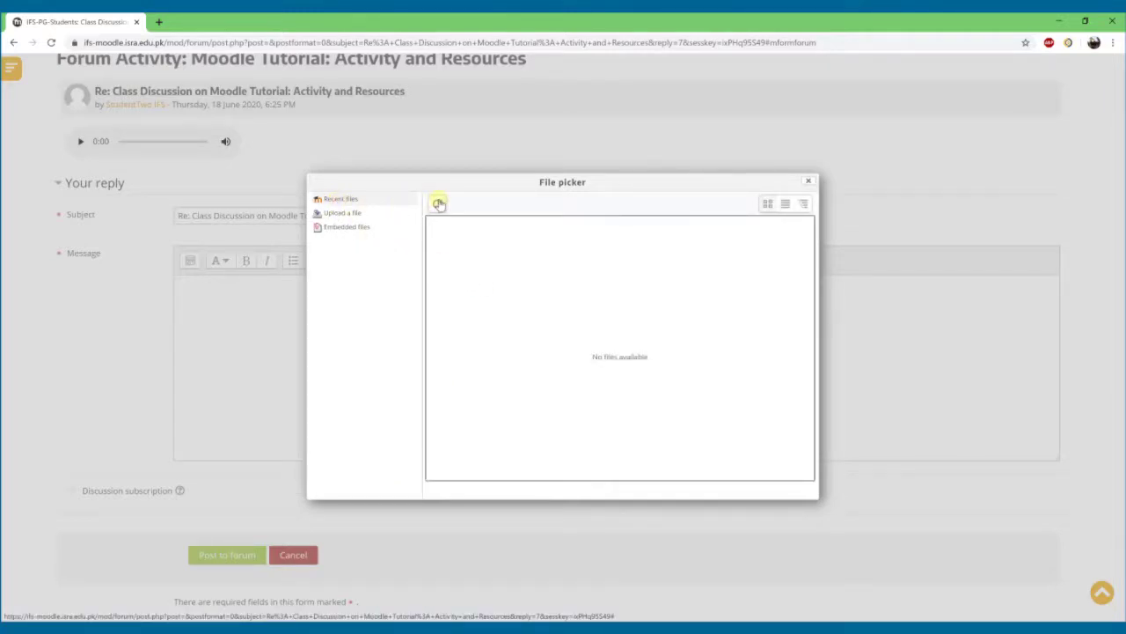
{"action": "left_click", "coordinate": [353, 213]}
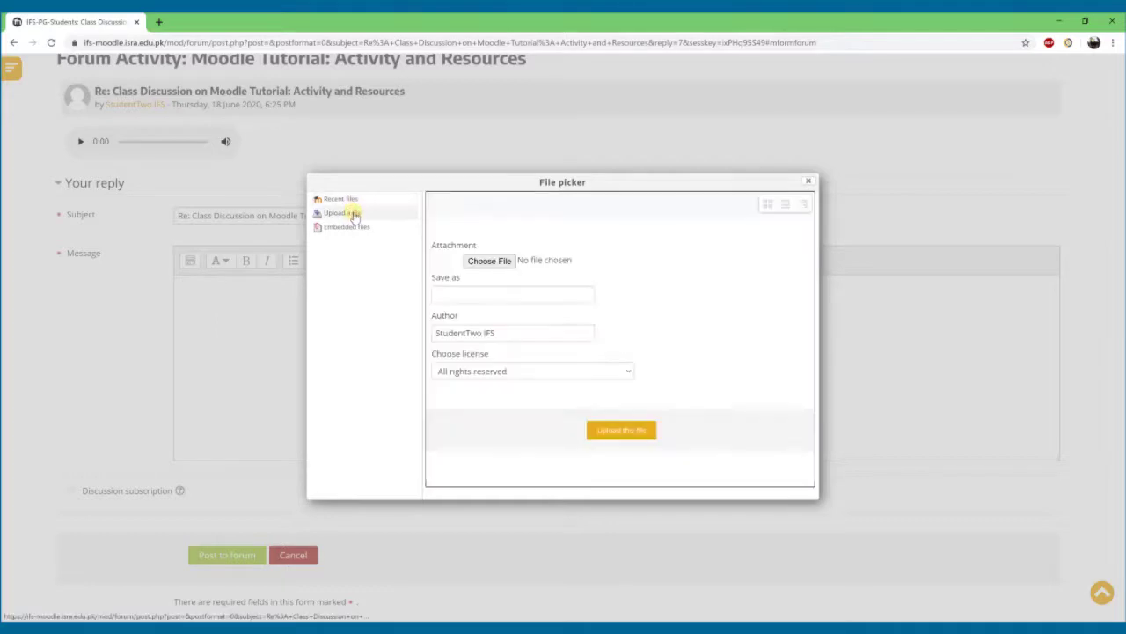
{"action": "left_click", "coordinate": [489, 259]}
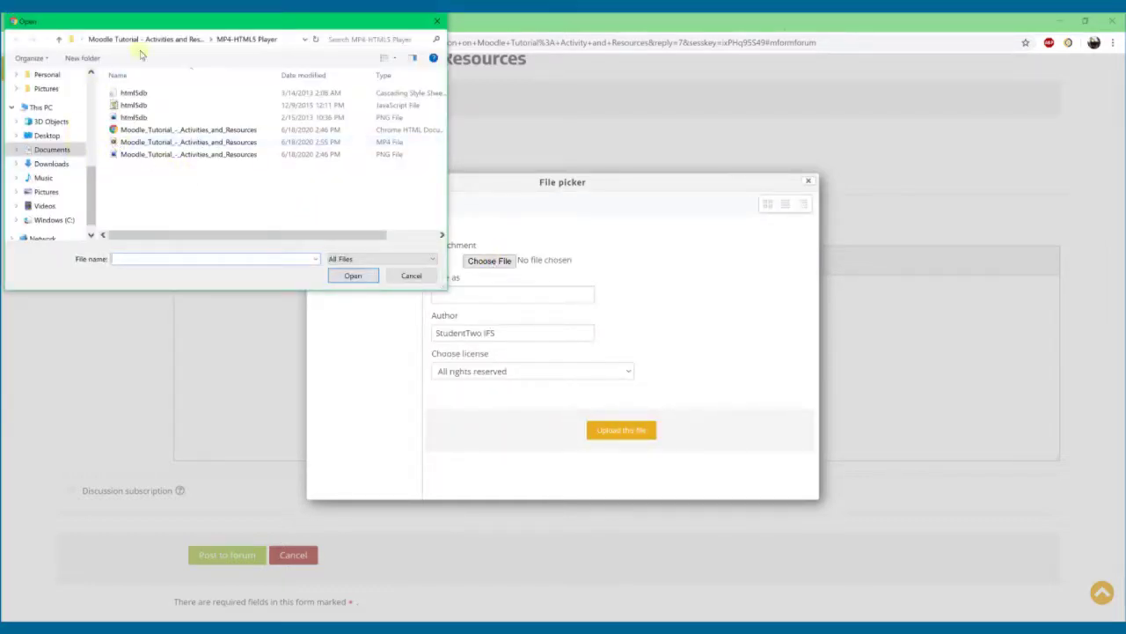
Step: Browse to Documents > Objectives Slide > Edpuzzle Tutorial - Introduction and upload Slide1.JPG
{"action": "left_click", "coordinate": [162, 41]}
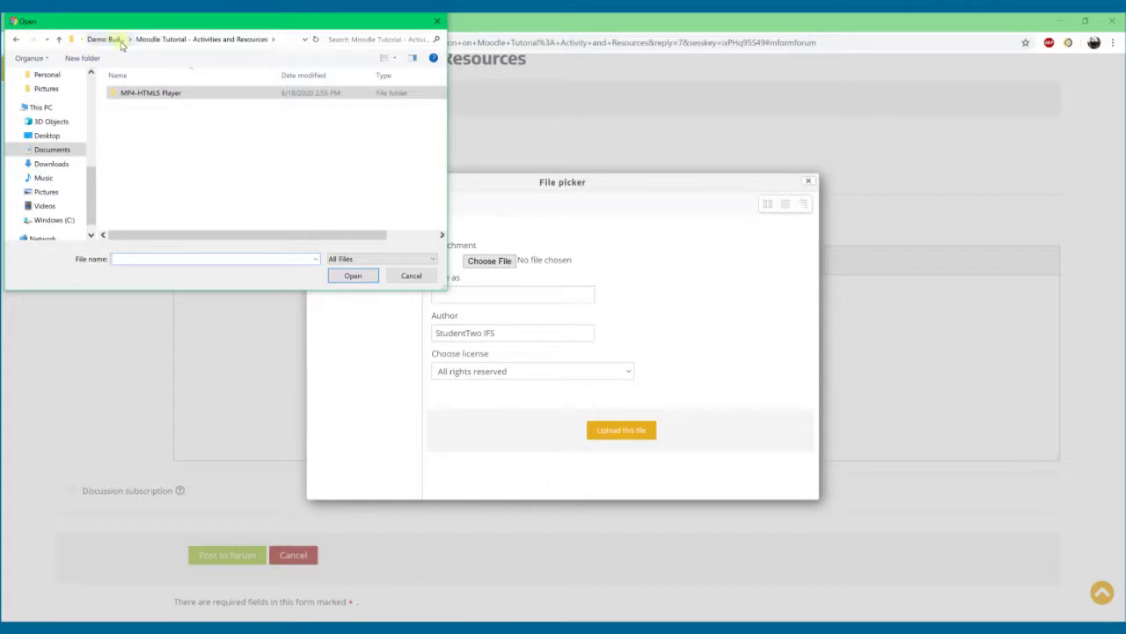
{"action": "left_click", "coordinate": [104, 39]}
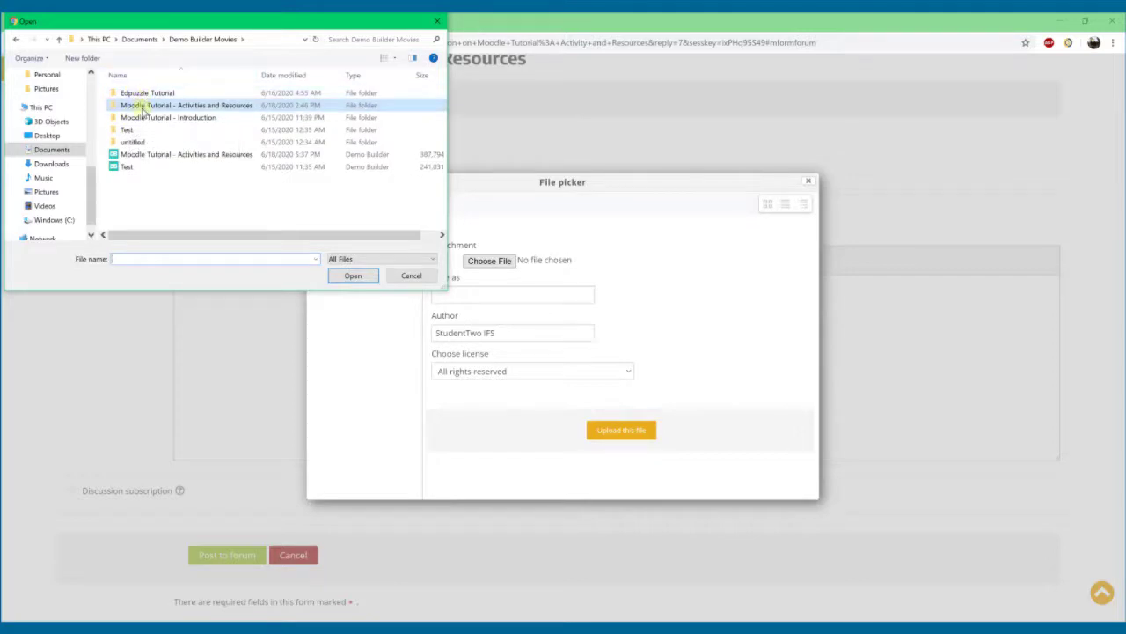
{"action": "double_click", "coordinate": [143, 105]}
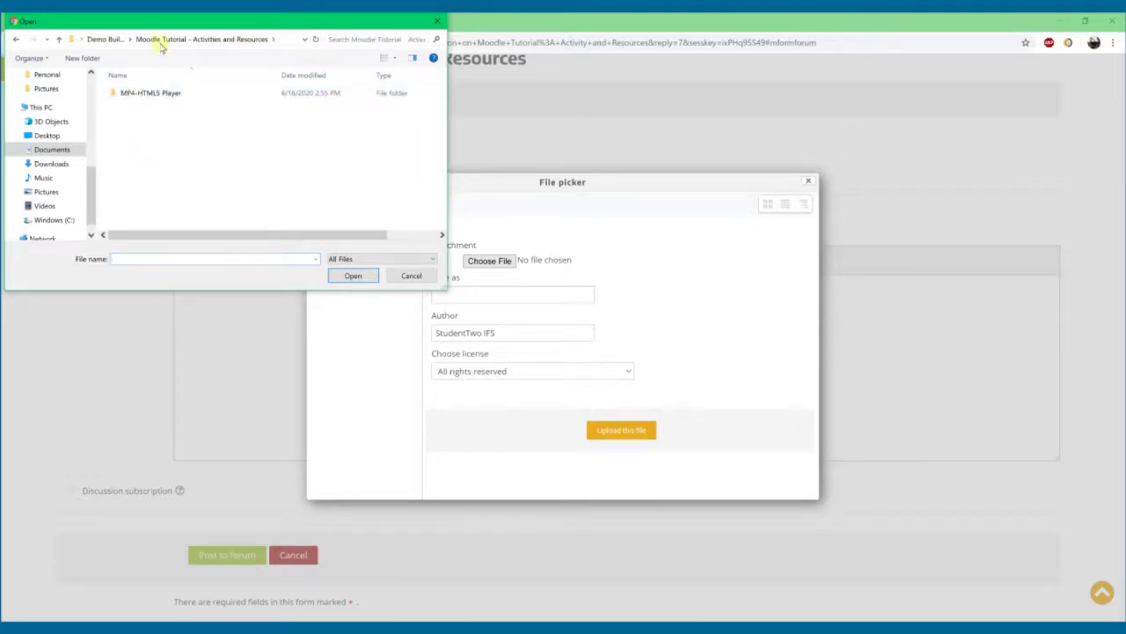
{"action": "left_click", "coordinate": [110, 39]}
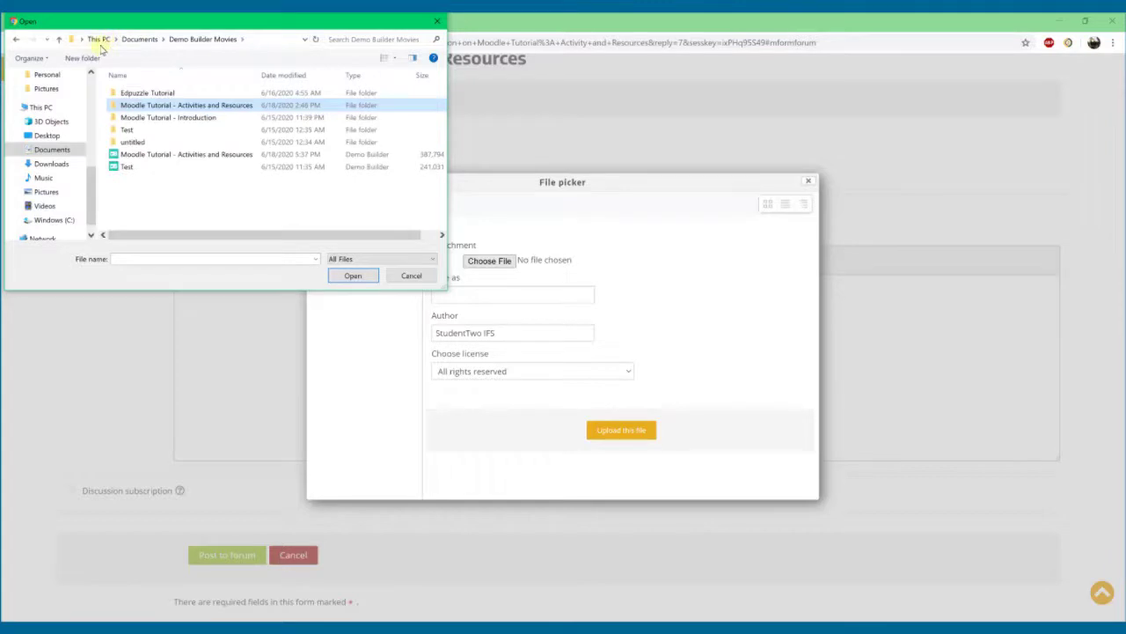
{"action": "left_click", "coordinate": [143, 40]}
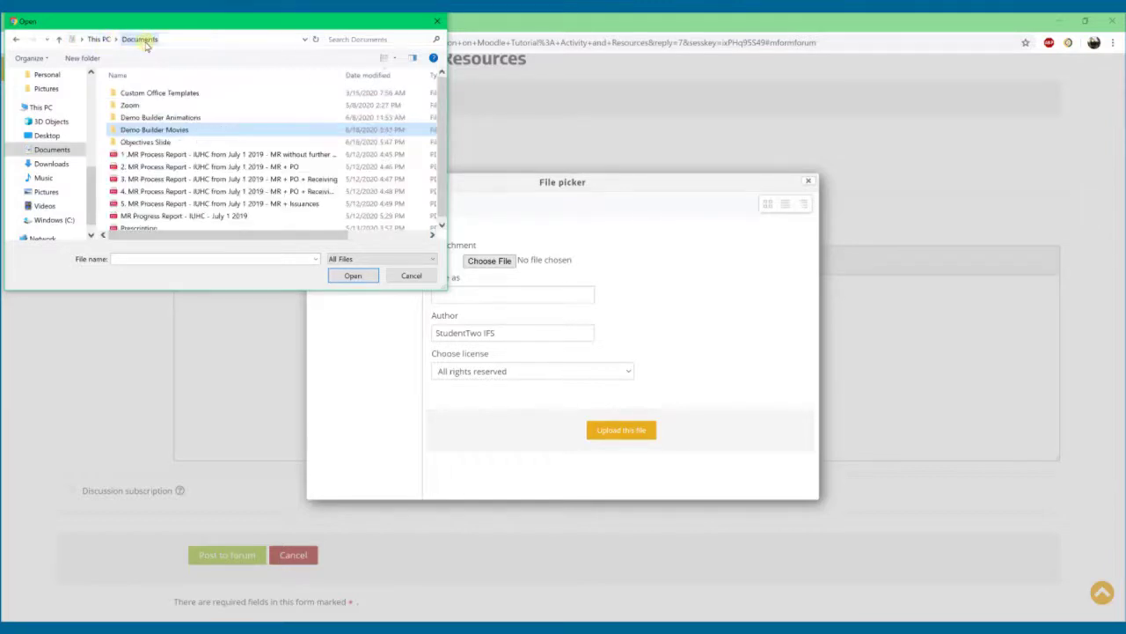
{"action": "double_click", "coordinate": [144, 144]}
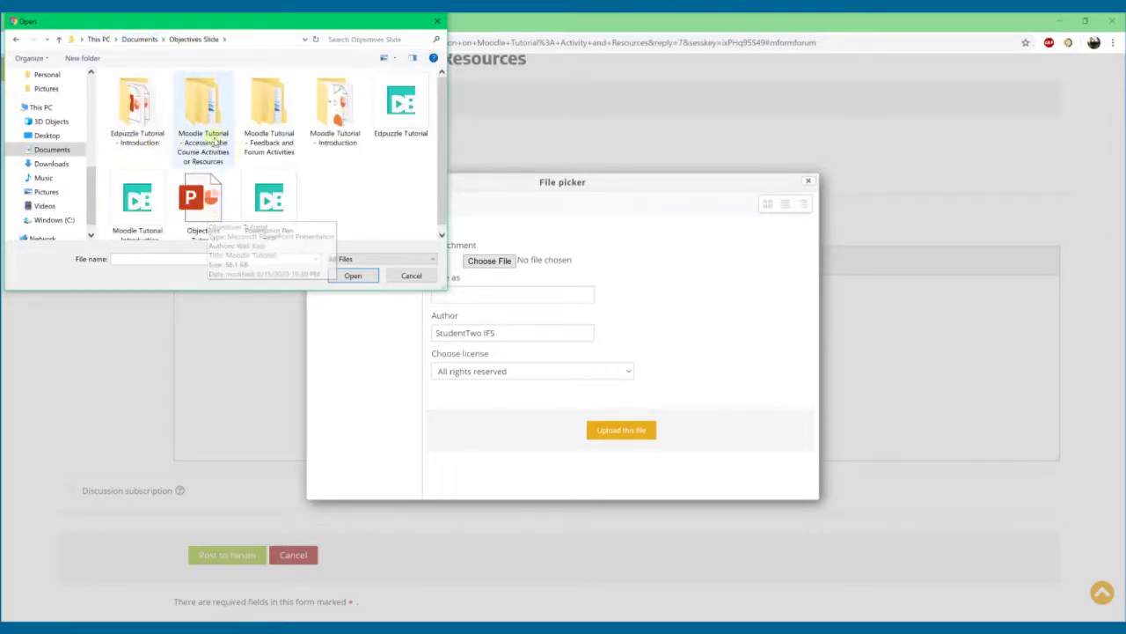
{"action": "double_click", "coordinate": [136, 117]}
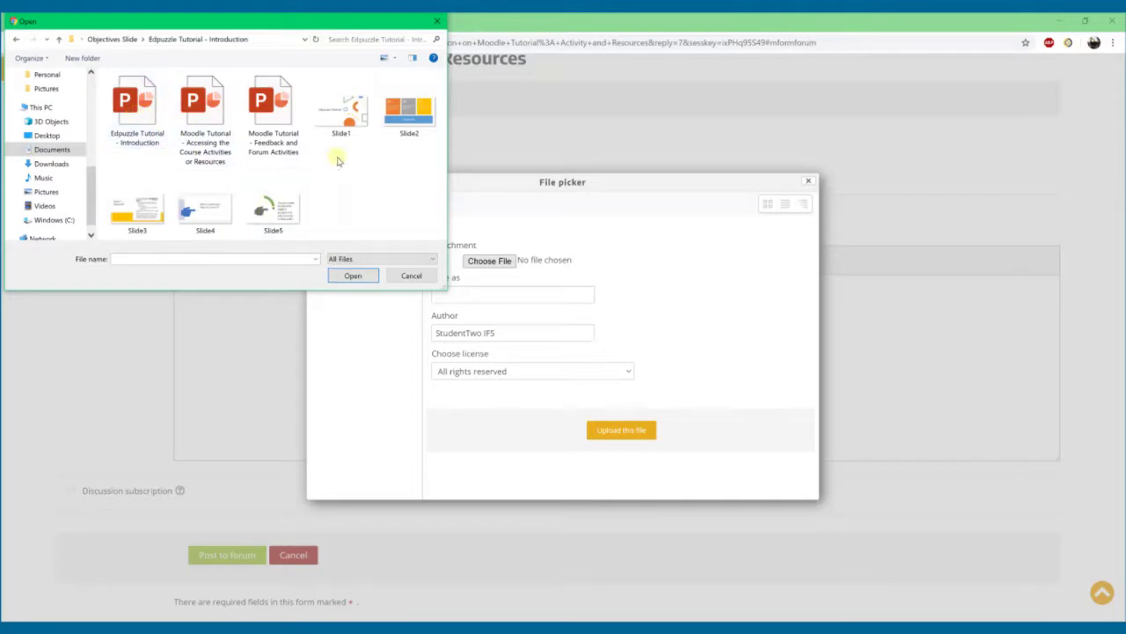
{"action": "left_click", "coordinate": [350, 119]}
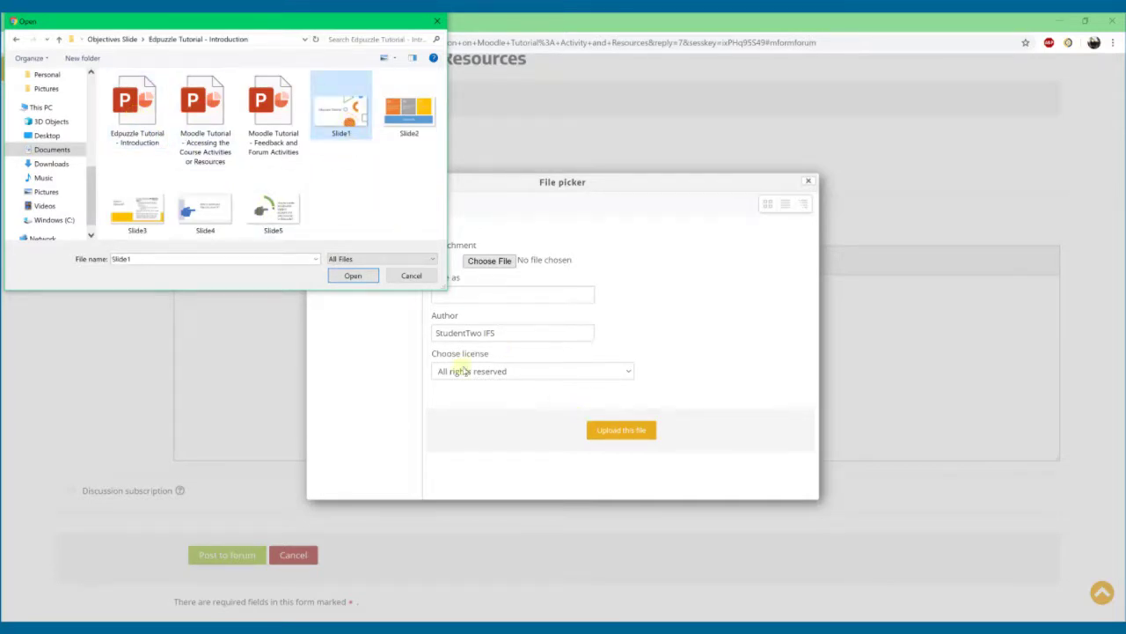
{"action": "left_click", "coordinate": [337, 278]}
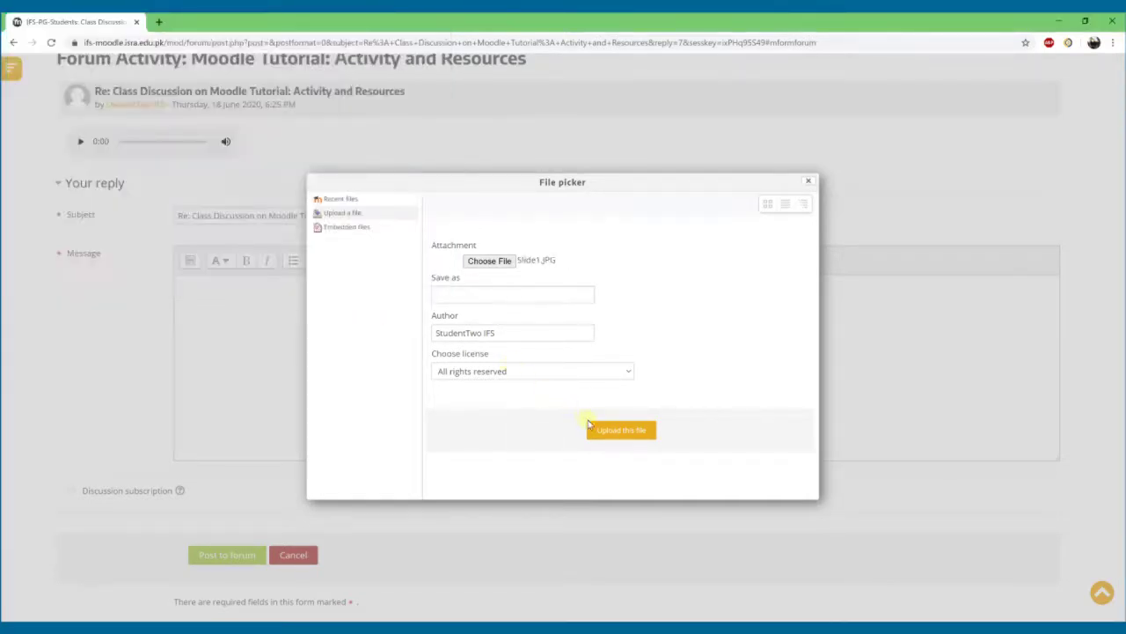
{"action": "left_click", "coordinate": [621, 429]}
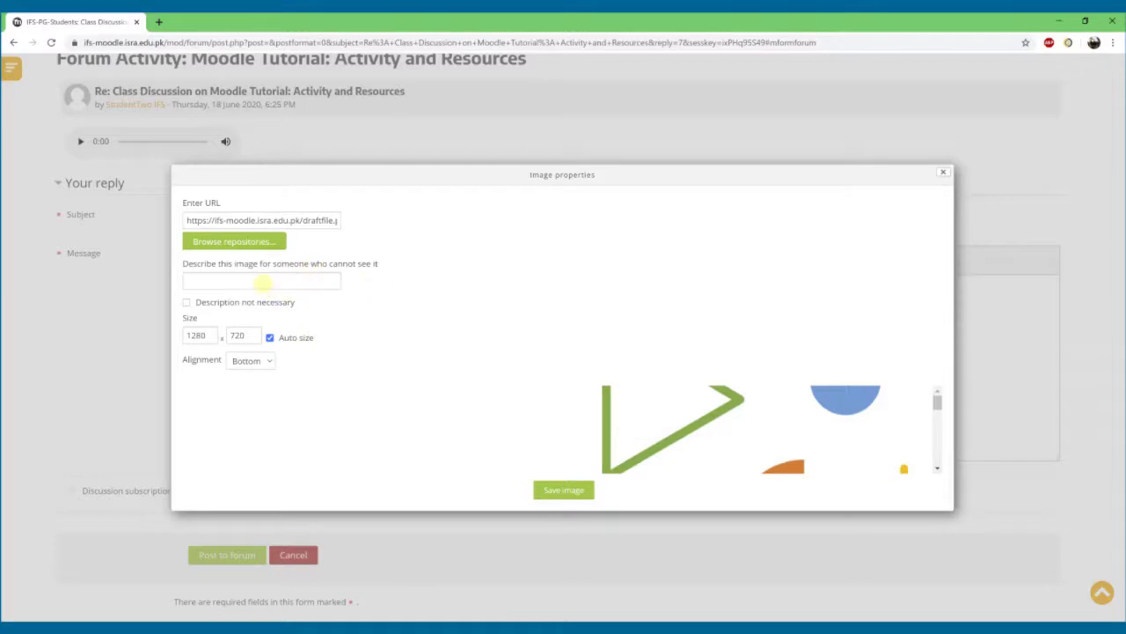
Step: Mark the Slide1 image as needing no description, insert it into the message, and post
{"action": "left_click", "coordinate": [539, 488]}
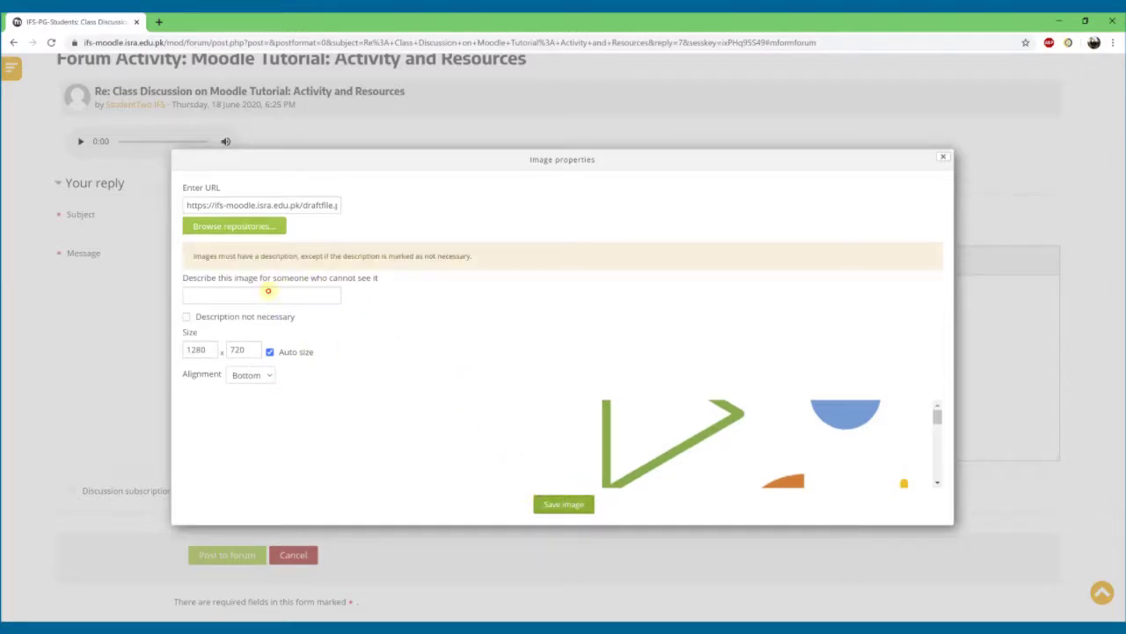
{"action": "left_click", "coordinate": [269, 292]}
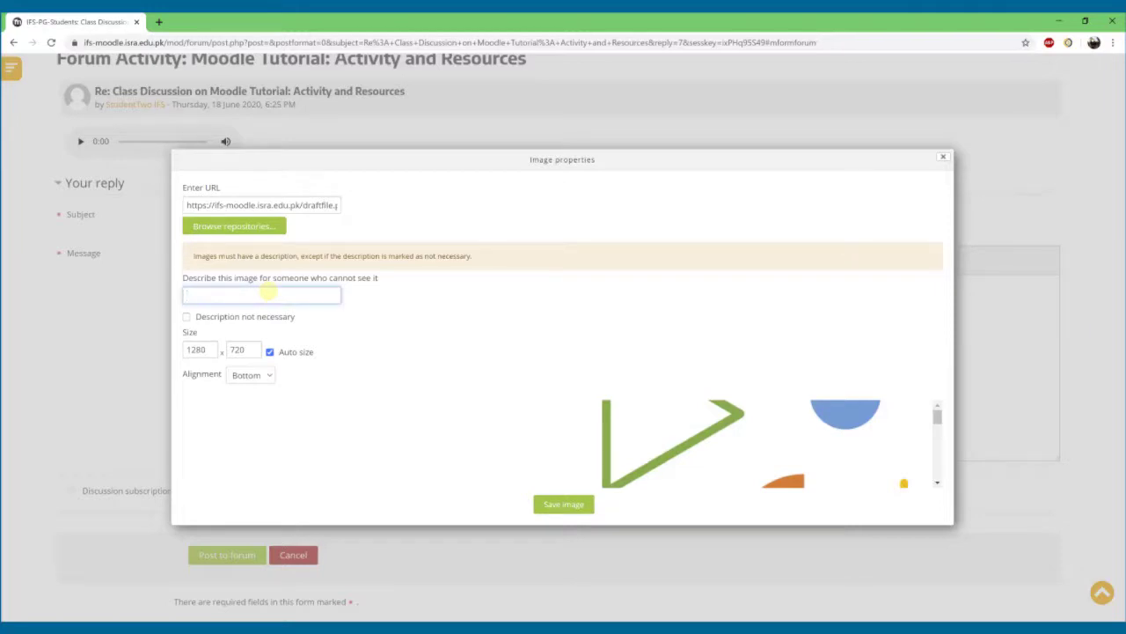
{"action": "left_click", "coordinate": [186, 316]}
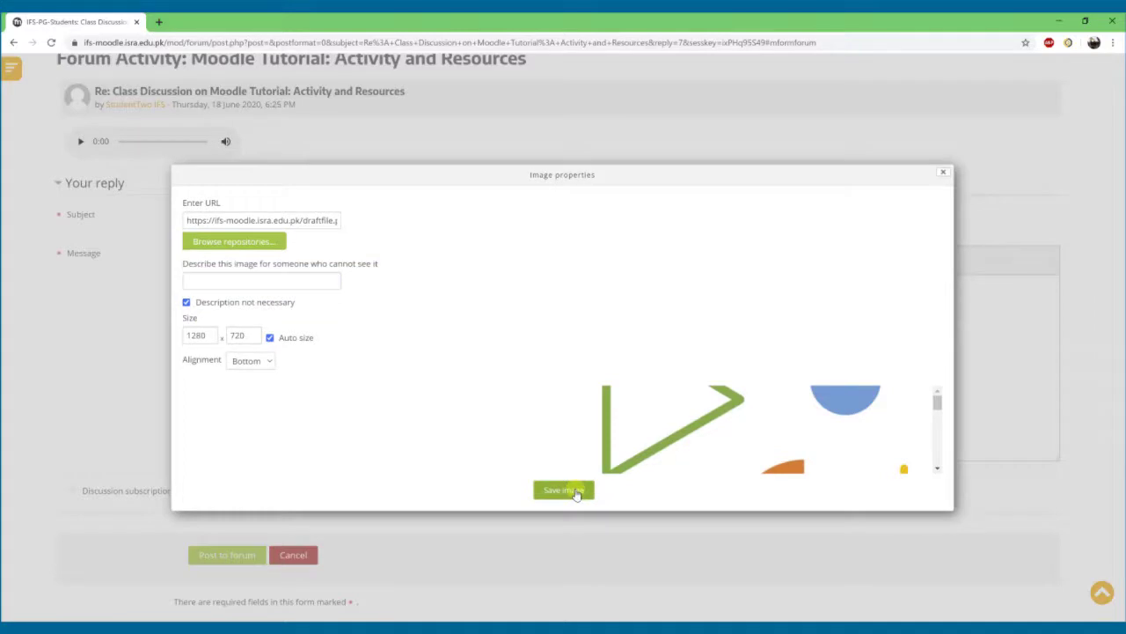
{"action": "left_click", "coordinate": [568, 493]}
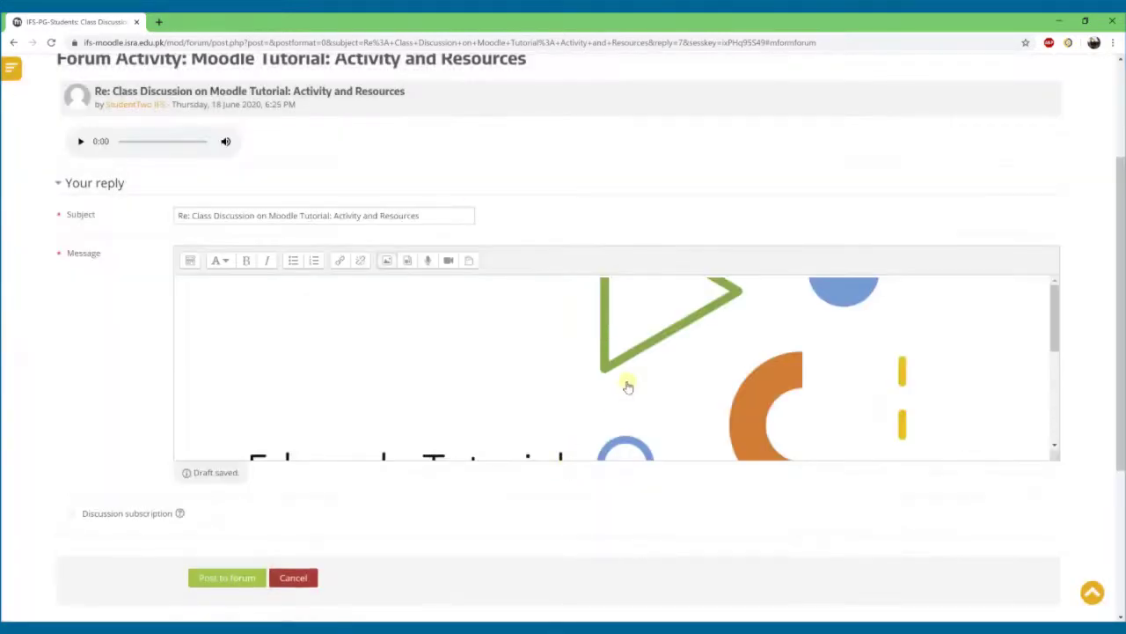
{"action": "left_click", "coordinate": [224, 579]}
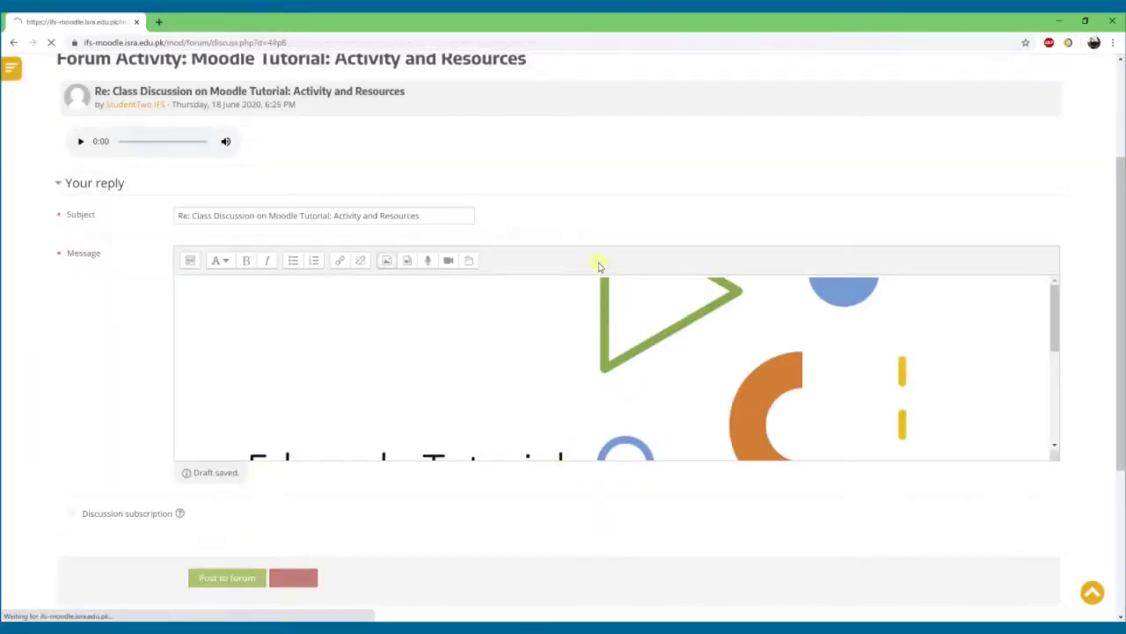
Step: Scroll to the audio post, reply to it, and switch to the Advanced reply form
{"action": "scroll", "coordinate": [617, 295], "scroll_direction": "up", "scroll_amount": 7}
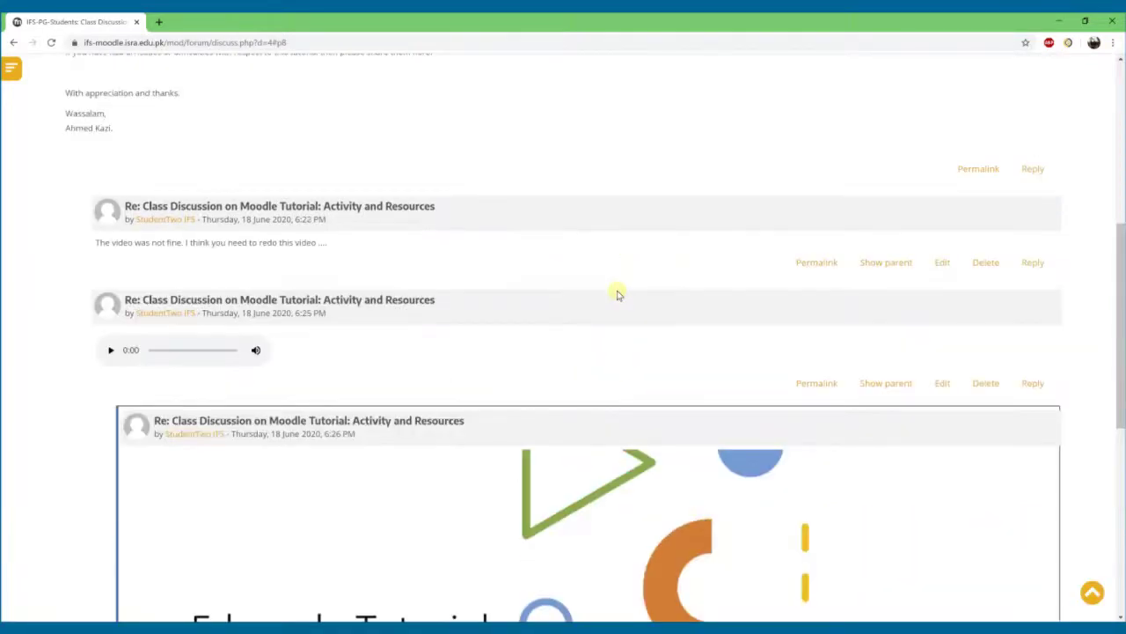
{"action": "scroll", "coordinate": [335, 284], "scroll_direction": "down", "scroll_amount": 3}
{"action": "scroll", "coordinate": [290, 308], "scroll_direction": "down", "scroll_amount": 1}
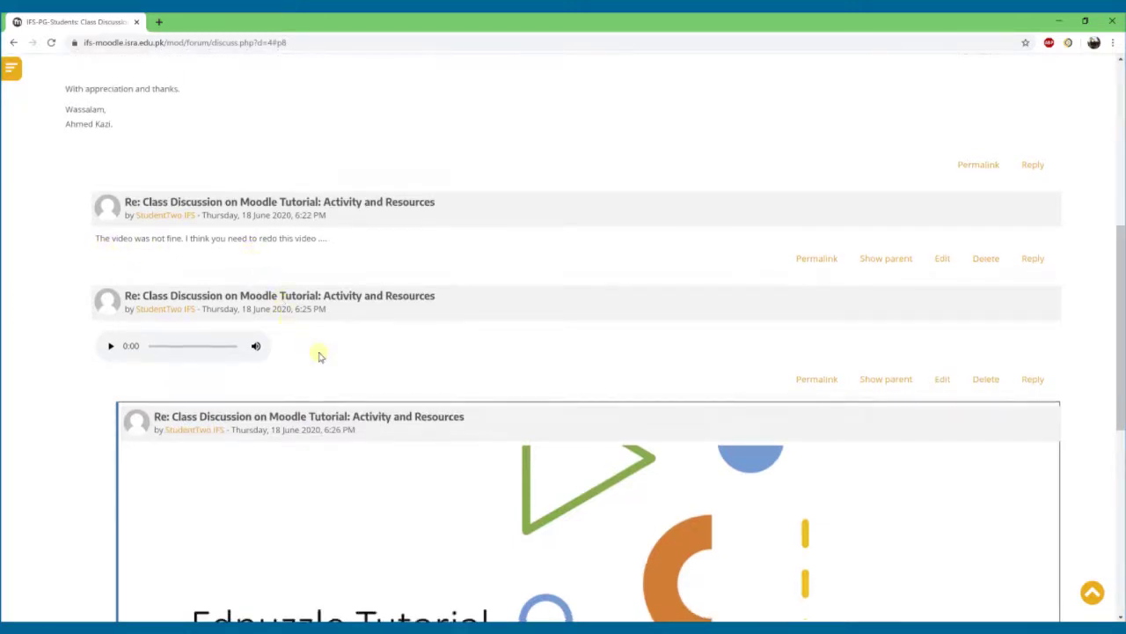
{"action": "scroll", "coordinate": [319, 355], "scroll_direction": "down", "scroll_amount": 5}
{"action": "scroll", "coordinate": [643, 361], "scroll_direction": "up", "scroll_amount": 3}
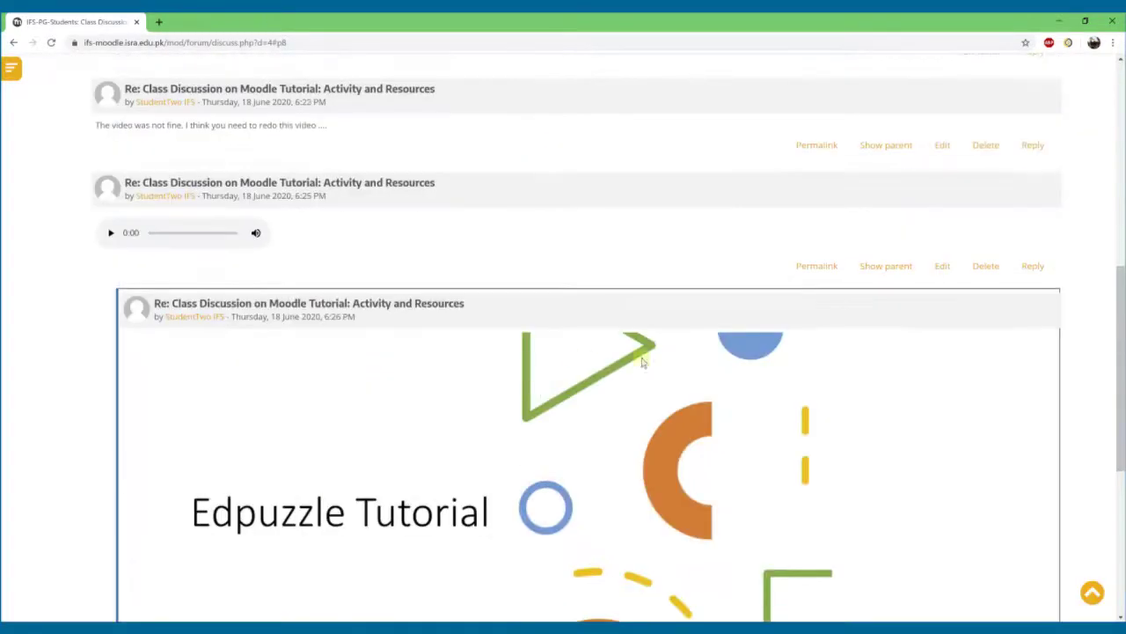
{"action": "left_click", "coordinate": [1026, 268]}
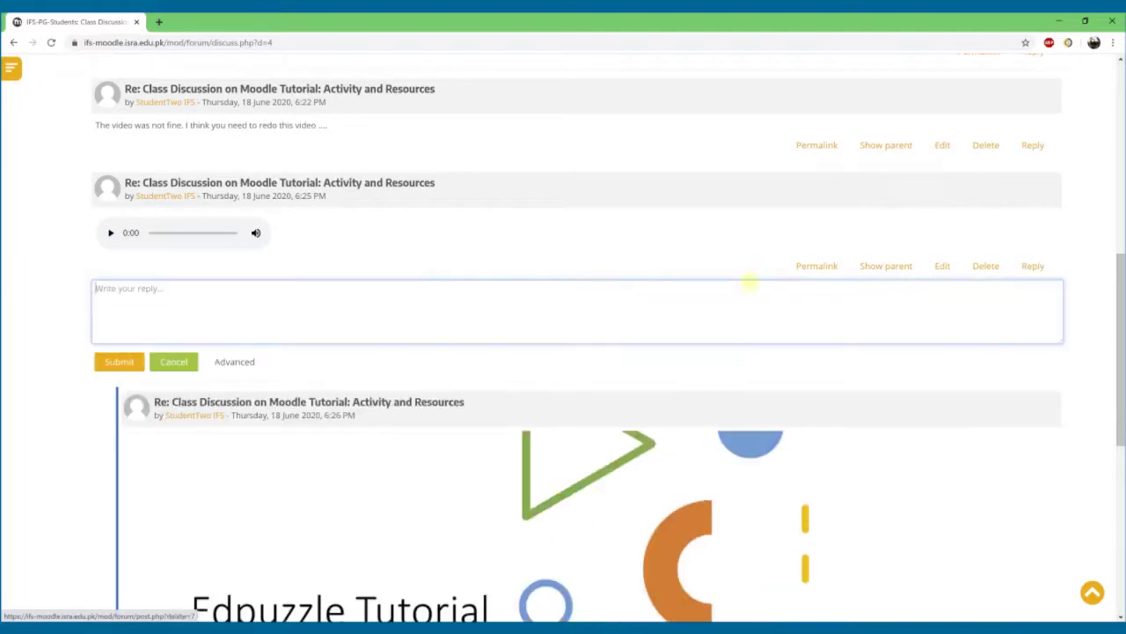
{"action": "left_click", "coordinate": [243, 361]}
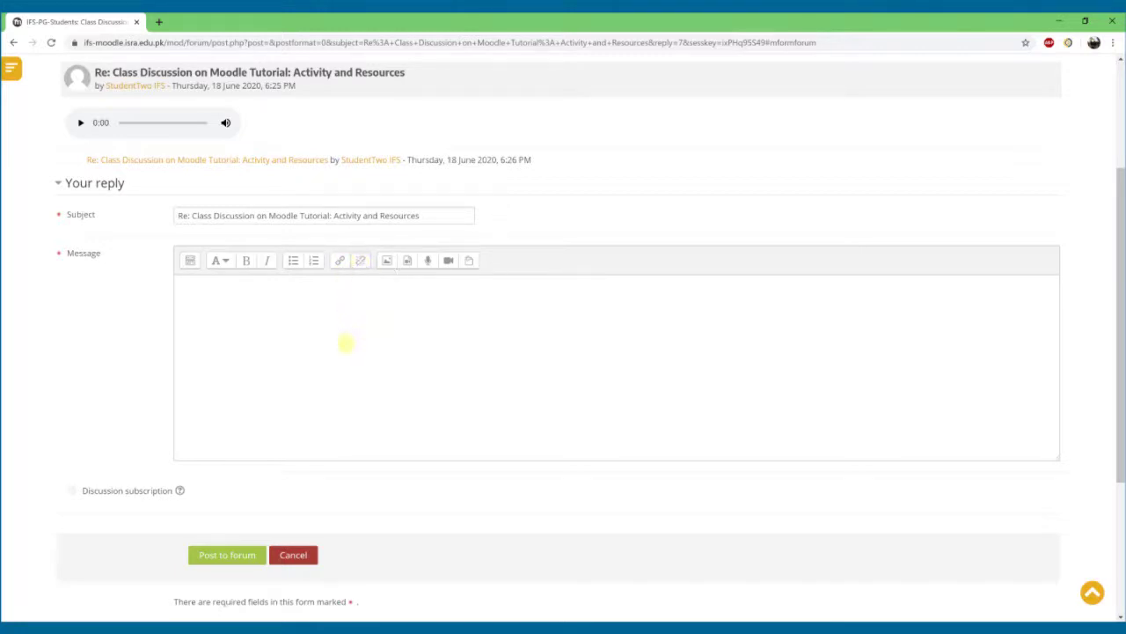
{"action": "scroll", "coordinate": [339, 360], "scroll_direction": "down", "scroll_amount": 2}
Step: Cancel the reply form and scroll back to the top of the Class Discussion thread
{"action": "left_click", "coordinate": [295, 437]}
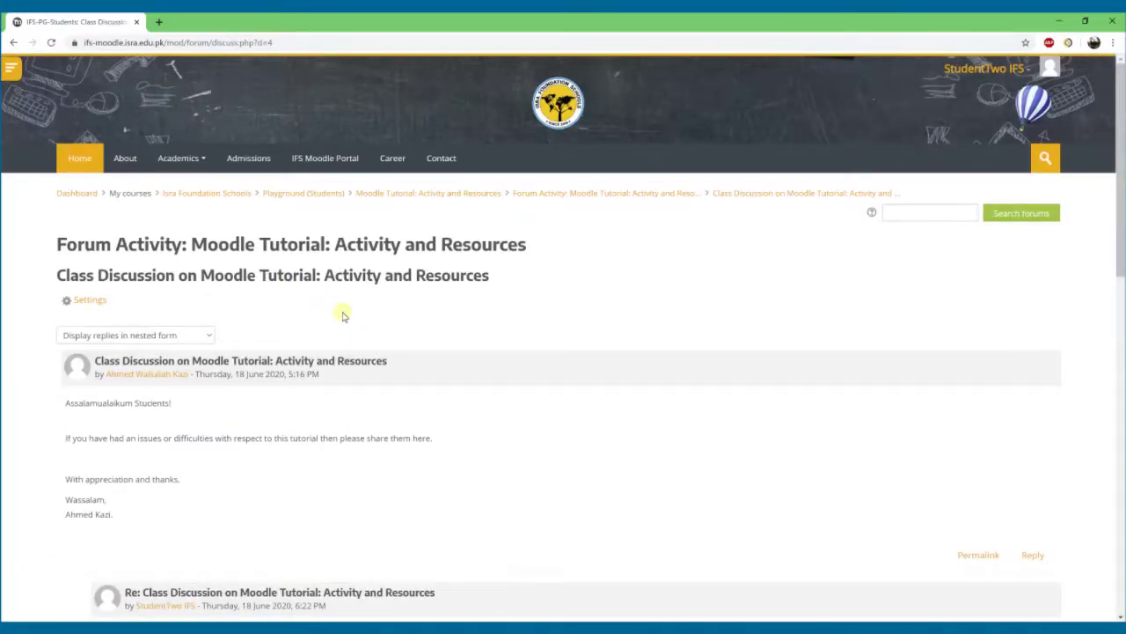
{"action": "scroll", "coordinate": [344, 317], "scroll_direction": "down", "scroll_amount": 1}
{"action": "scroll", "coordinate": [343, 316], "scroll_direction": "up", "scroll_amount": 1}
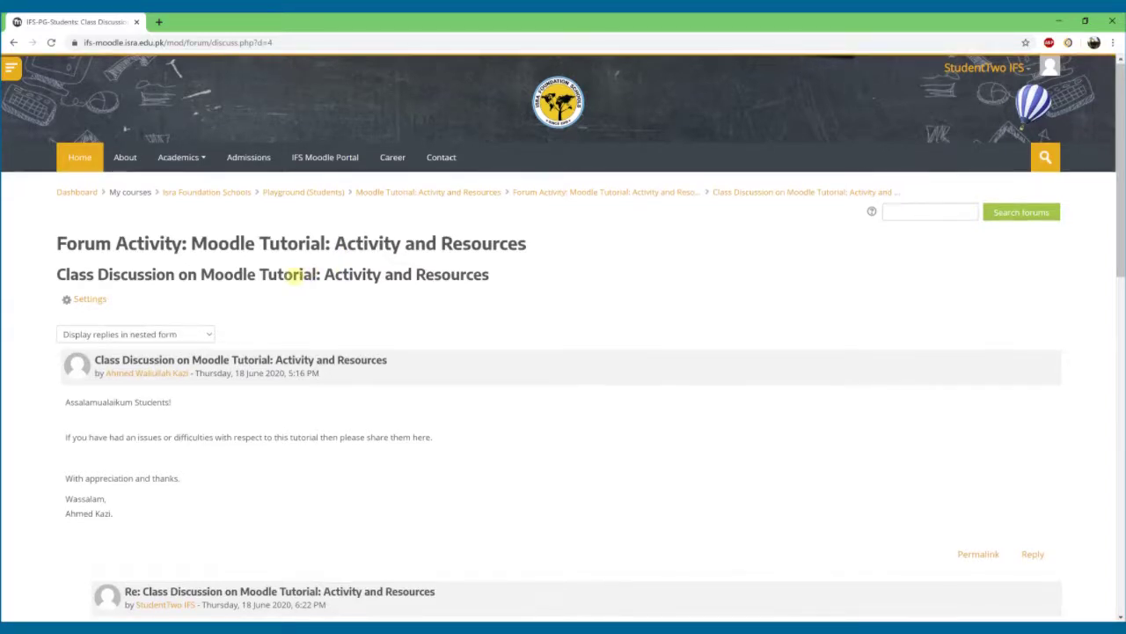
{"action": "scroll", "coordinate": [295, 276], "scroll_direction": "down", "scroll_amount": 4}
{"action": "scroll", "coordinate": [294, 276], "scroll_direction": "up", "scroll_amount": 2}
{"action": "scroll", "coordinate": [294, 277], "scroll_direction": "up", "scroll_amount": 2}
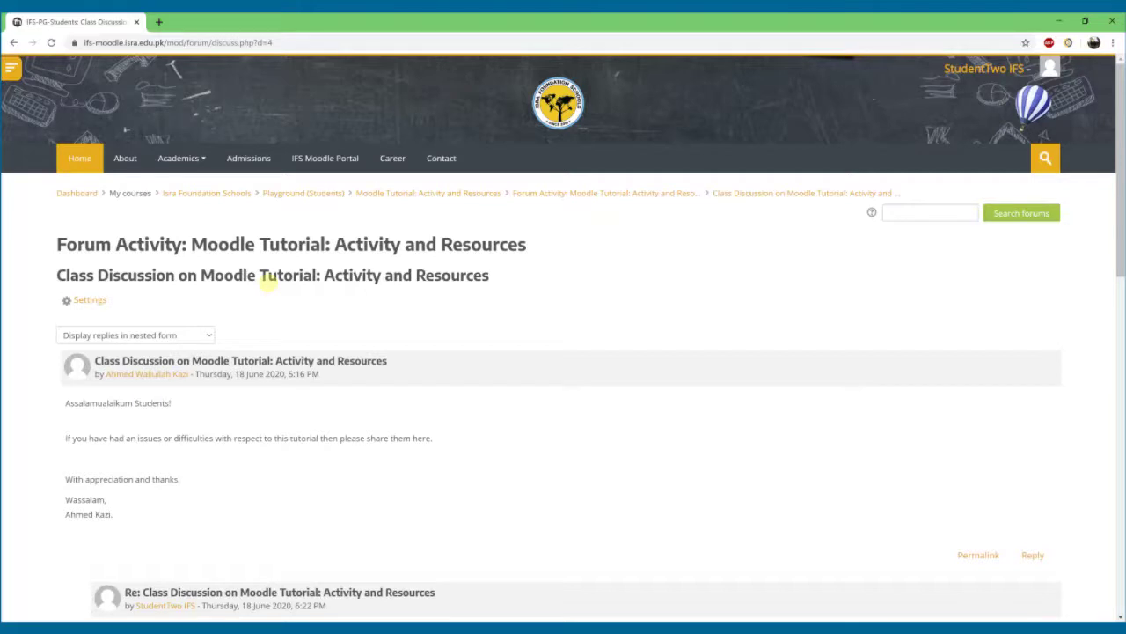
Step: Return to the Moodle Tutorial section and open the Activity and Resources forum
{"action": "left_click", "coordinate": [421, 198]}
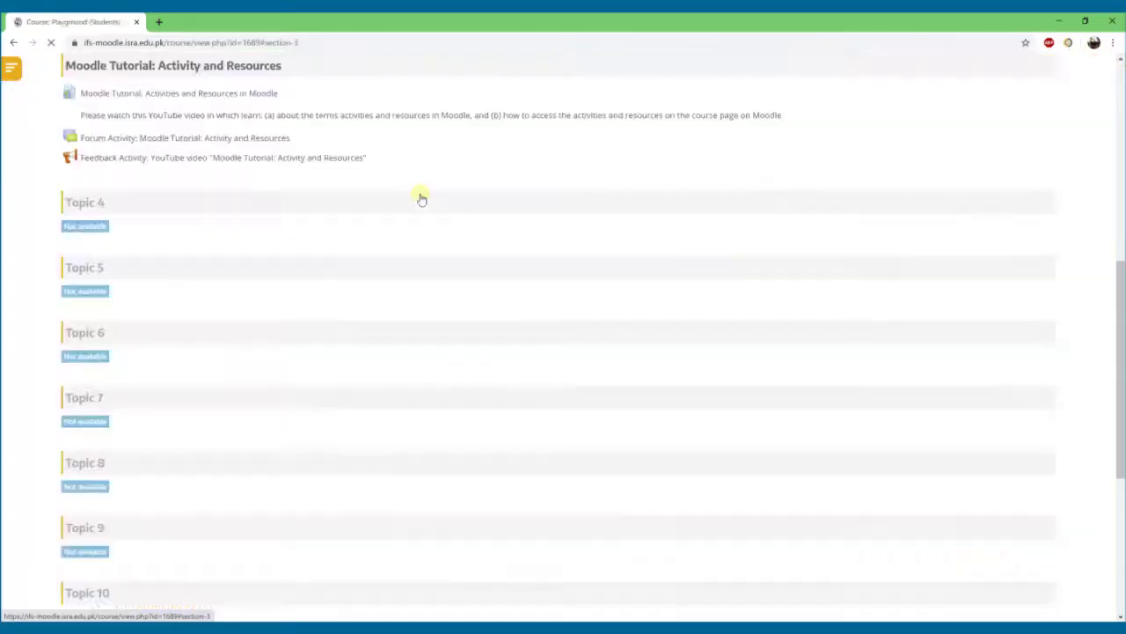
{"action": "scroll", "coordinate": [295, 245], "scroll_direction": "up", "scroll_amount": 2}
{"action": "scroll", "coordinate": [295, 245], "scroll_direction": "up", "scroll_amount": 1}
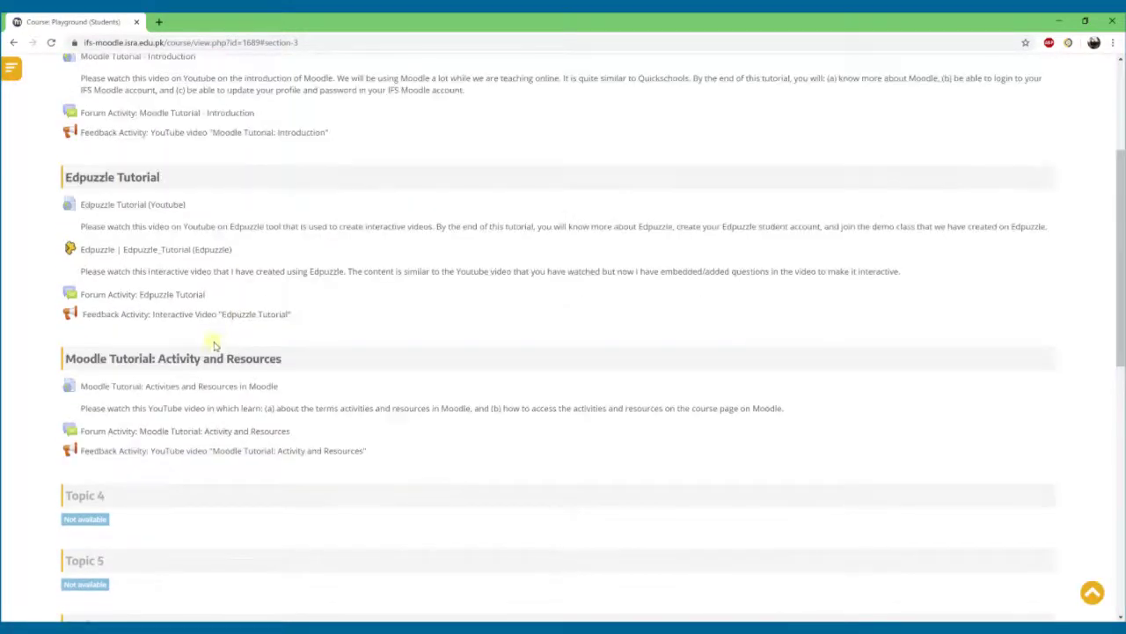
{"action": "left_click", "coordinate": [200, 430]}
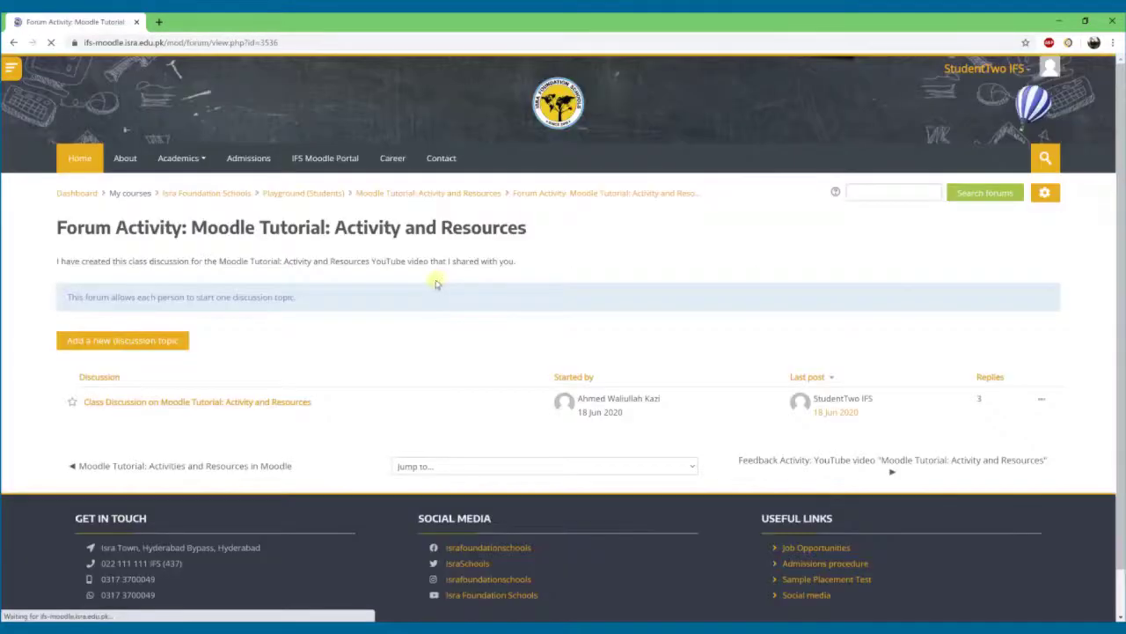
Step: Start a new discussion titled 'Moodle Activities' with a message asking about Forum activity options
{"action": "left_click", "coordinate": [117, 343]}
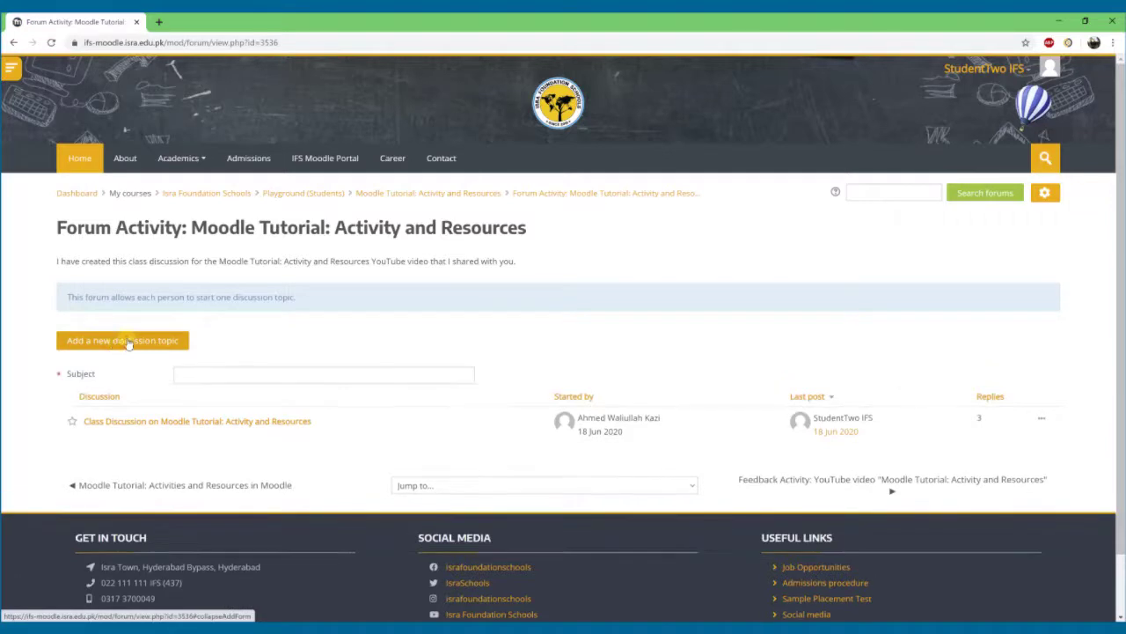
{"action": "left_click", "coordinate": [196, 375]}
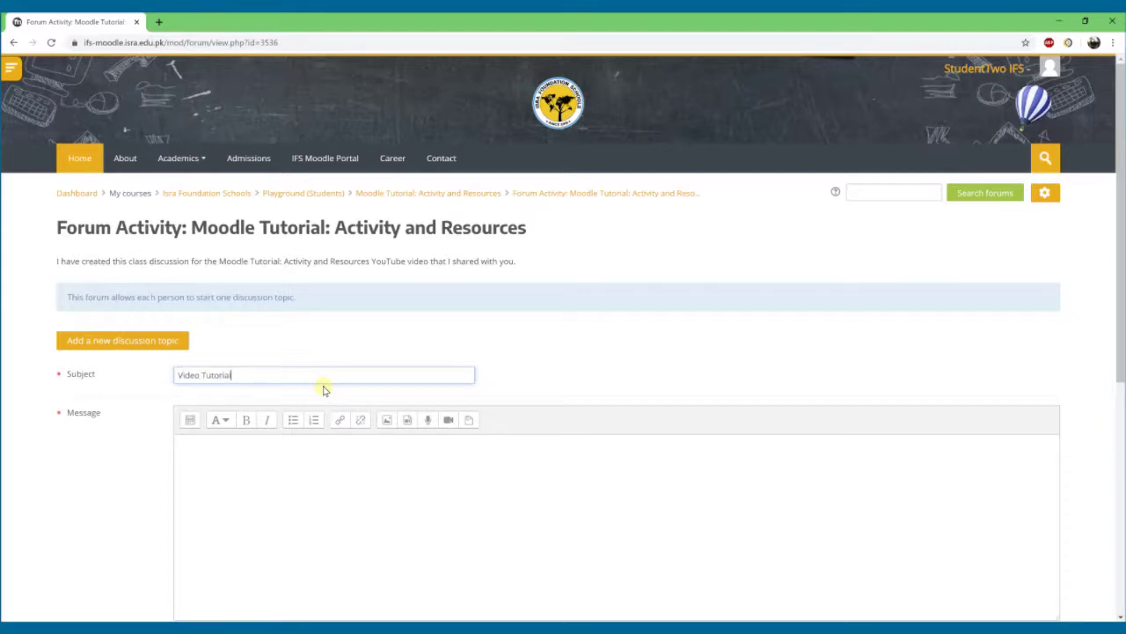
{"action": "key", "text": "ctrl+a"}
{"action": "key", "text": "BackSpace"}
{"action": "type", "text": "Moodle"}
{"action": "left_click", "coordinate": [247, 499]}
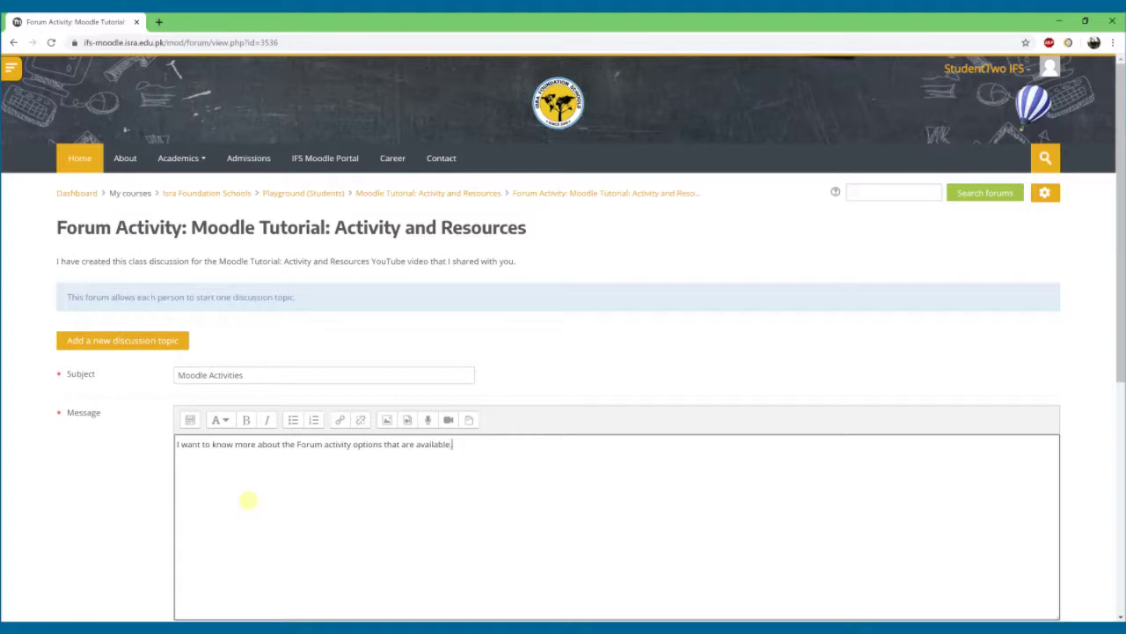
{"action": "scroll", "coordinate": [248, 499], "scroll_direction": "down", "scroll_amount": 1}
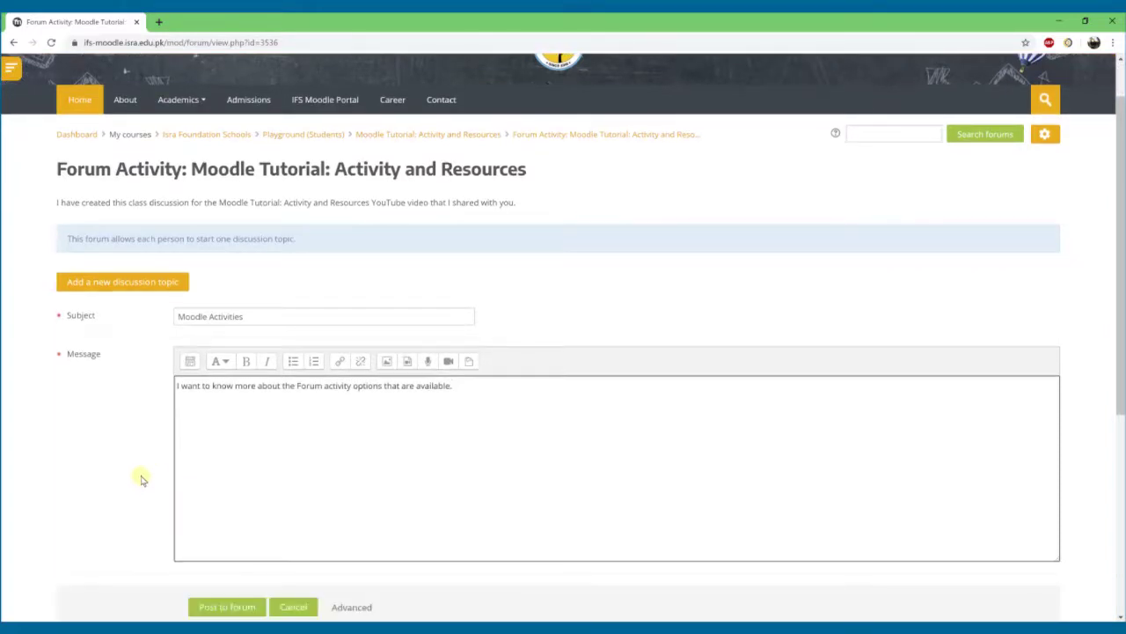
{"action": "scroll", "coordinate": [142, 484], "scroll_direction": "down", "scroll_amount": 1}
Step: Post the 'Moodle Activities' discussion to the forum
{"action": "left_click", "coordinate": [196, 547]}
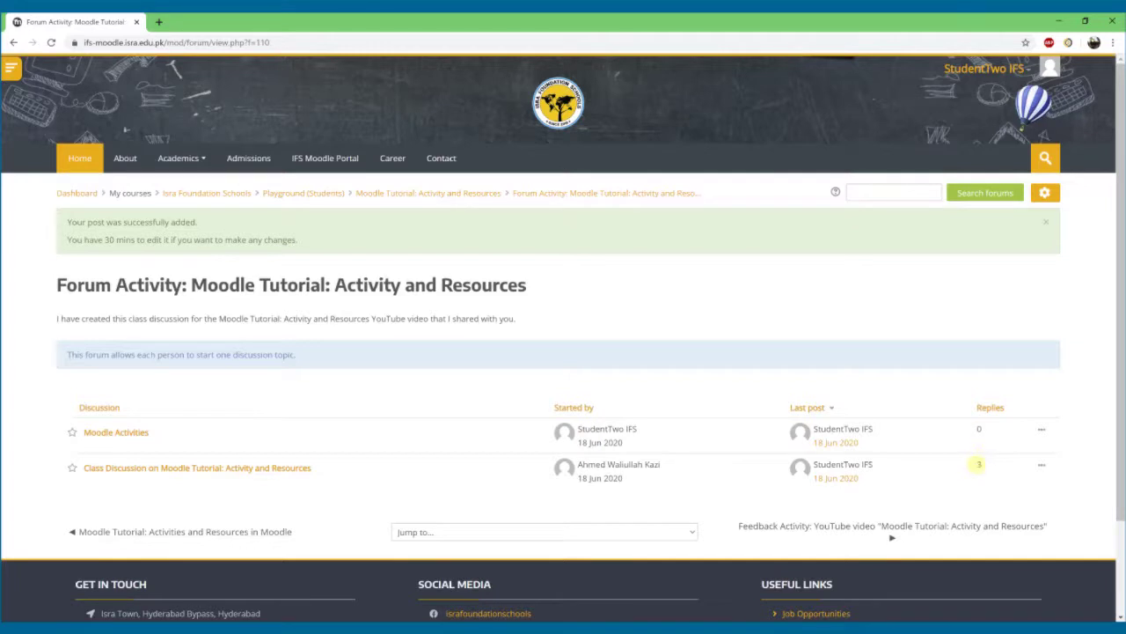
{"action": "left_click", "coordinate": [130, 435]}
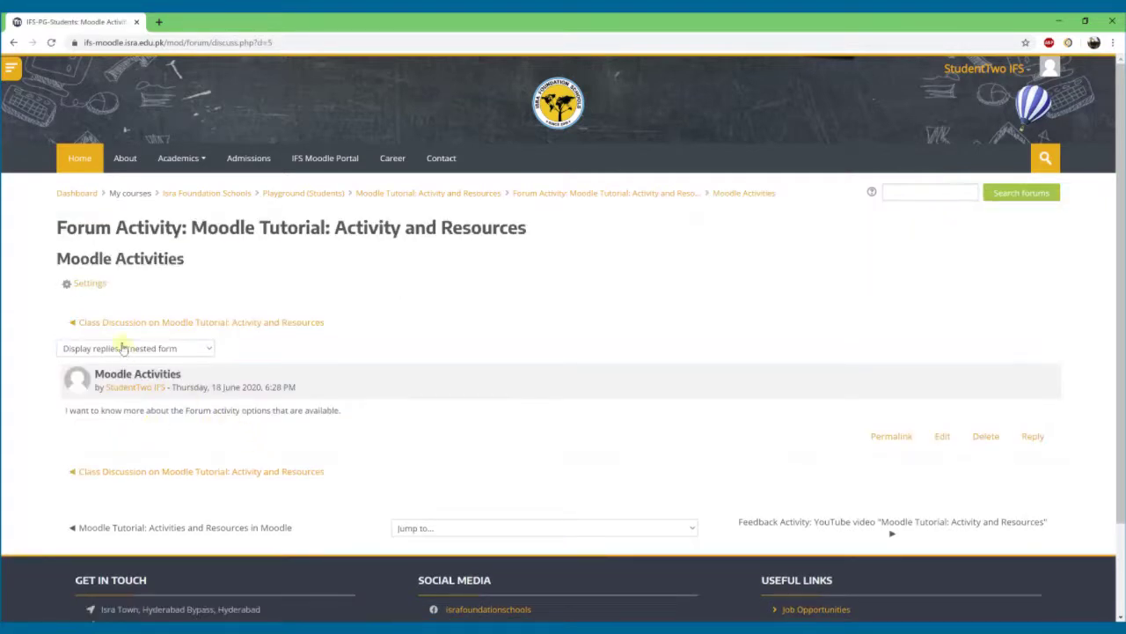
{"action": "left_click", "coordinate": [98, 323]}
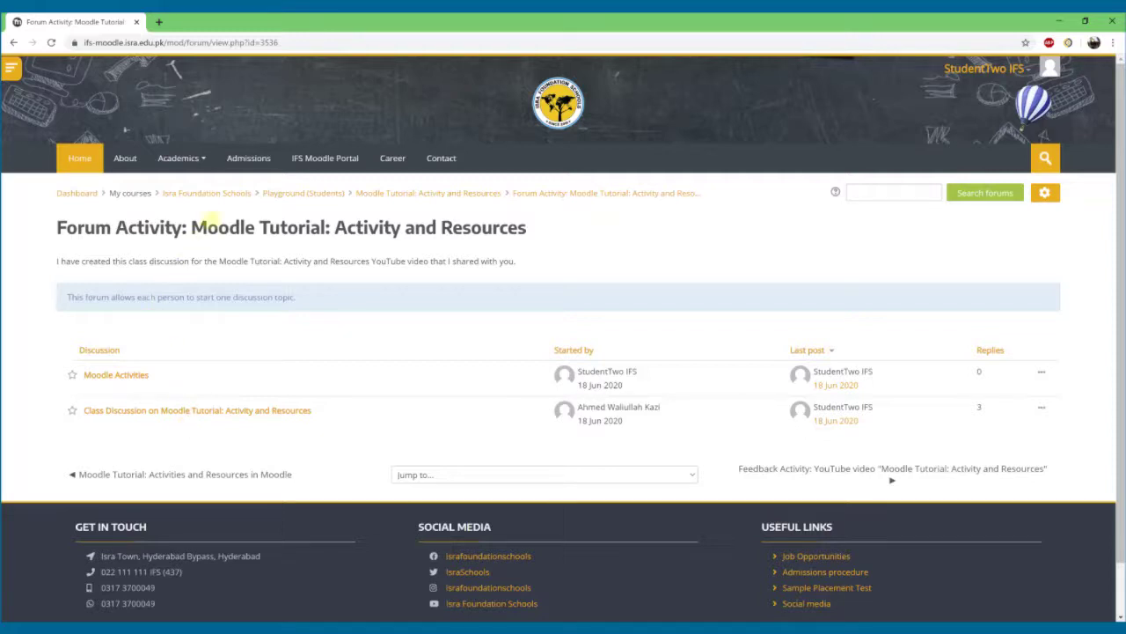
Step: Go back to Playground (Students) and open the Forum Activity: Moodle Tutorial - Introduction
{"action": "left_click", "coordinate": [291, 197]}
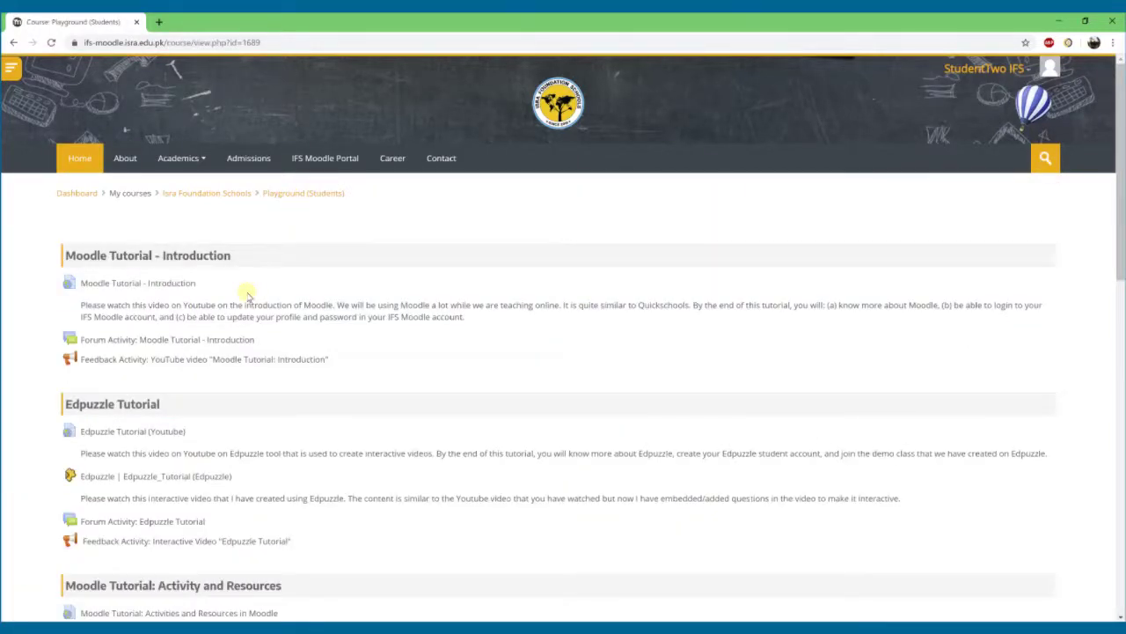
{"action": "left_click", "coordinate": [187, 341]}
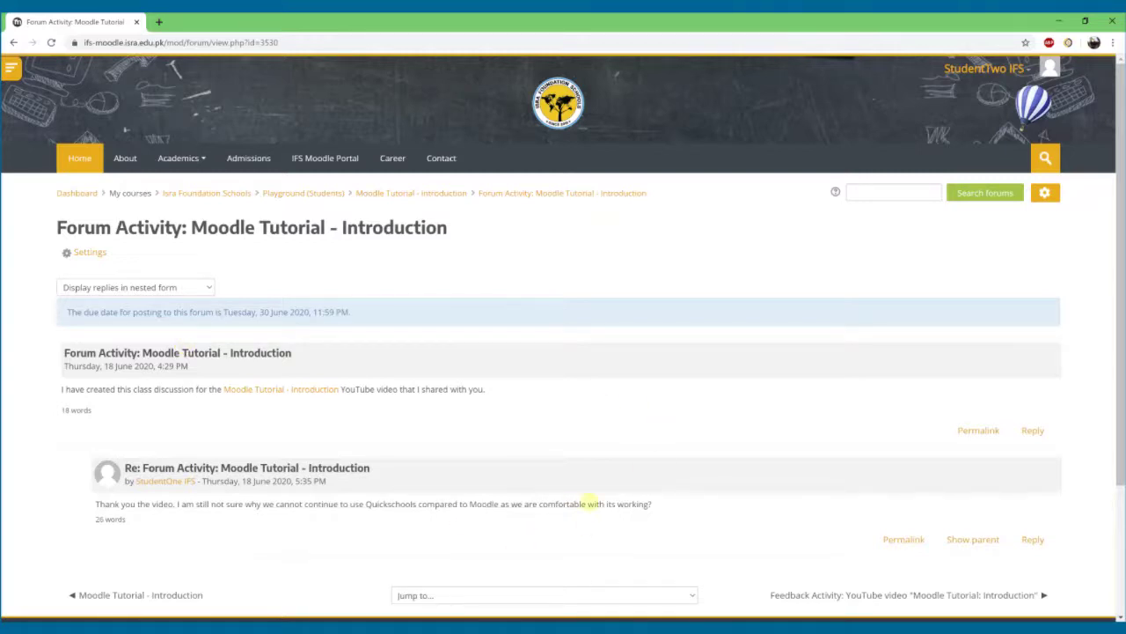
Step: Reply to the Quickschools question with 'I think Moodle is better than Quickschools.'
{"action": "left_click", "coordinate": [1032, 539]}
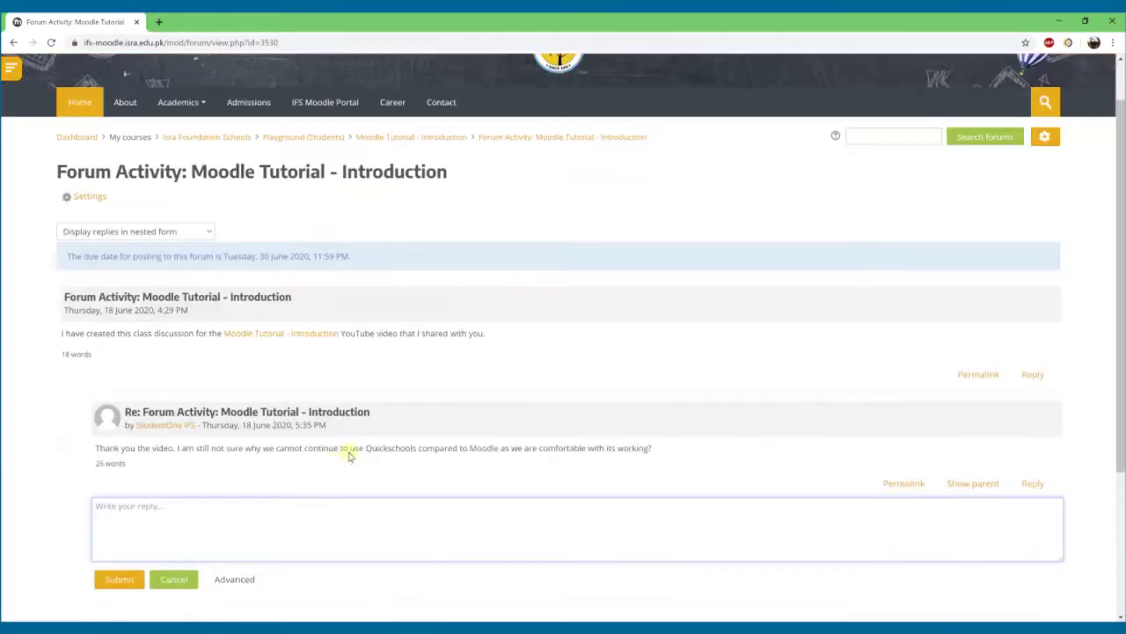
{"action": "type", "text": "I think"}
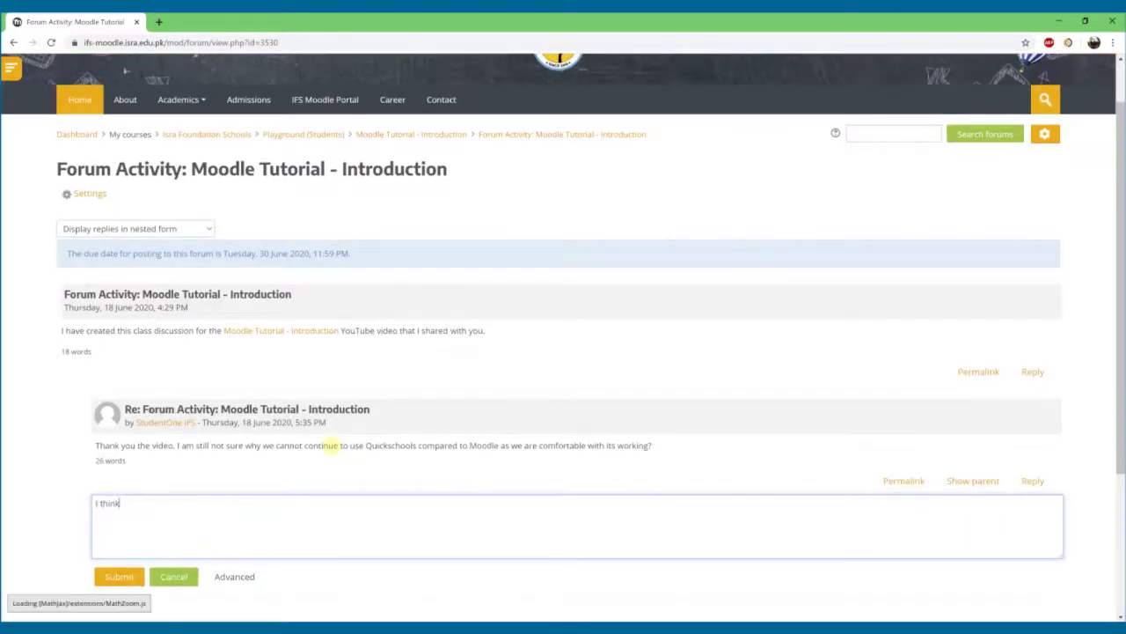
{"action": "type", "text": " Moodle is b"}
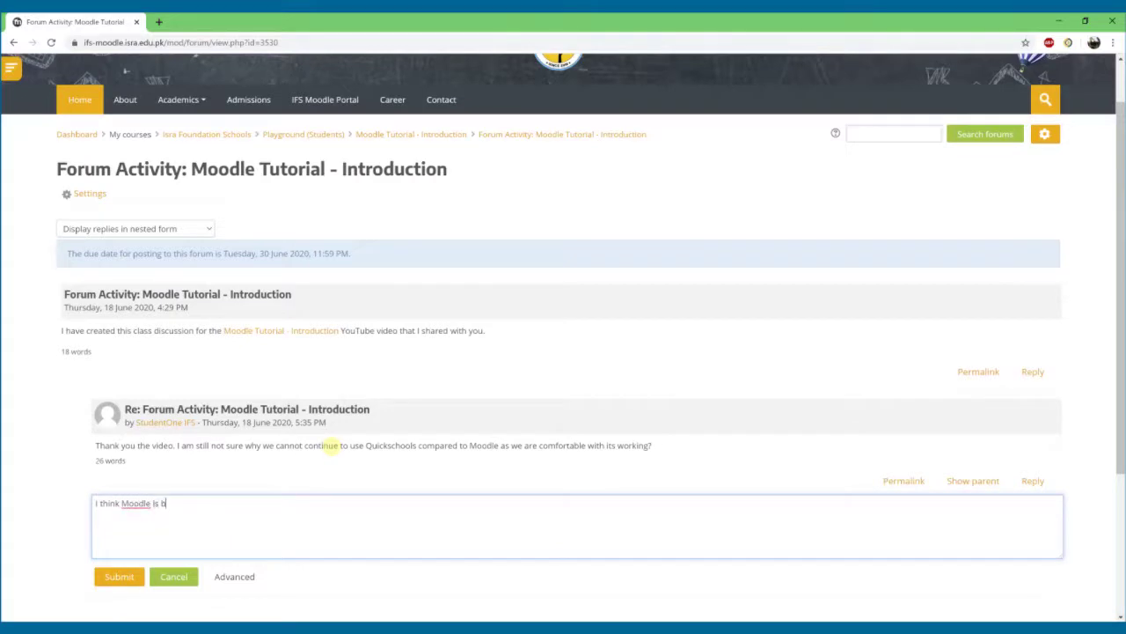
{"action": "type", "text": "etter than Quickschools."}
Step: Complete the Quickschools reply in the full form with advanced editor buttons, and post it
{"action": "left_click", "coordinate": [234, 576]}
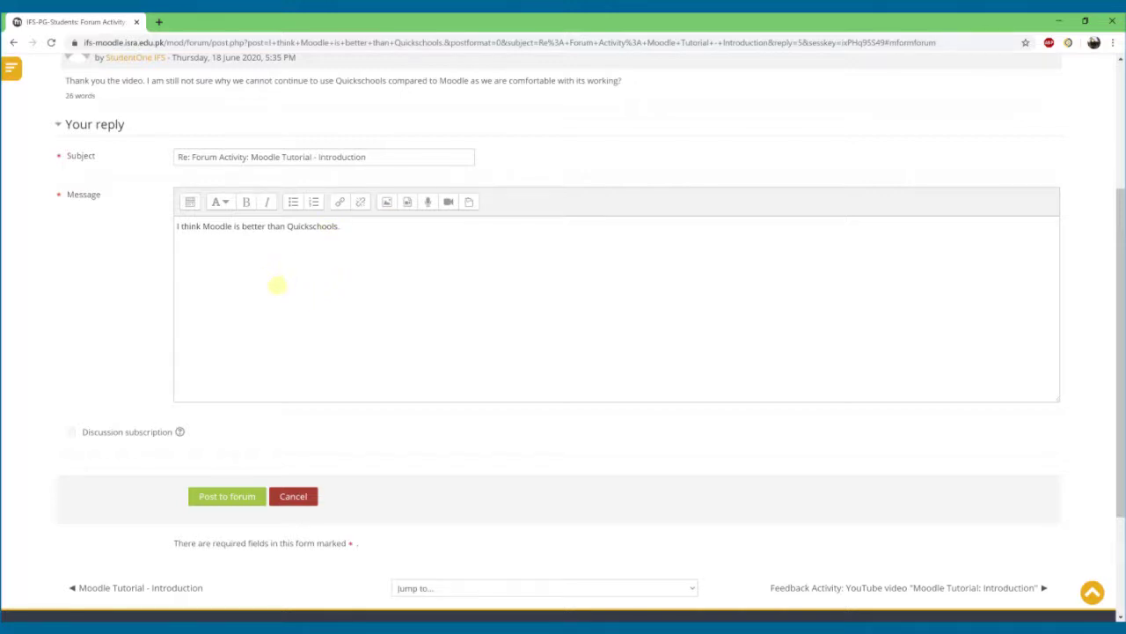
{"action": "scroll", "coordinate": [278, 284], "scroll_direction": "up", "scroll_amount": 2}
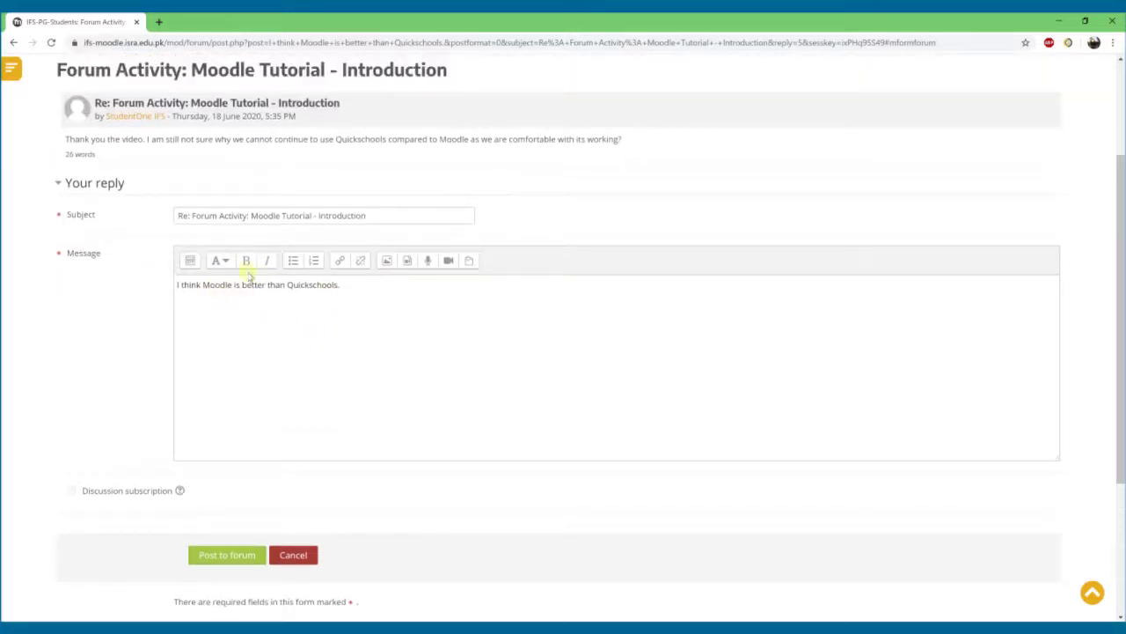
{"action": "key", "text": "BackSpace"}
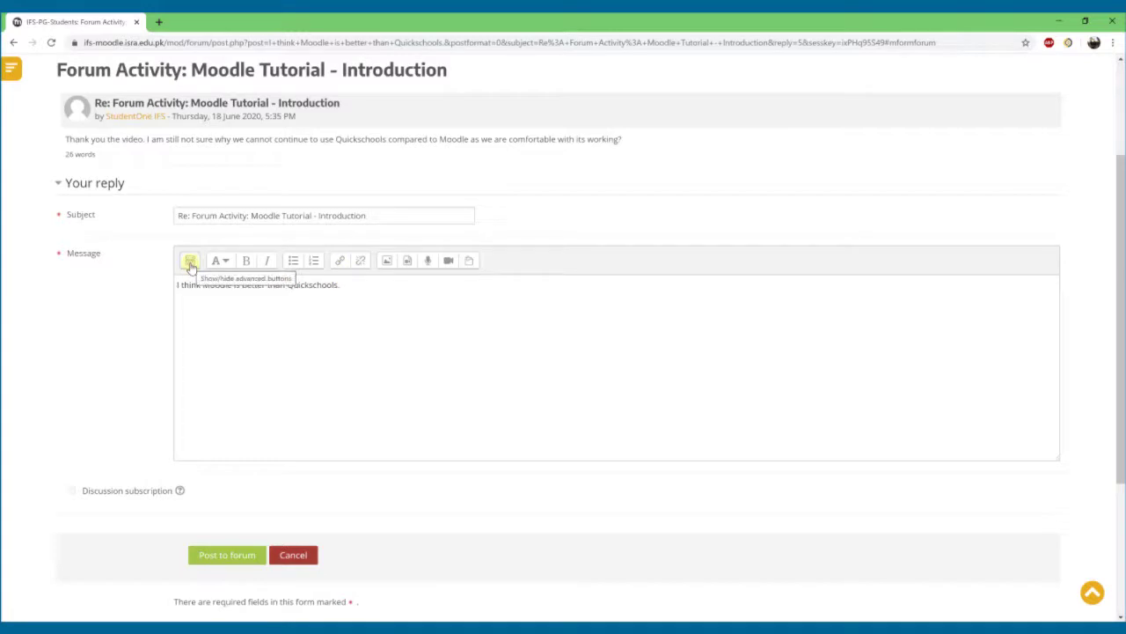
{"action": "left_click", "coordinate": [190, 263]}
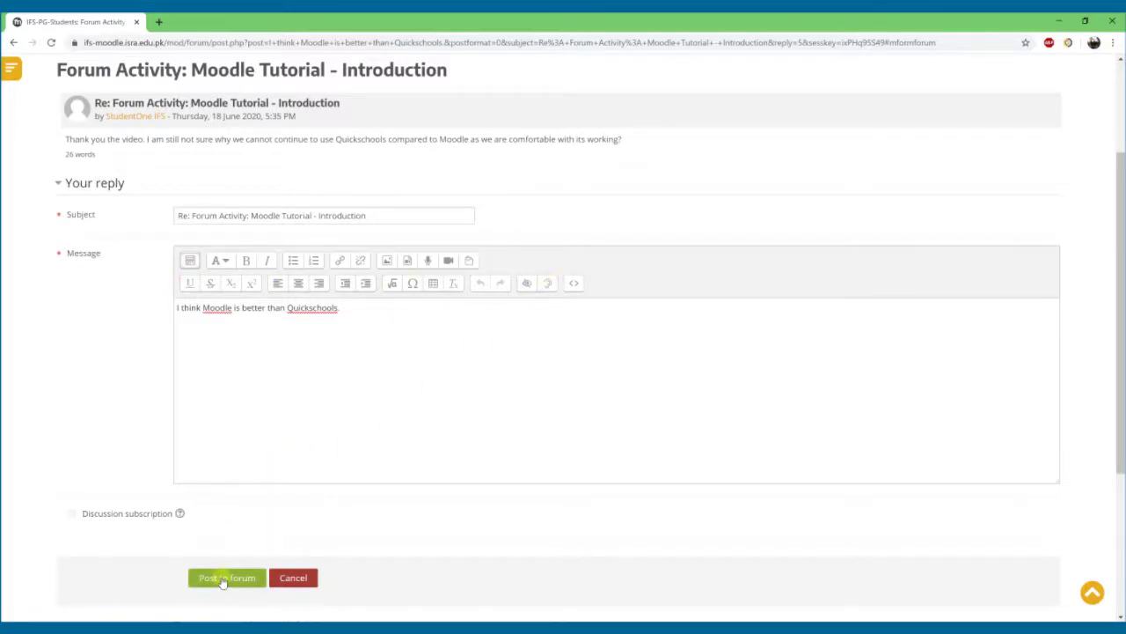
{"action": "left_click", "coordinate": [225, 580]}
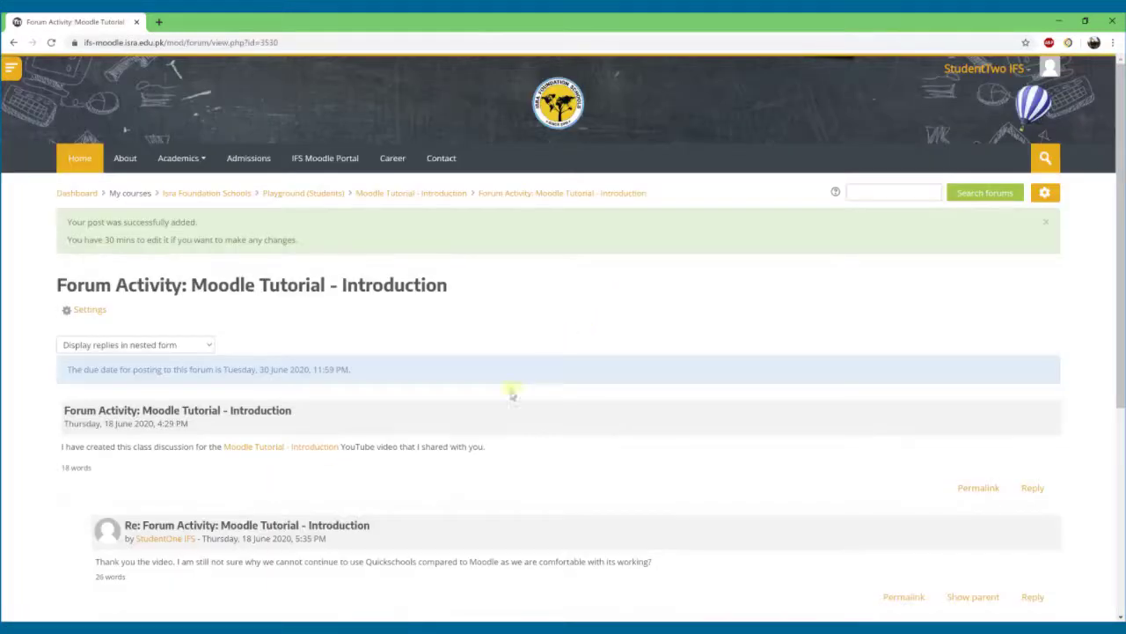
{"action": "scroll", "coordinate": [511, 390], "scroll_direction": "down", "scroll_amount": 2}
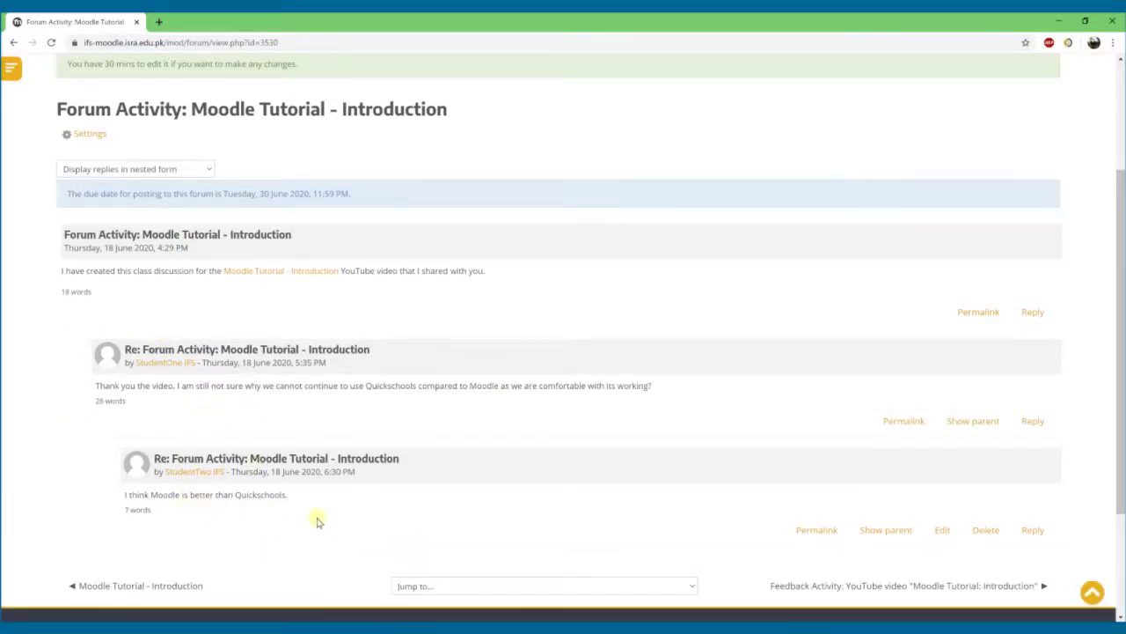
{"action": "scroll", "coordinate": [305, 492], "scroll_direction": "up", "scroll_amount": 1}
{"action": "scroll", "coordinate": [305, 497], "scroll_direction": "up", "scroll_amount": 3}
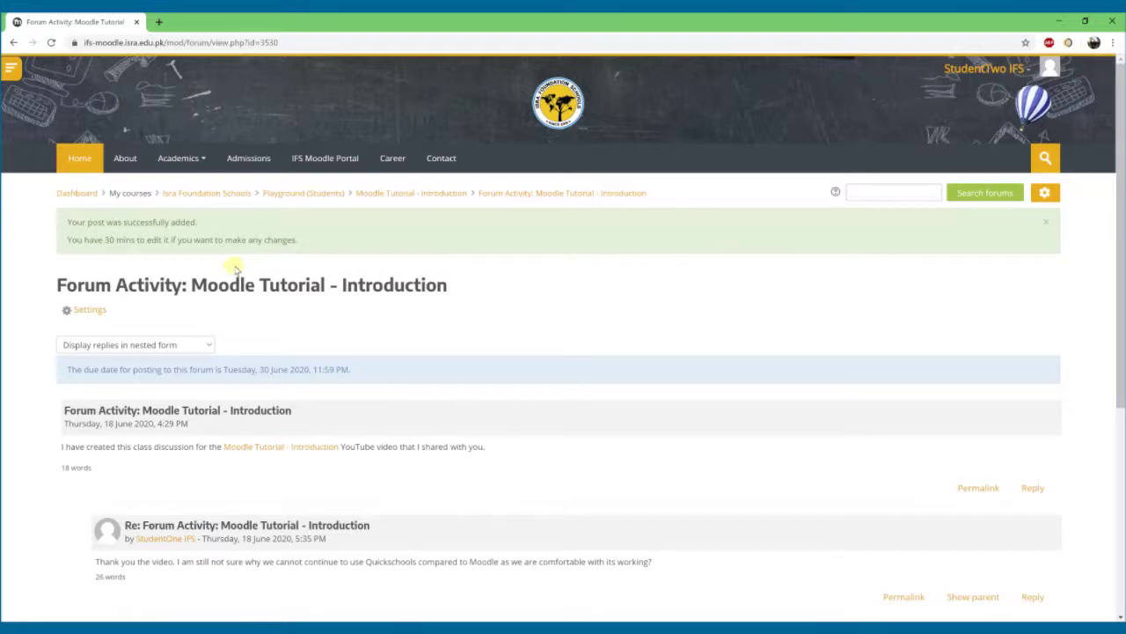
{"action": "scroll", "coordinate": [236, 268], "scroll_direction": "down", "scroll_amount": 1}
{"action": "scroll", "coordinate": [236, 269], "scroll_direction": "down", "scroll_amount": 3}
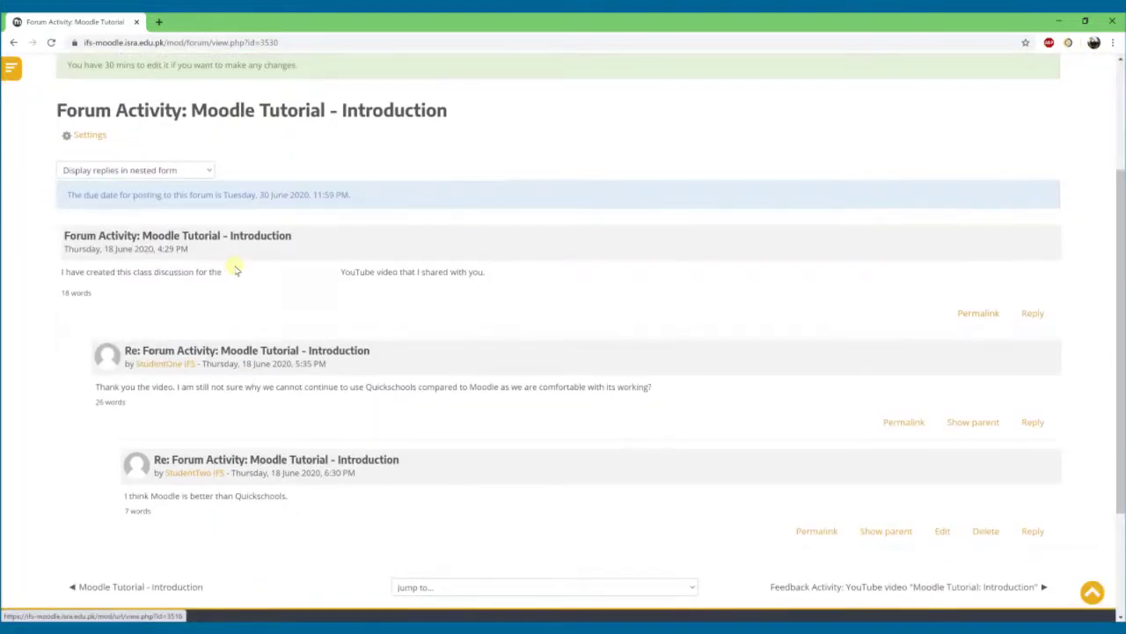
{"action": "scroll", "coordinate": [236, 268], "scroll_direction": "up", "scroll_amount": 2}
{"action": "scroll", "coordinate": [236, 269], "scroll_direction": "up", "scroll_amount": 1}
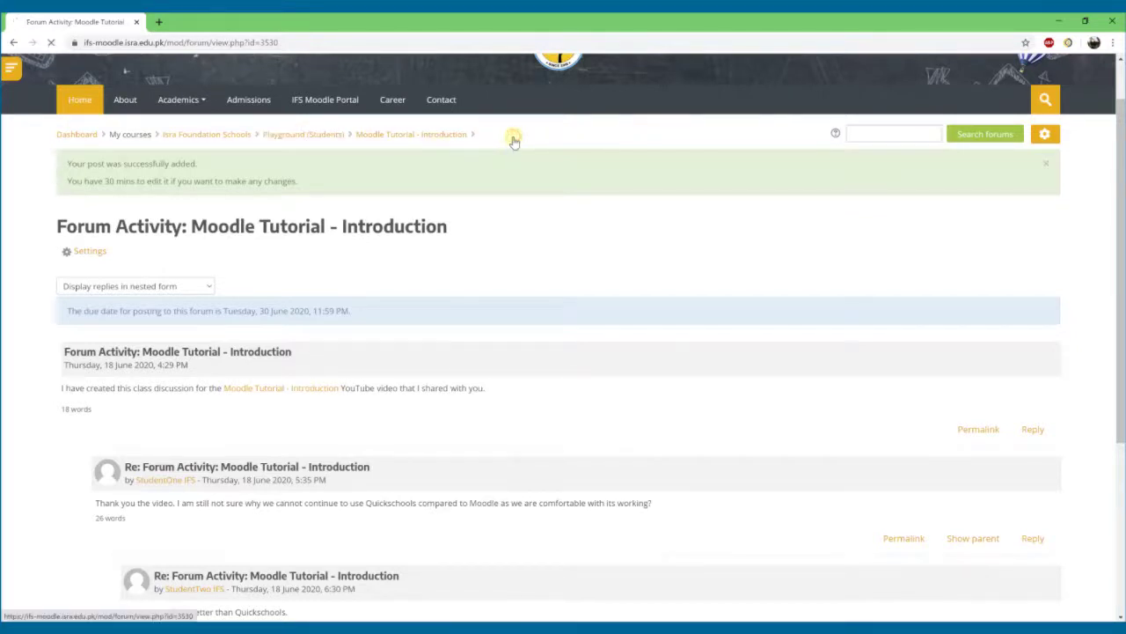
{"action": "scroll", "coordinate": [348, 276], "scroll_direction": "up", "scroll_amount": 2}
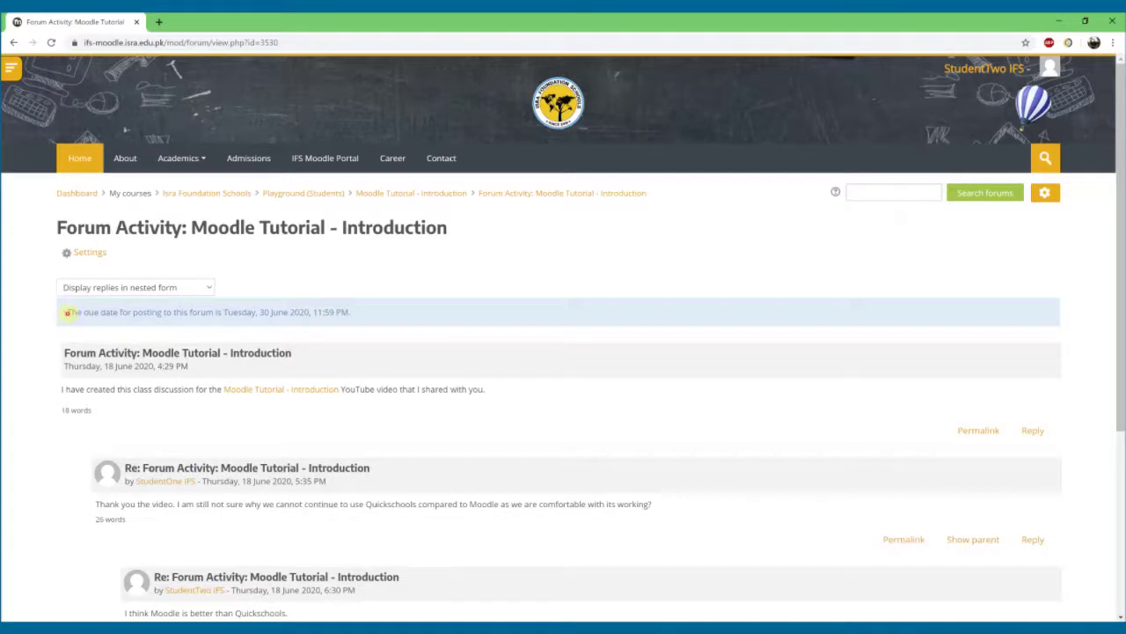
{"action": "left_click_drag", "start_coordinate": [67, 312], "coordinate": [369, 313]}
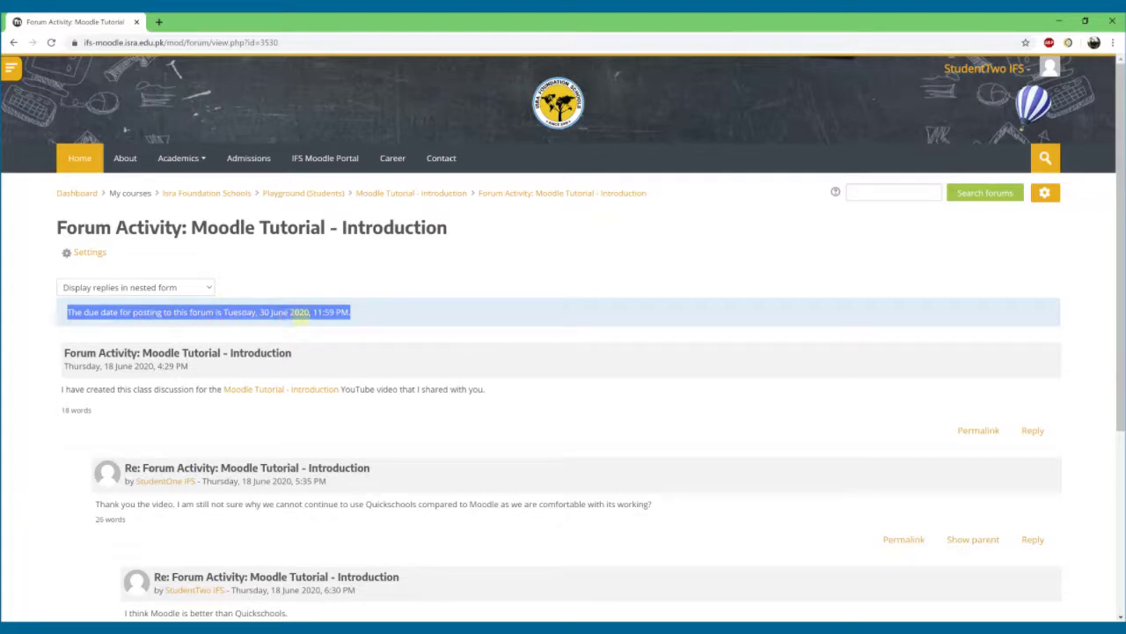
{"action": "left_click", "coordinate": [365, 318]}
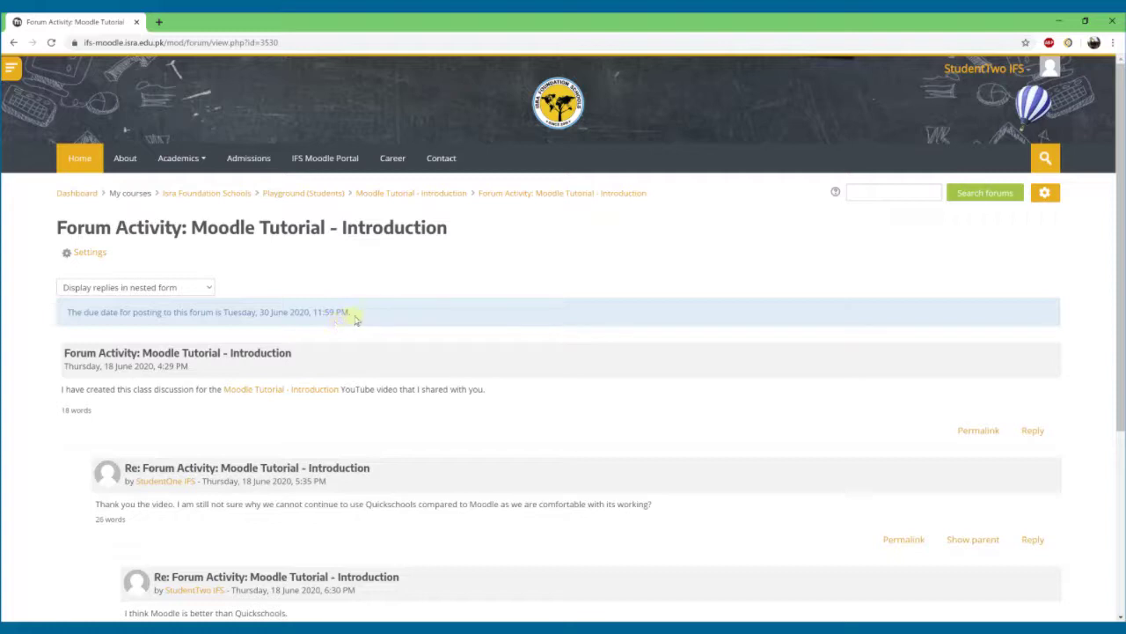
{"action": "left_click_drag", "start_coordinate": [354, 315], "coordinate": [67, 303]}
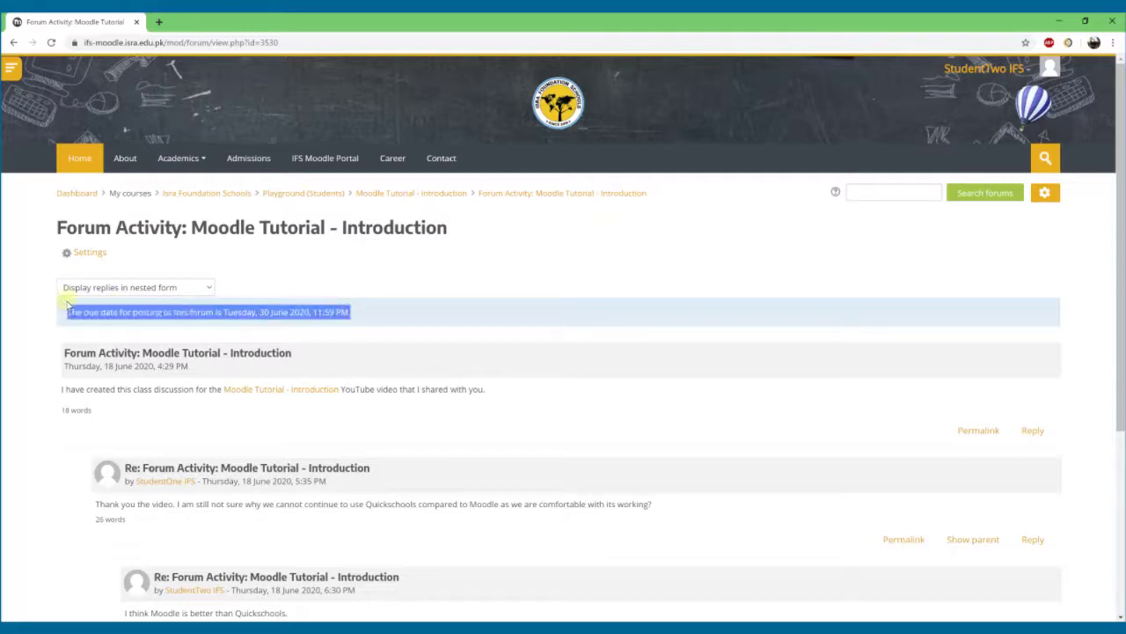
{"action": "left_click", "coordinate": [341, 311]}
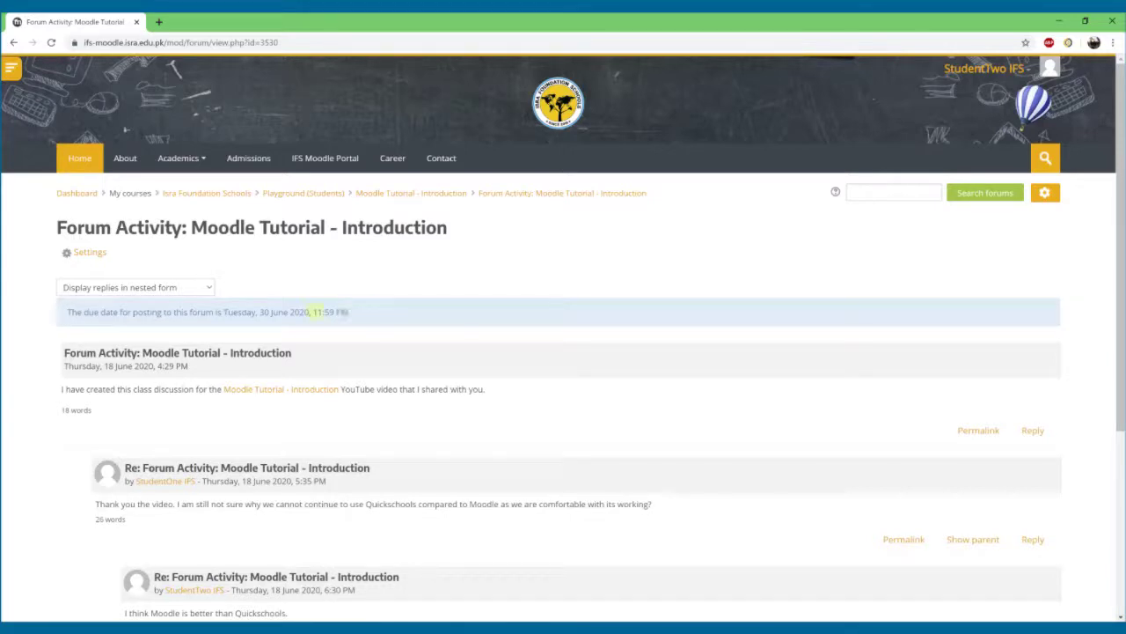
Step: Try flat oldest, flat newest, threaded and nested reply displays, ending on nested, then reload
{"action": "left_click", "coordinate": [207, 288]}
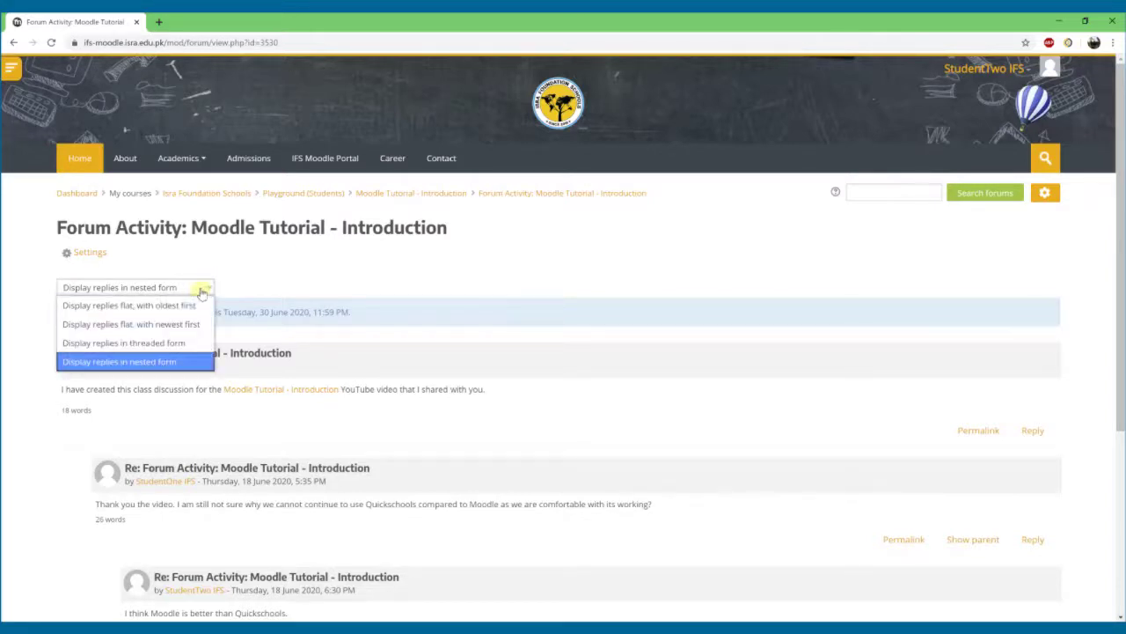
{"action": "left_click", "coordinate": [184, 305]}
{"action": "left_click", "coordinate": [211, 287]}
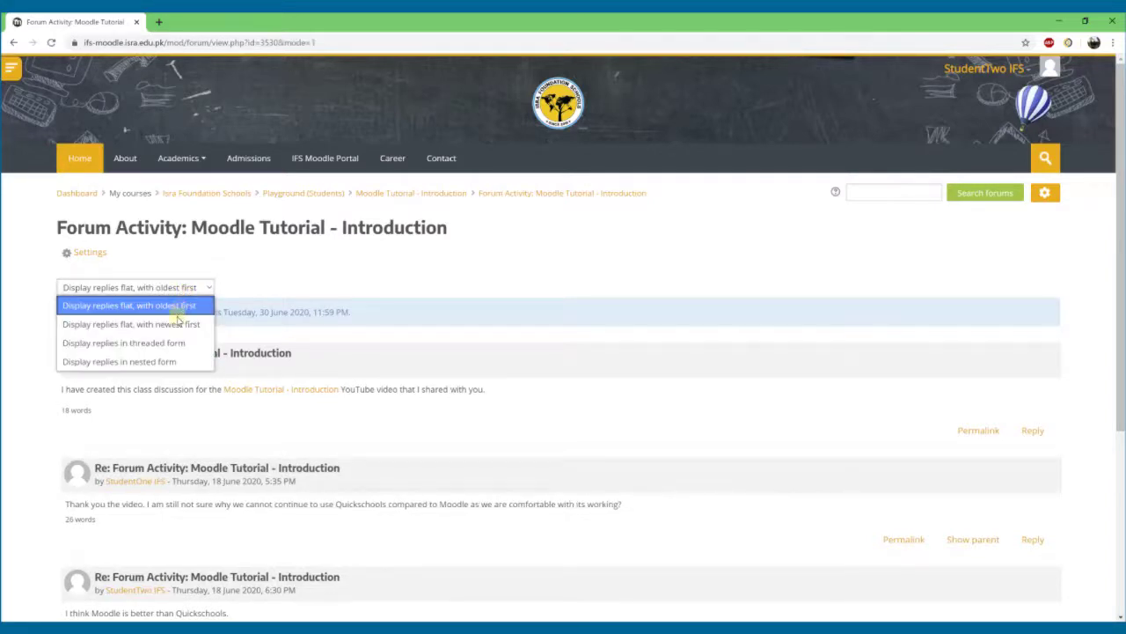
{"action": "left_click", "coordinate": [187, 305]}
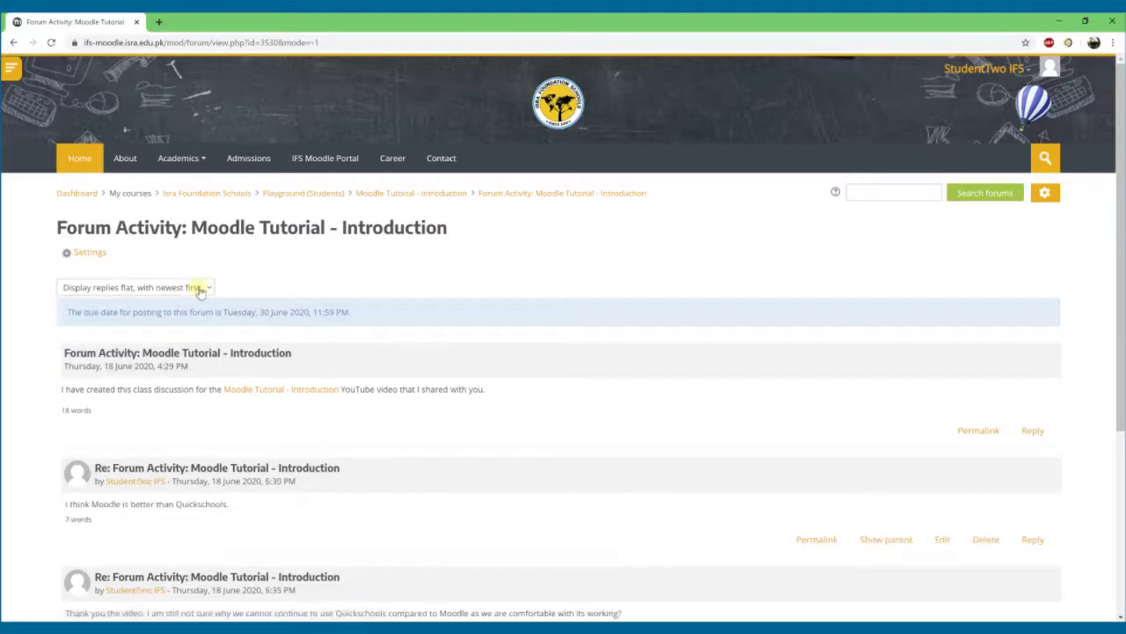
{"action": "left_click", "coordinate": [201, 288]}
{"action": "left_click", "coordinate": [176, 343]}
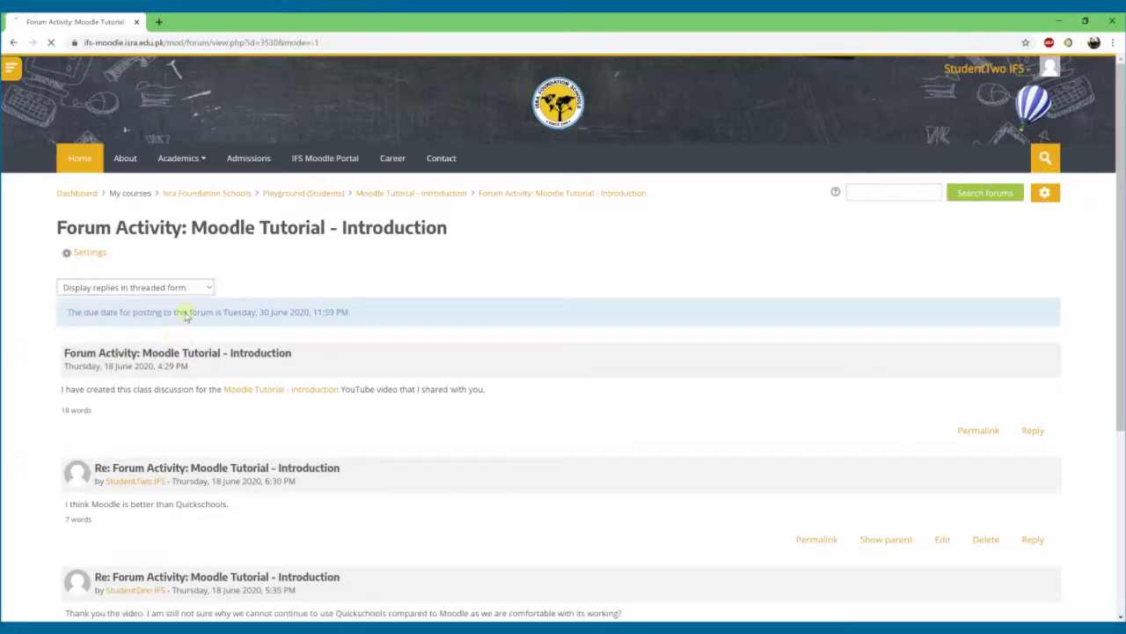
{"action": "left_click", "coordinate": [194, 292]}
{"action": "left_click", "coordinate": [173, 361]}
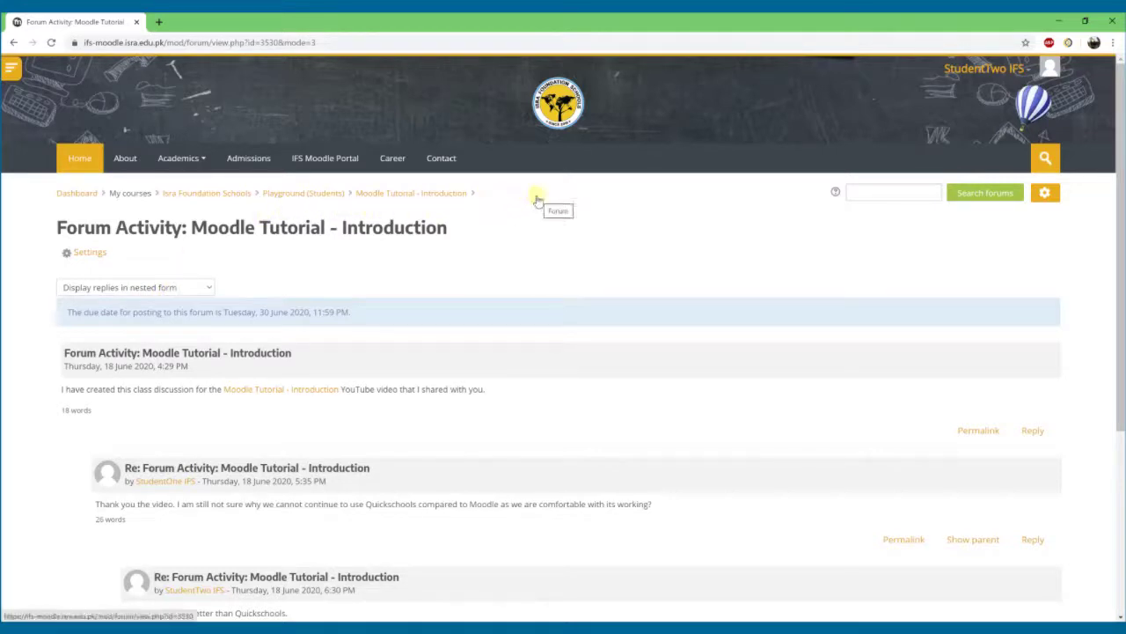
{"action": "left_click", "coordinate": [505, 196]}
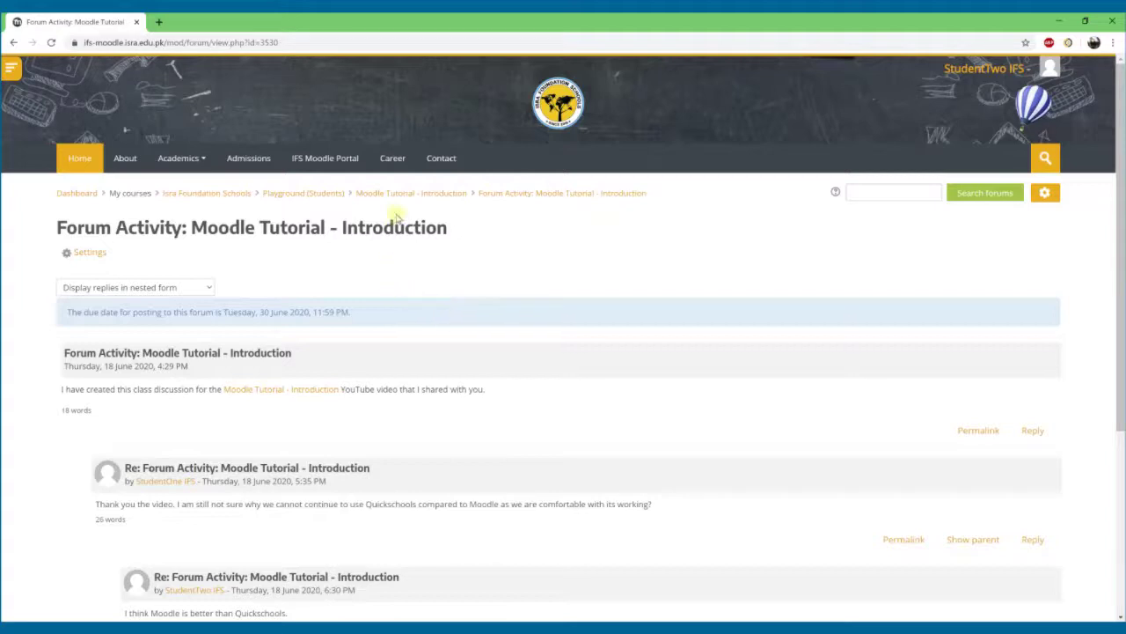
Step: Return to the Playground (Students) course page and scroll down through its sections
{"action": "left_click", "coordinate": [310, 194]}
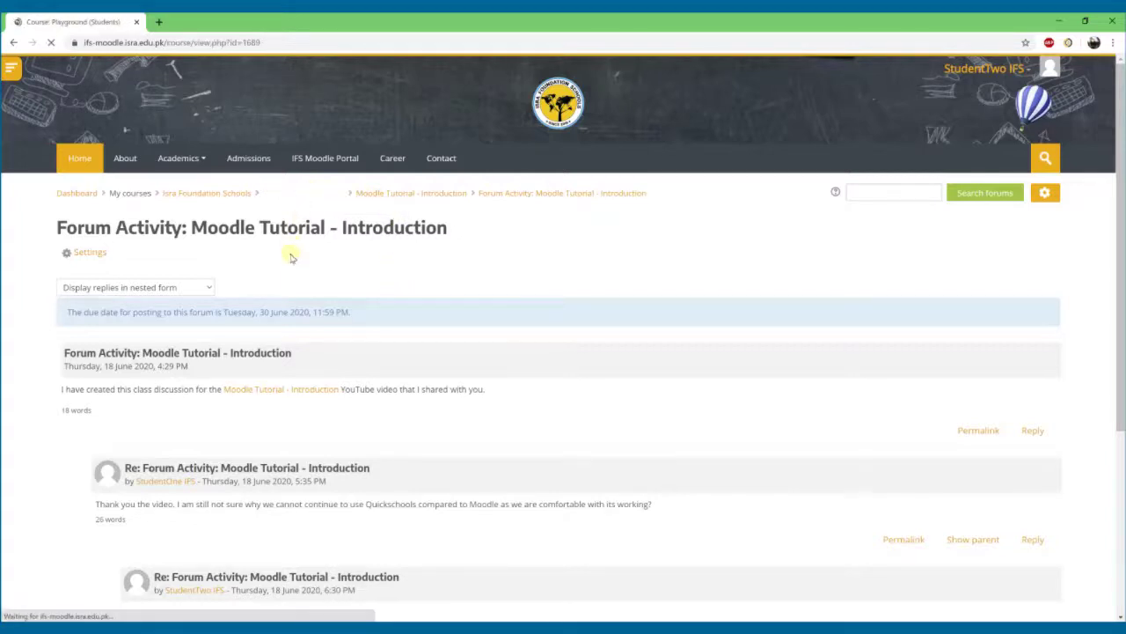
{"action": "scroll", "coordinate": [292, 282], "scroll_direction": "down", "scroll_amount": 2}
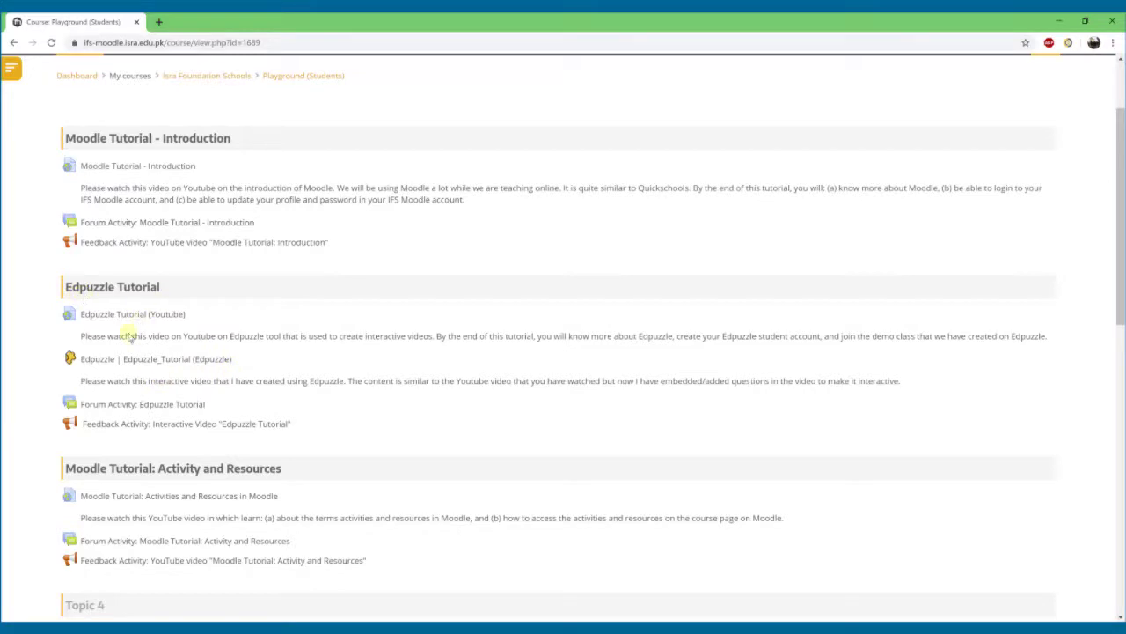
Step: Open the Forum Activity: Edpuzzle Tutorial to view its two class discussions
{"action": "left_click", "coordinate": [151, 405]}
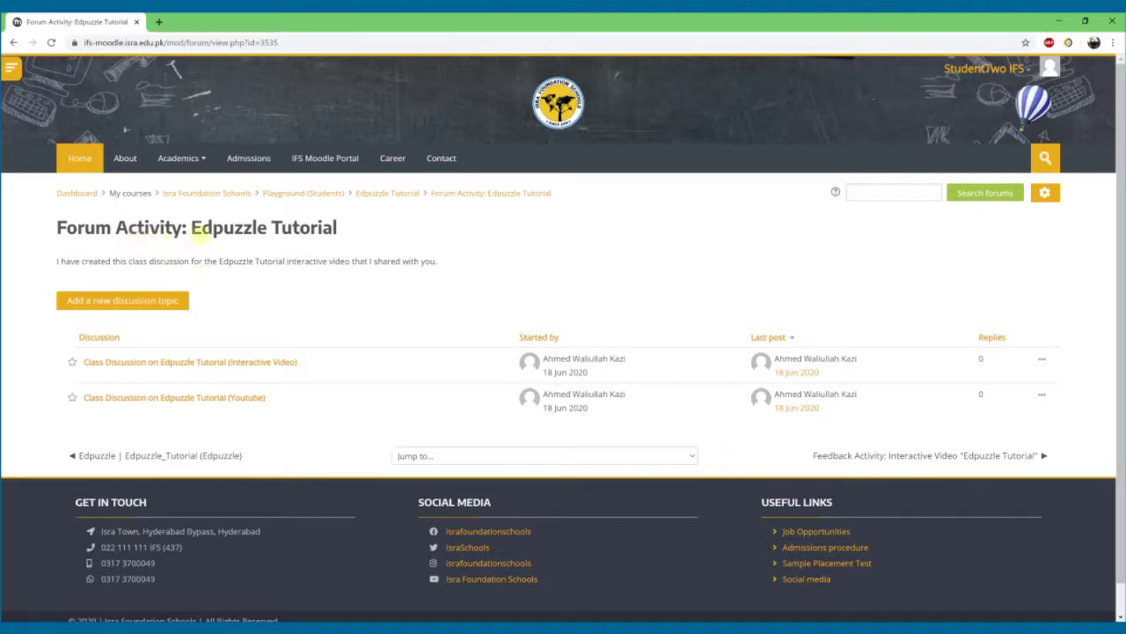
Step: Go back to Playground (Students) and browse the Introduction, Edpuzzle and Activity and Resources sections
{"action": "left_click", "coordinate": [316, 195]}
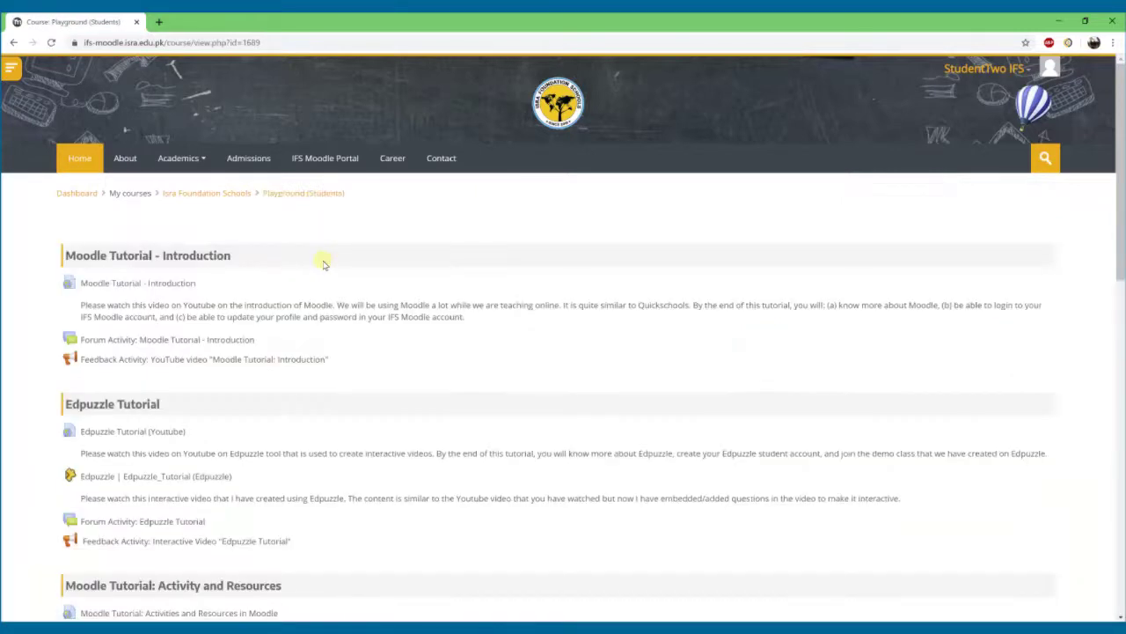
{"action": "scroll", "coordinate": [323, 264], "scroll_direction": "down", "scroll_amount": 1}
{"action": "scroll", "coordinate": [323, 264], "scroll_direction": "down", "scroll_amount": 1}
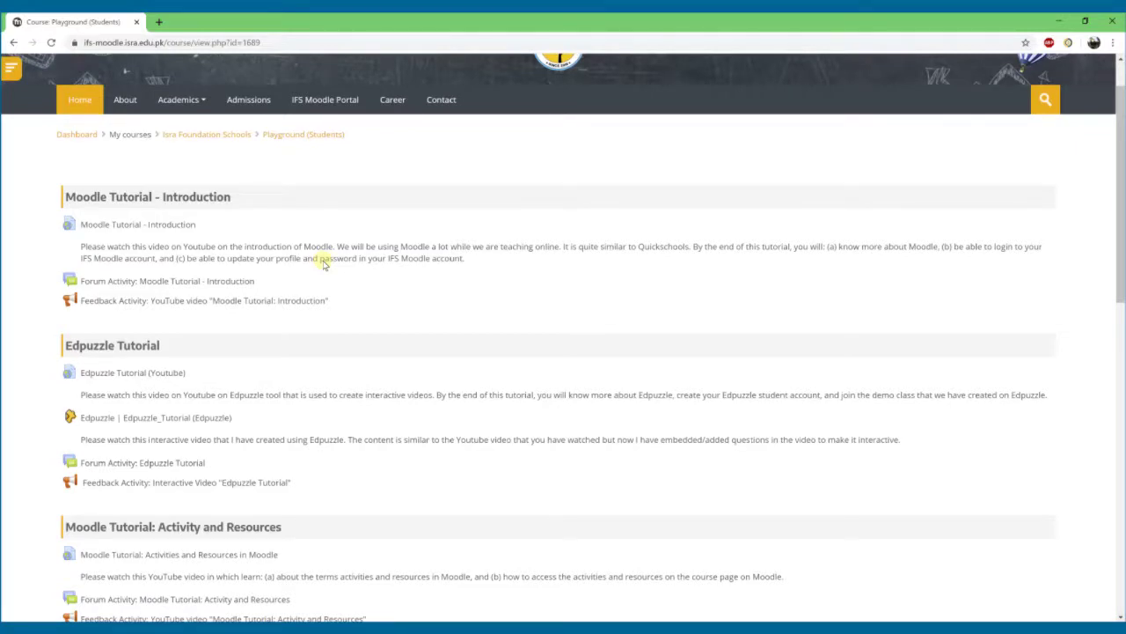
{"action": "scroll", "coordinate": [322, 264], "scroll_direction": "down", "scroll_amount": 1}
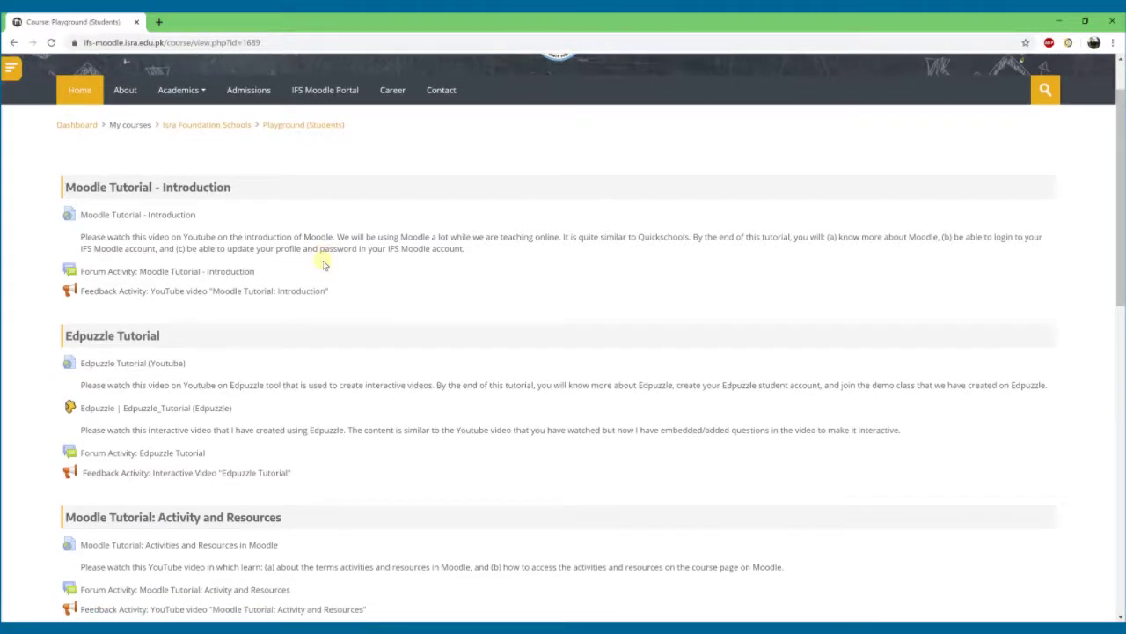
{"action": "scroll", "coordinate": [323, 264], "scroll_direction": "down", "scroll_amount": 1}
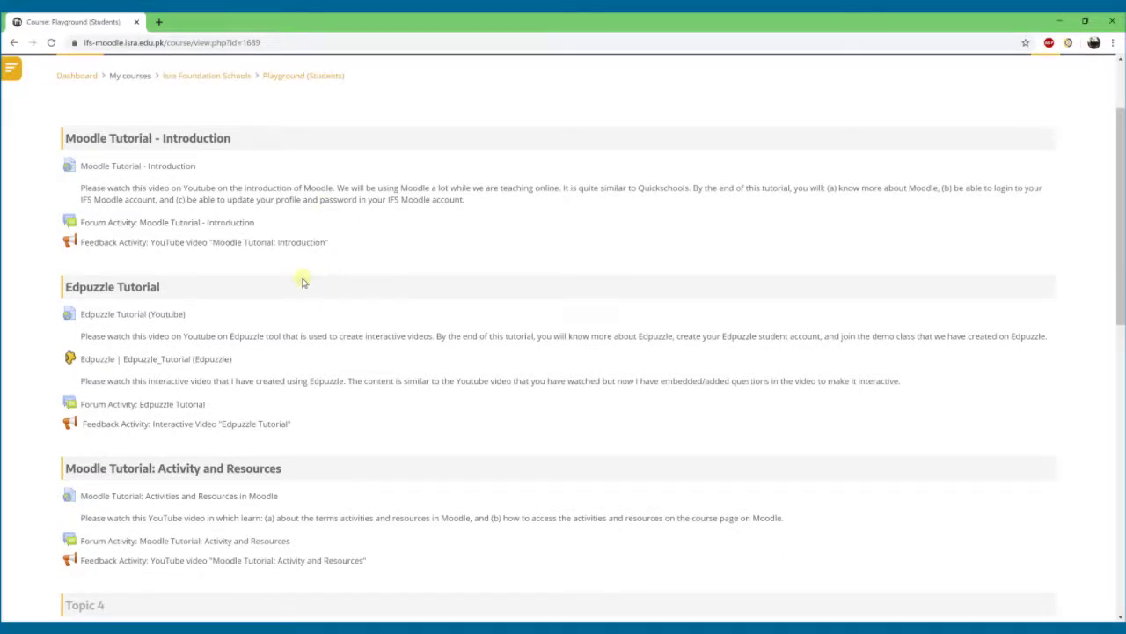
{"action": "scroll", "coordinate": [316, 280], "scroll_direction": "down", "scroll_amount": 1}
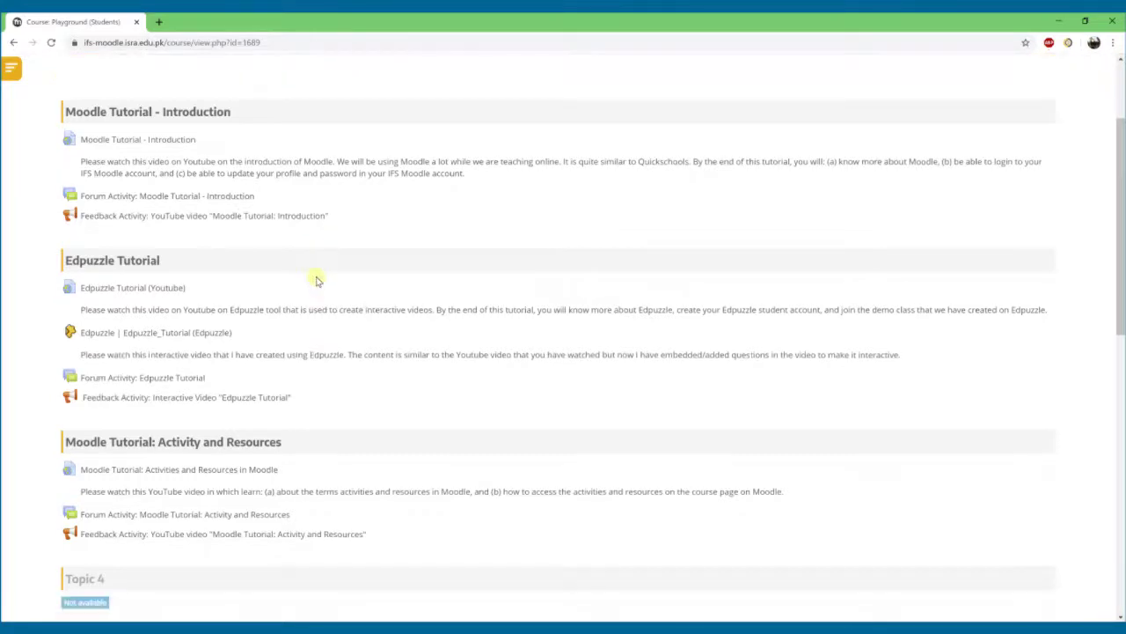
{"action": "scroll", "coordinate": [317, 279], "scroll_direction": "down", "scroll_amount": 1}
{"action": "scroll", "coordinate": [317, 280], "scroll_direction": "up", "scroll_amount": 2}
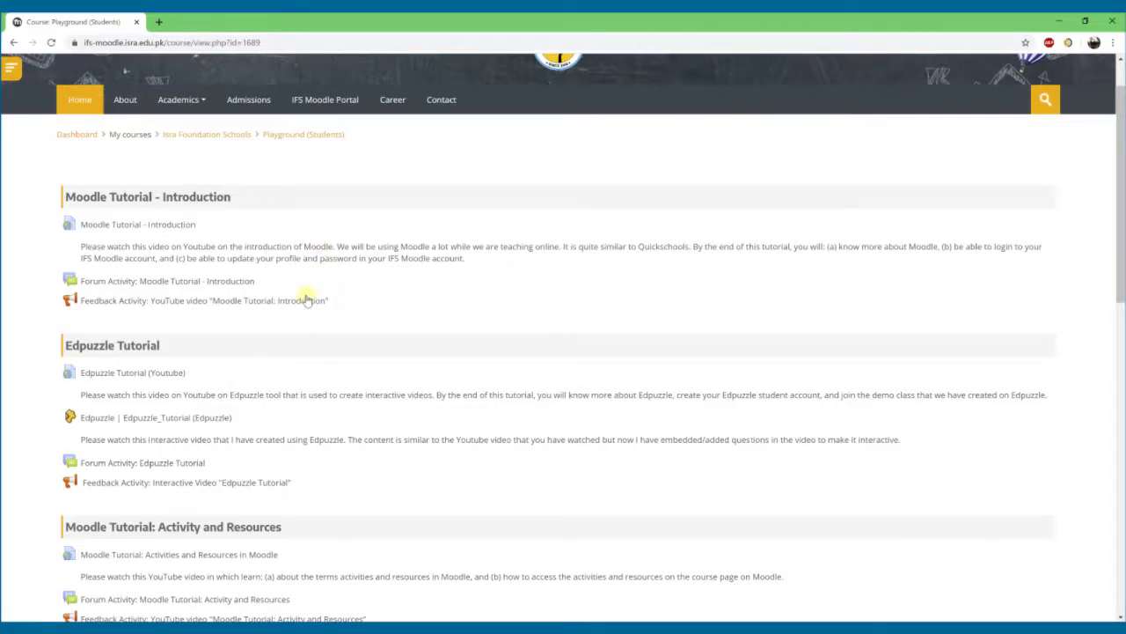
{"action": "scroll", "coordinate": [304, 300], "scroll_direction": "up", "scroll_amount": 1}
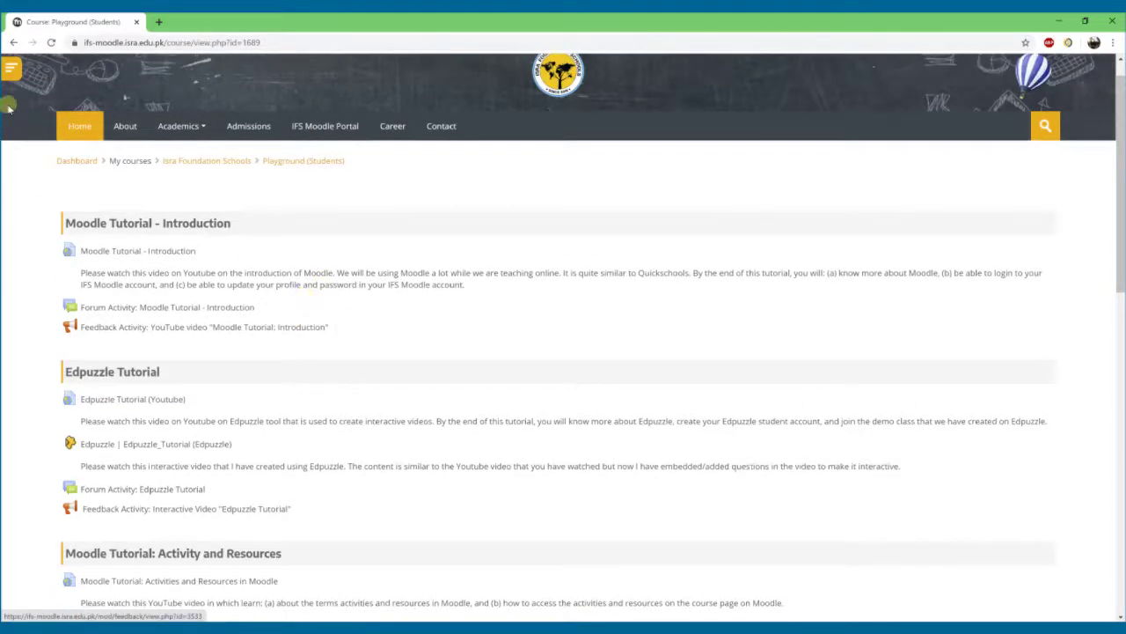
{"action": "scroll", "coordinate": [15, 75], "scroll_direction": "up", "scroll_amount": 1}
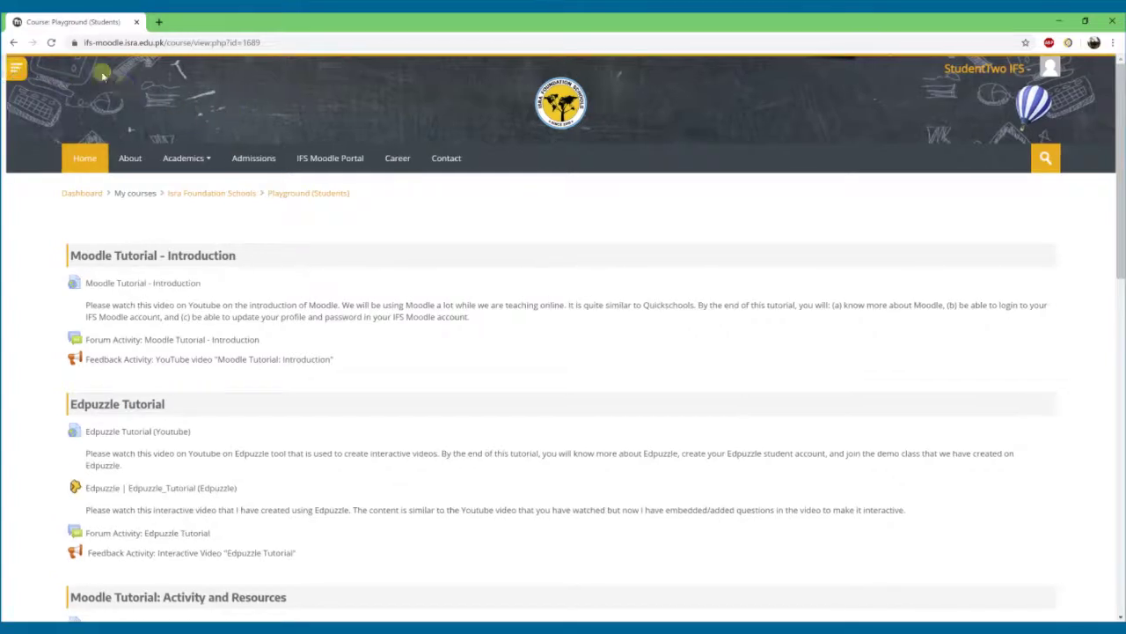
Step: Visit the Dashboard via the navigation drawer, then go on to the site home page
{"action": "left_click", "coordinate": [14, 70]}
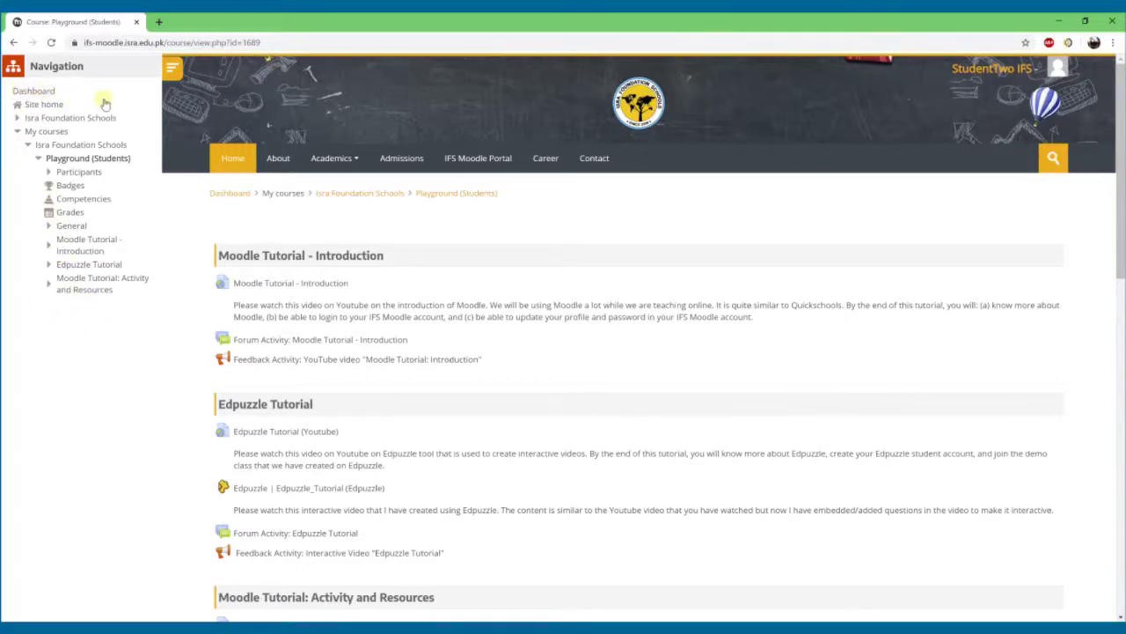
{"action": "left_click", "coordinate": [32, 92]}
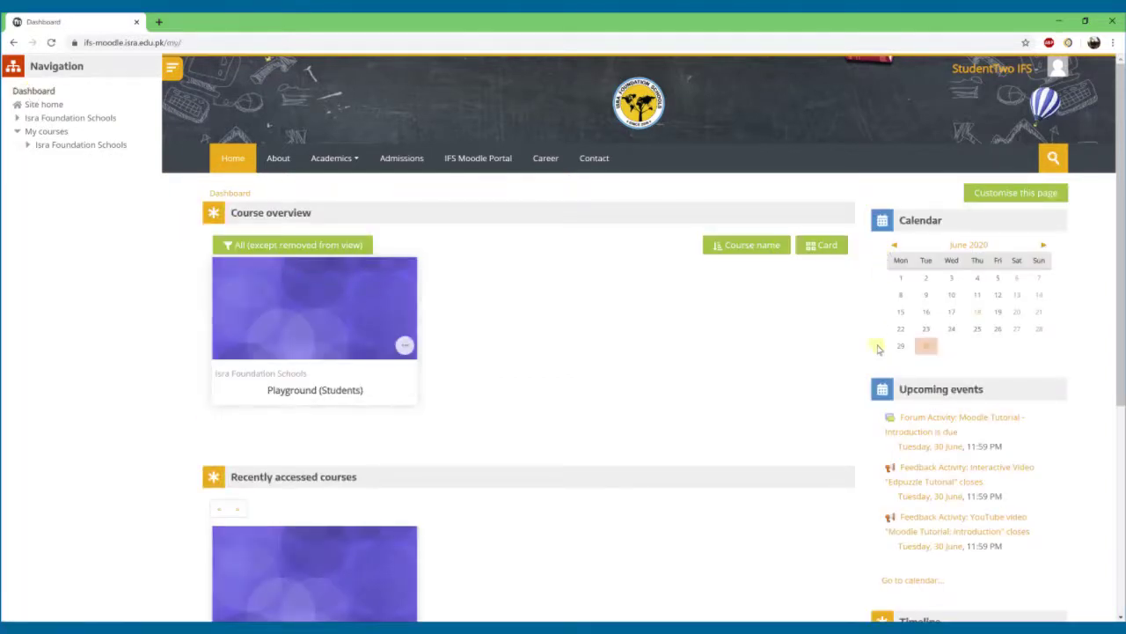
{"action": "scroll", "coordinate": [516, 302], "scroll_direction": "down", "scroll_amount": 2}
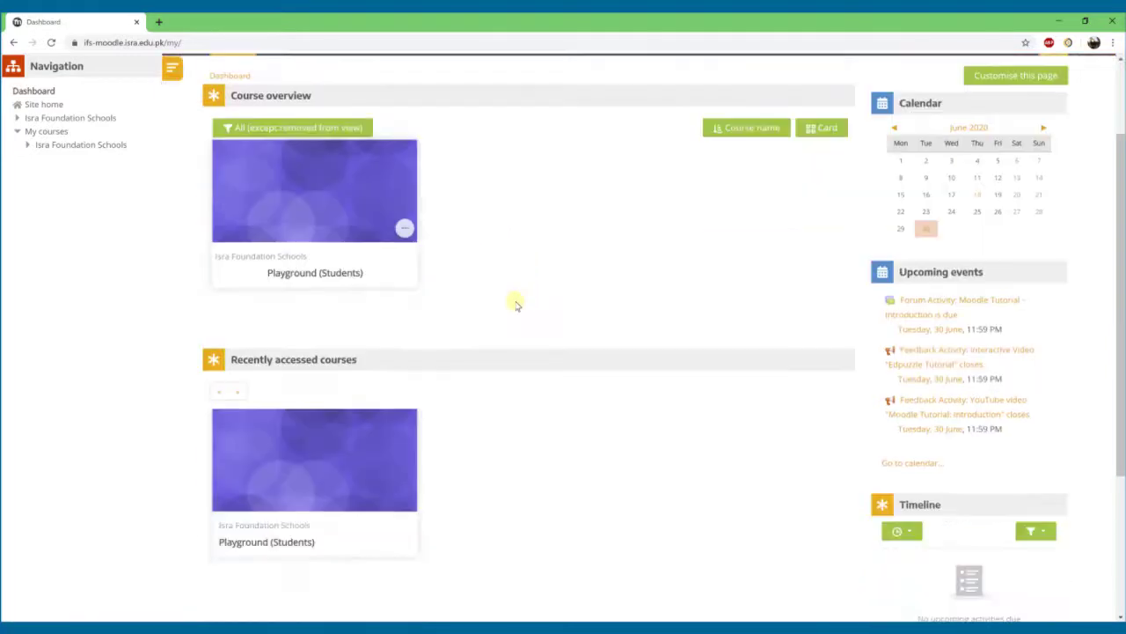
{"action": "scroll", "coordinate": [516, 302], "scroll_direction": "up", "scroll_amount": 2}
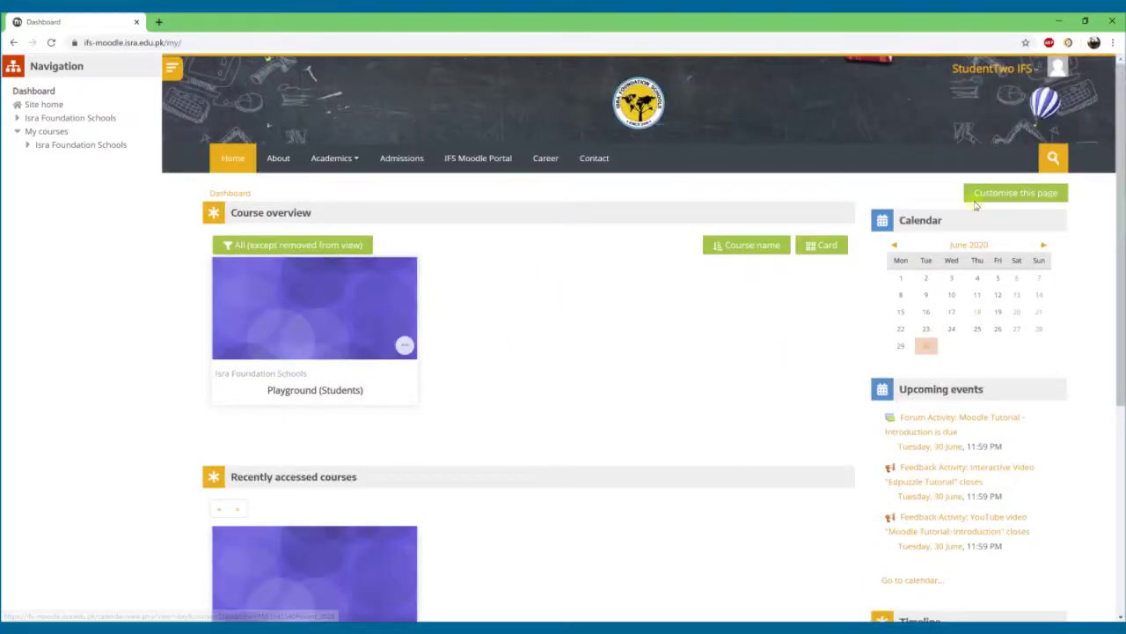
{"action": "left_click", "coordinate": [41, 106]}
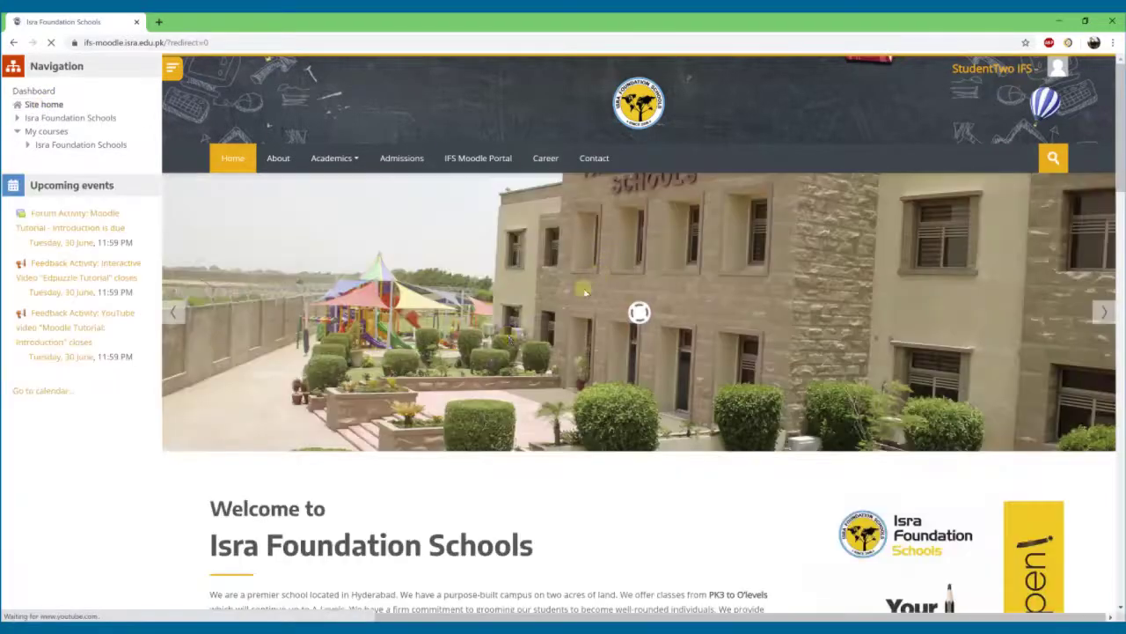
Step: Expand Isra Foundation Schools under My courses and reopen the Playground (Students) course
{"action": "scroll", "coordinate": [724, 317], "scroll_direction": "down", "scroll_amount": 5}
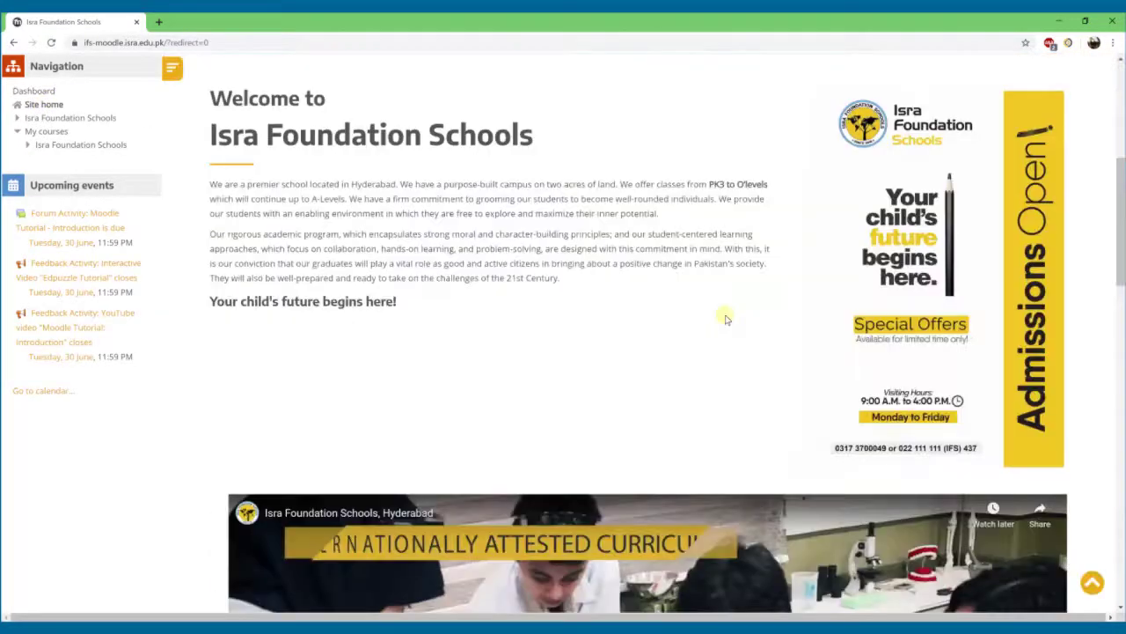
{"action": "scroll", "coordinate": [724, 317], "scroll_direction": "up", "scroll_amount": 3}
{"action": "scroll", "coordinate": [724, 317], "scroll_direction": "up", "scroll_amount": 2}
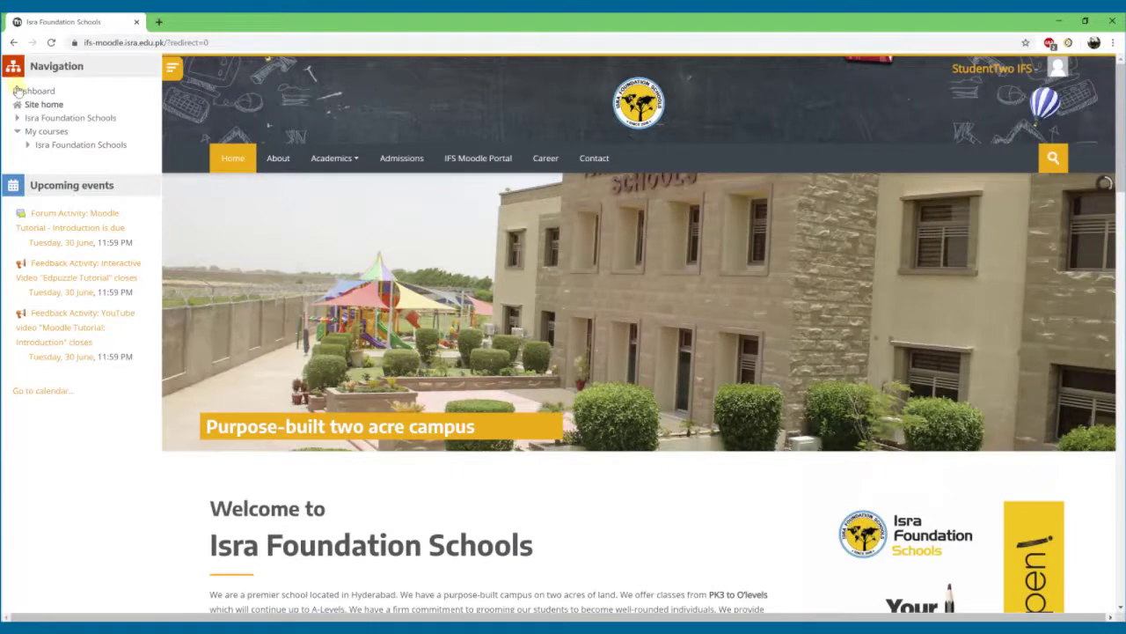
{"action": "left_click", "coordinate": [27, 144]}
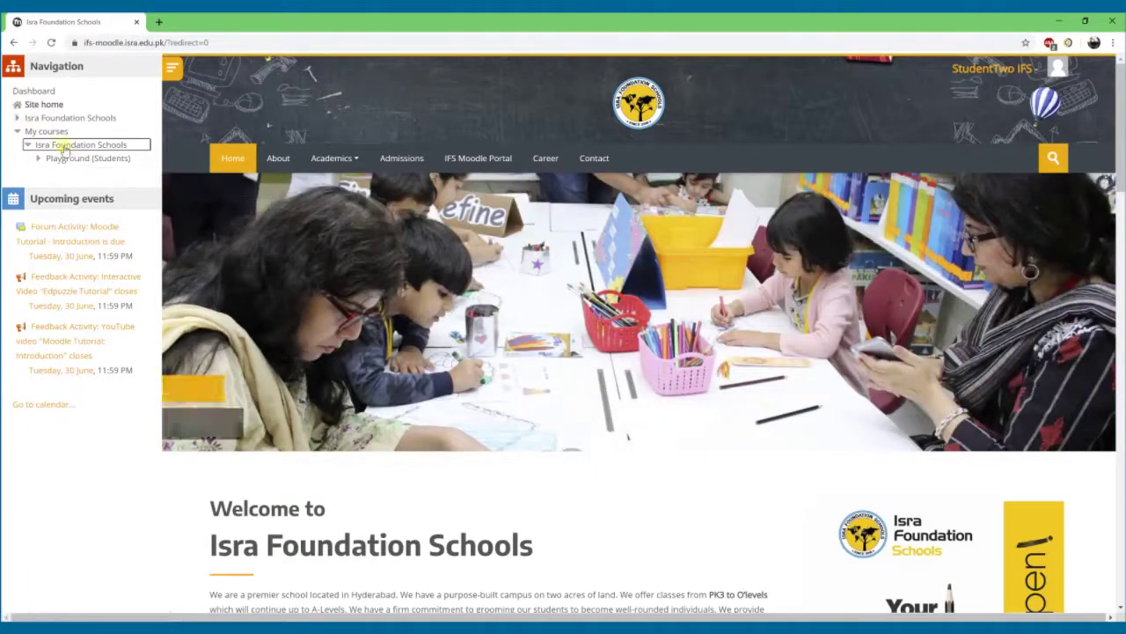
{"action": "left_click", "coordinate": [68, 159]}
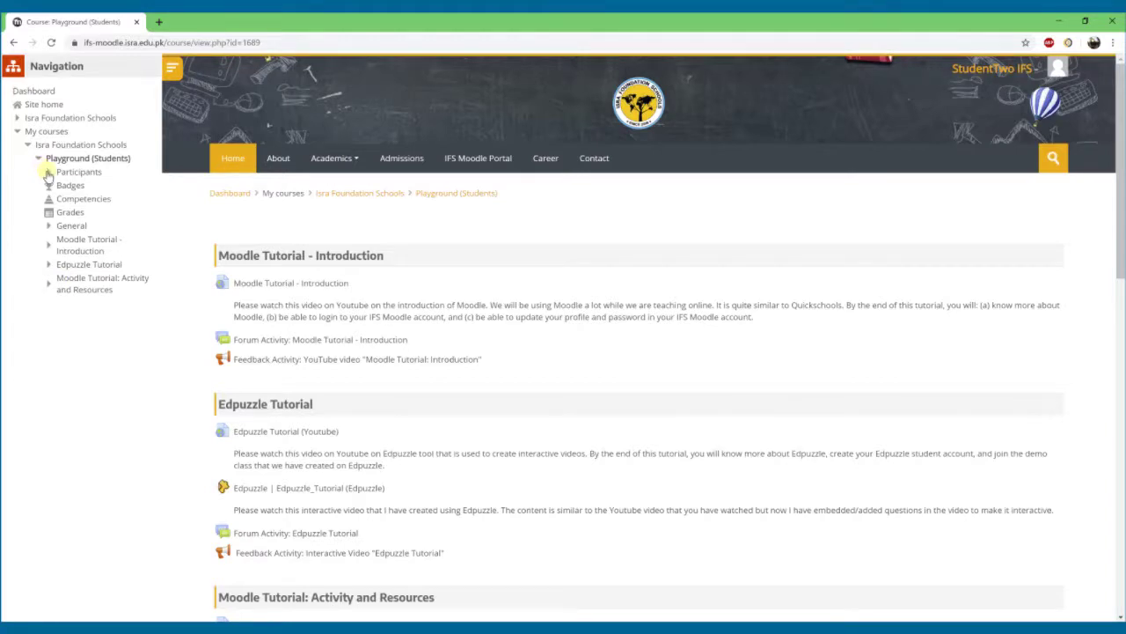
{"action": "left_click", "coordinate": [48, 250]}
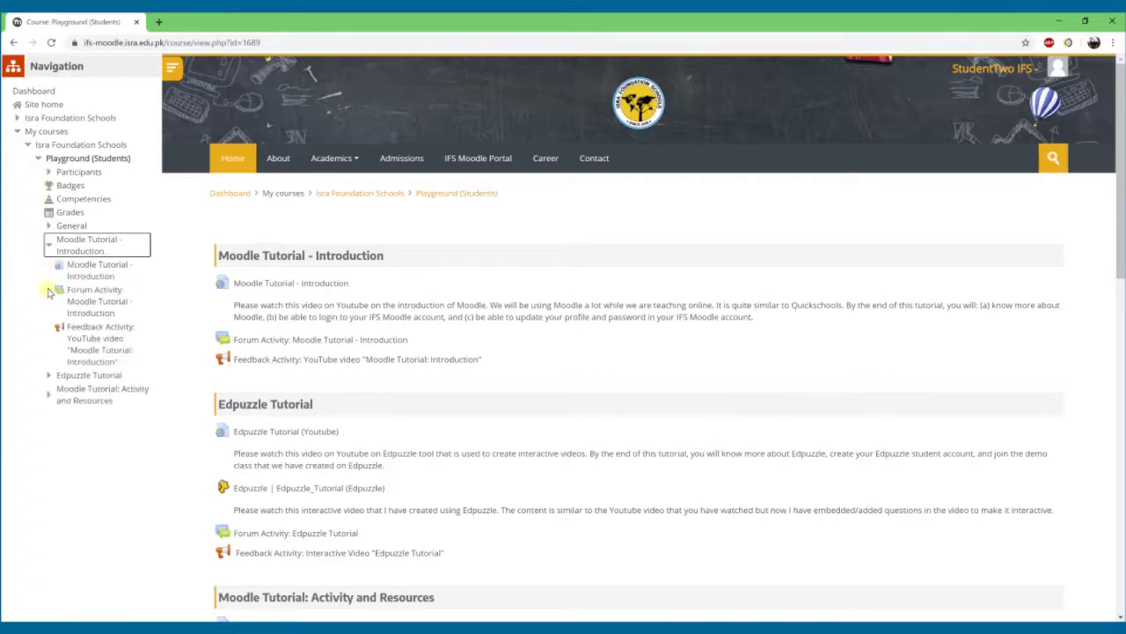
{"action": "left_click", "coordinate": [92, 267]}
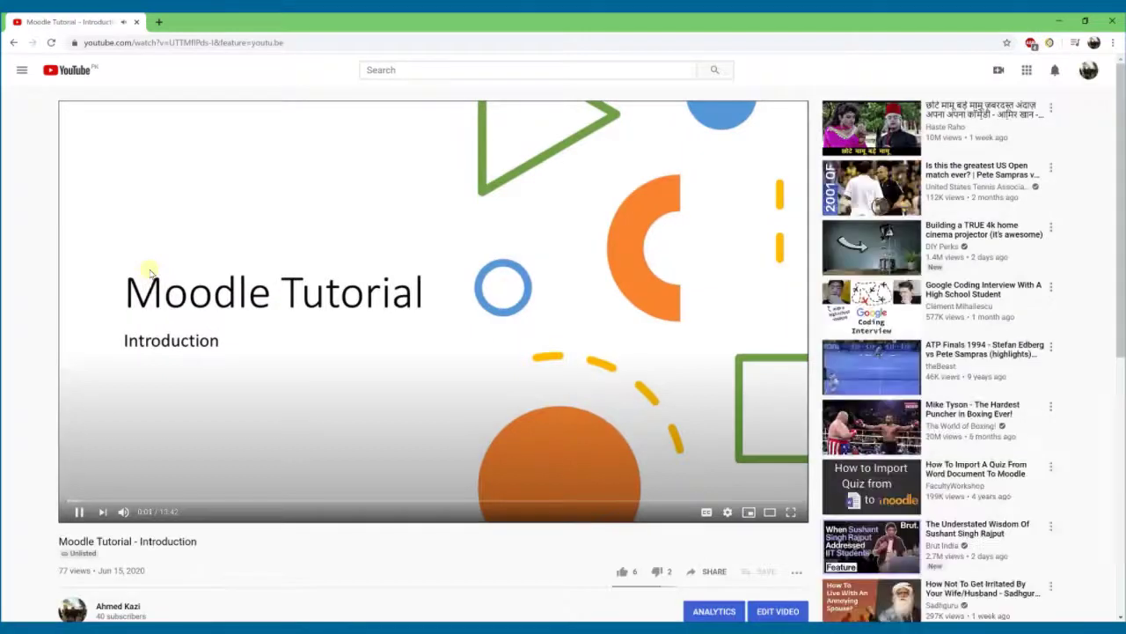
{"action": "key", "text": "alt+Left"}
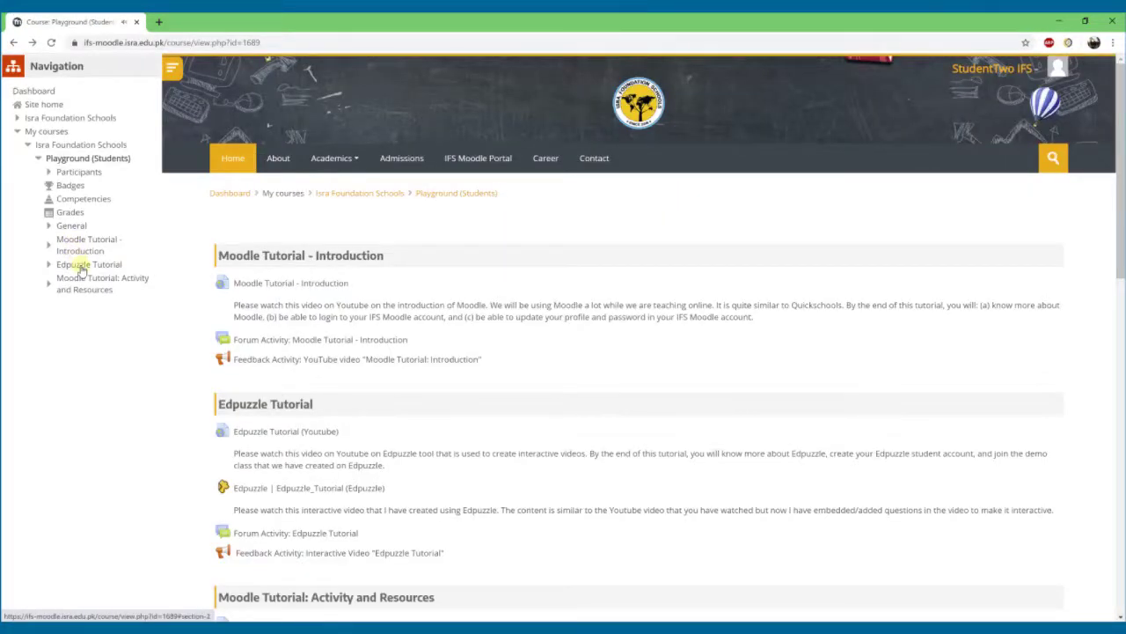
{"action": "left_click", "coordinate": [49, 265]}
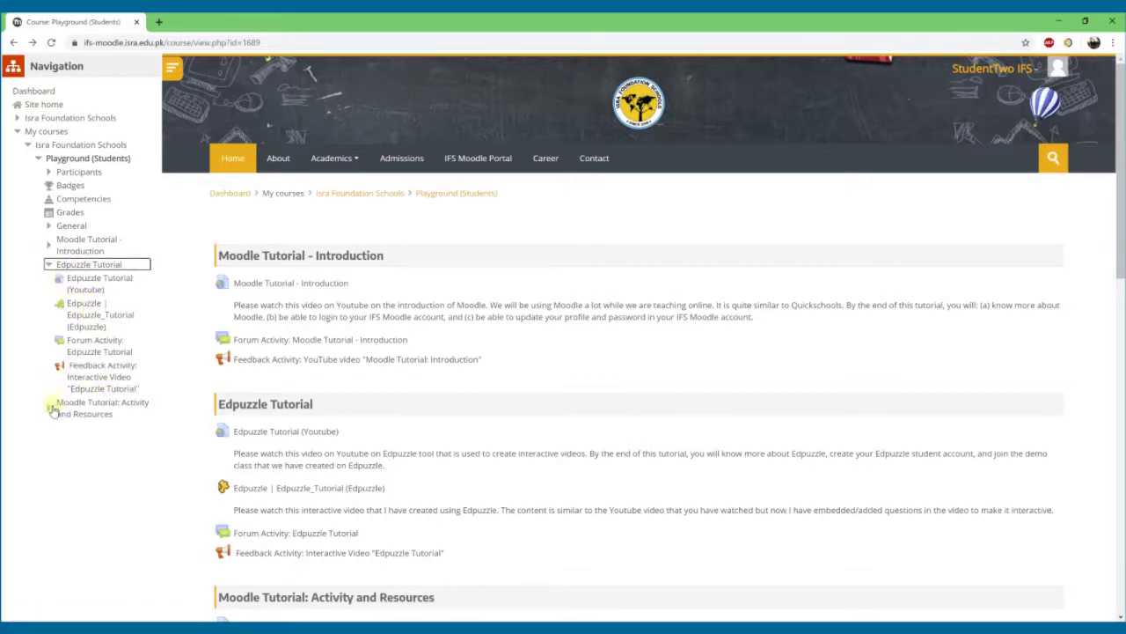
{"action": "left_click", "coordinate": [49, 265]}
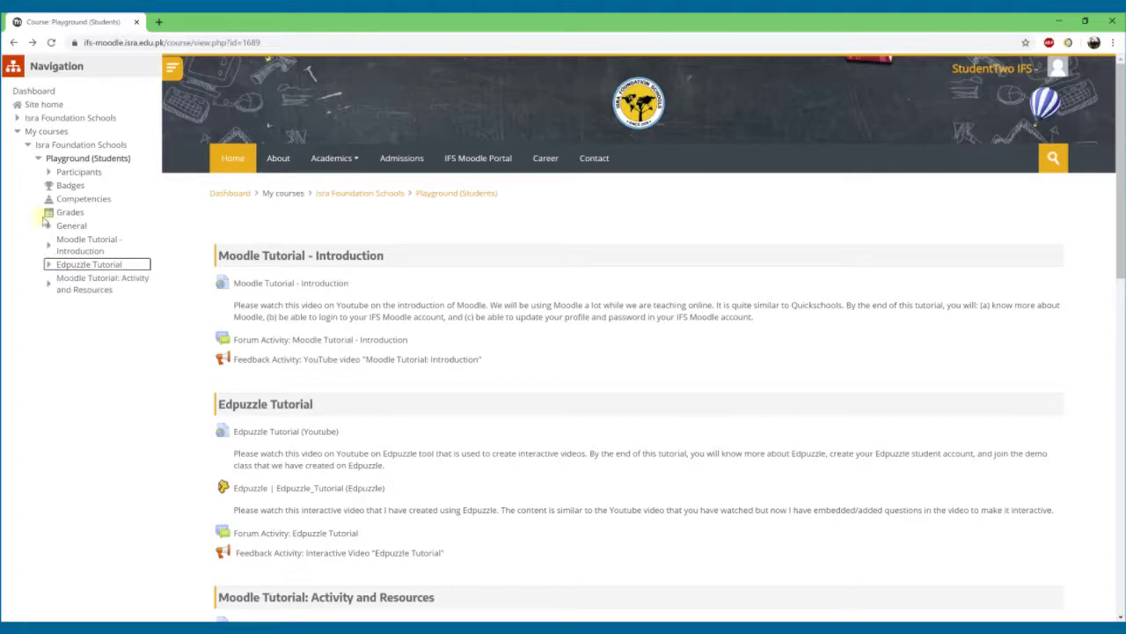
{"action": "left_click", "coordinate": [37, 92]}
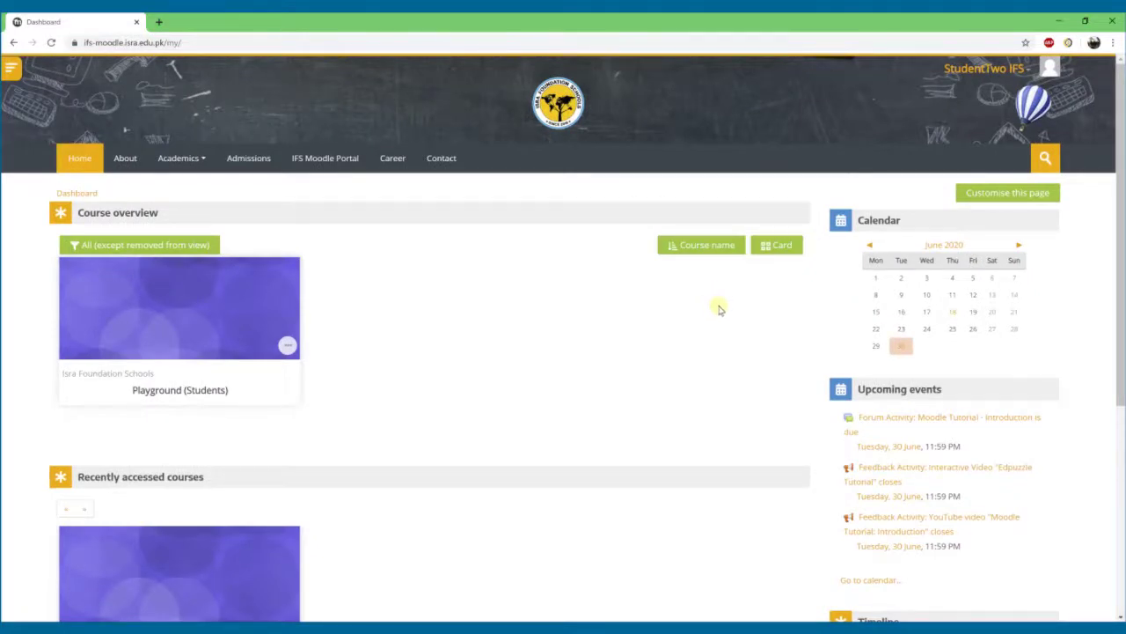
Step: Set the Timeline block's range to 'Next 30 days'
{"action": "scroll", "coordinate": [692, 307], "scroll_direction": "down", "scroll_amount": 3}
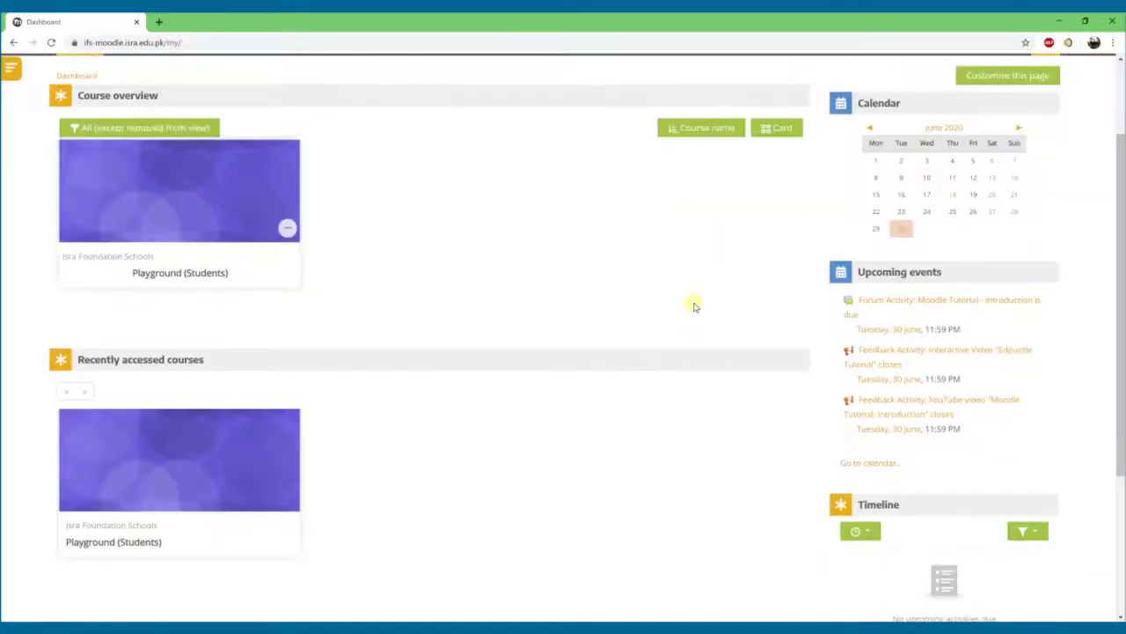
{"action": "scroll", "coordinate": [704, 295], "scroll_direction": "down", "scroll_amount": 1}
{"action": "scroll", "coordinate": [871, 193], "scroll_direction": "up", "scroll_amount": 1}
{"action": "scroll", "coordinate": [985, 380], "scroll_direction": "down", "scroll_amount": 1}
{"action": "scroll", "coordinate": [981, 386], "scroll_direction": "down", "scroll_amount": 1}
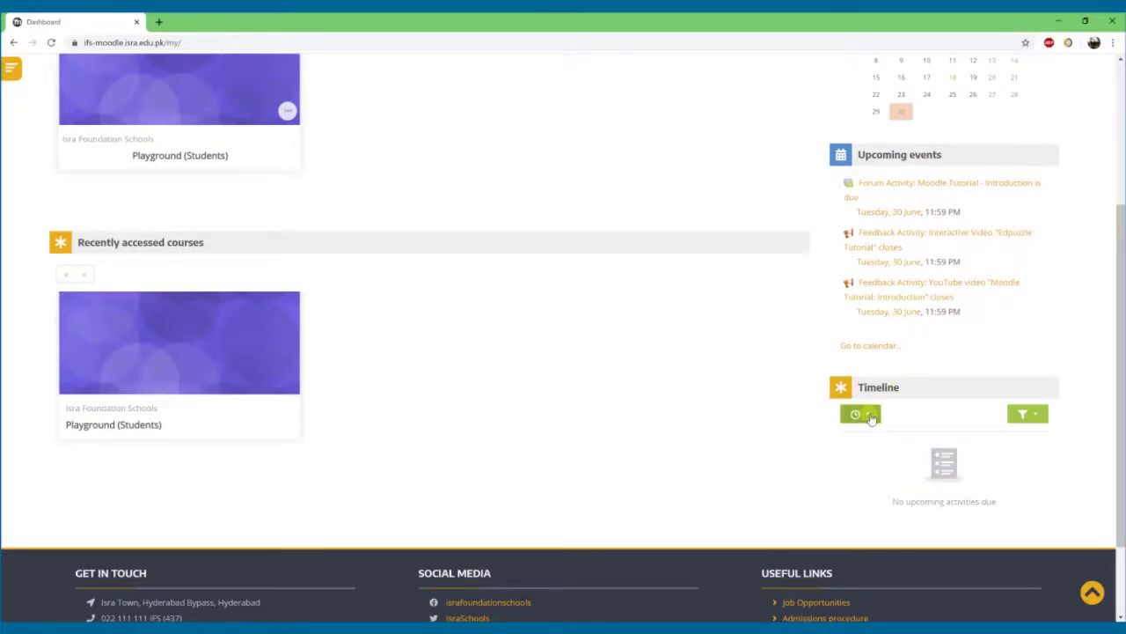
{"action": "left_click", "coordinate": [869, 415]}
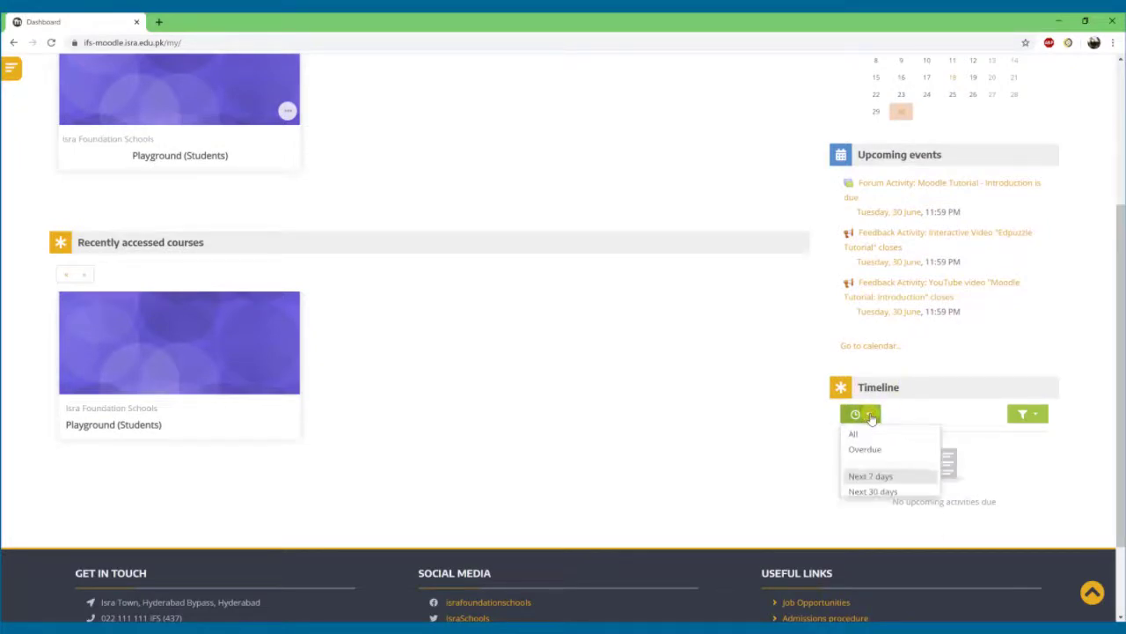
{"action": "left_click", "coordinate": [874, 494]}
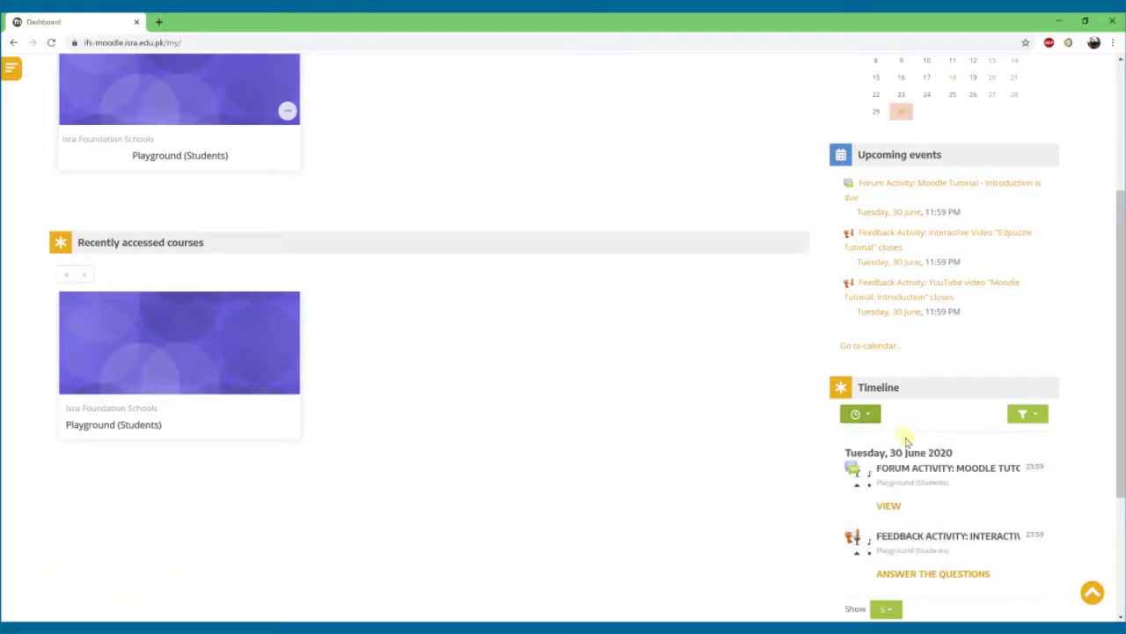
Step: Review the activities due 30 June 2020, then go to the upcoming events calendar
{"action": "scroll", "coordinate": [902, 387], "scroll_direction": "down", "scroll_amount": 1}
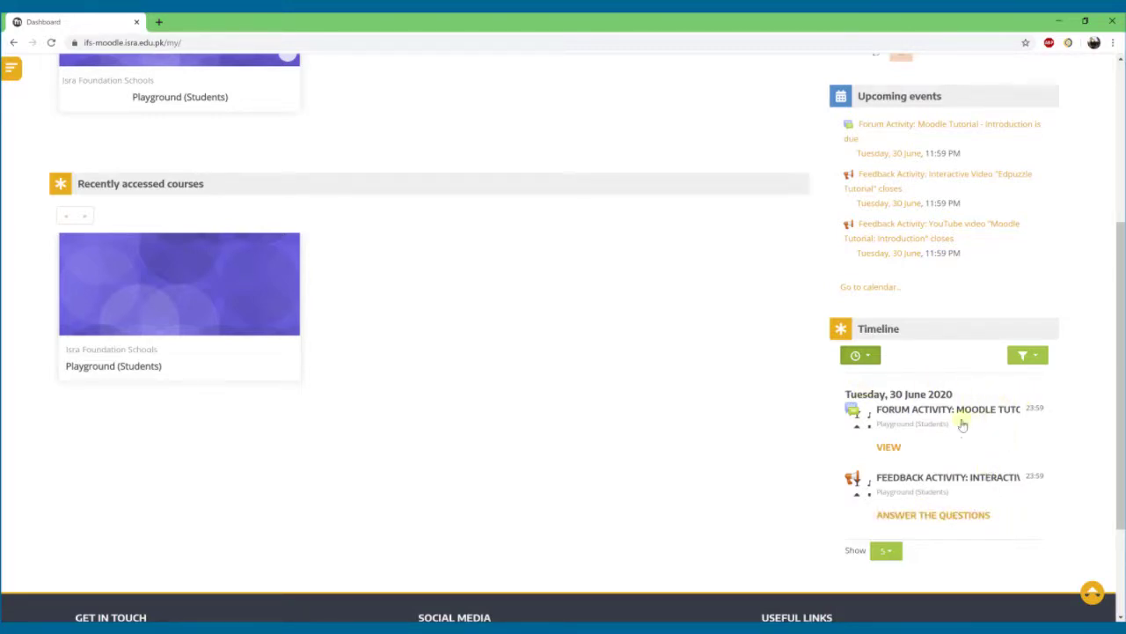
{"action": "scroll", "coordinate": [944, 457], "scroll_direction": "down", "scroll_amount": 1}
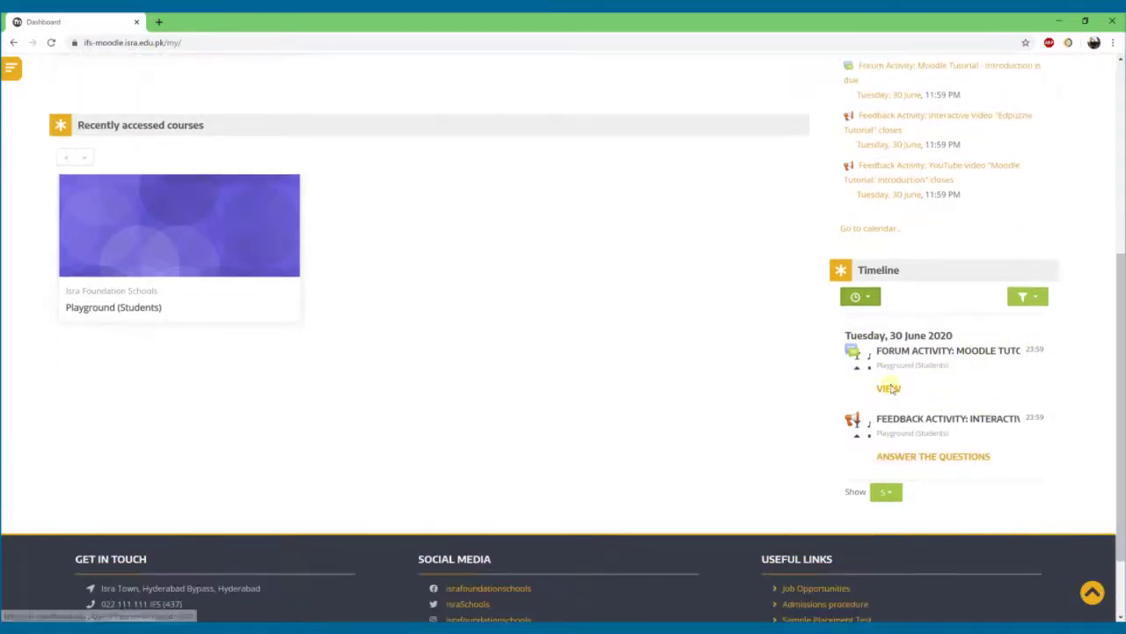
{"action": "scroll", "coordinate": [915, 368], "scroll_direction": "up", "scroll_amount": 1}
{"action": "scroll", "coordinate": [916, 368], "scroll_direction": "up", "scroll_amount": 1}
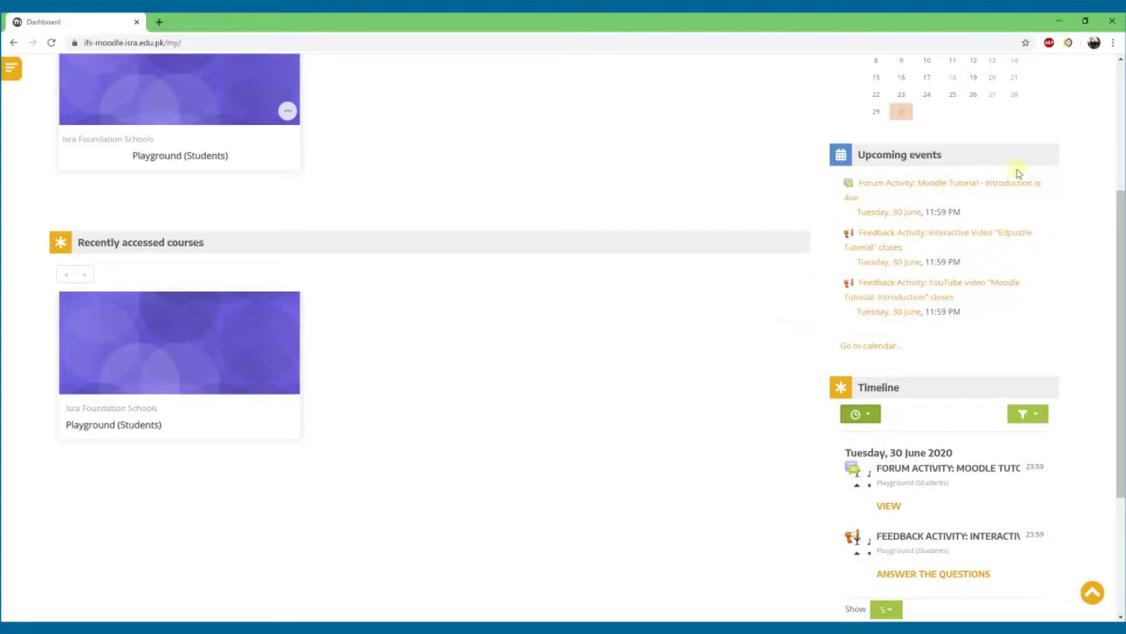
{"action": "left_click", "coordinate": [878, 350]}
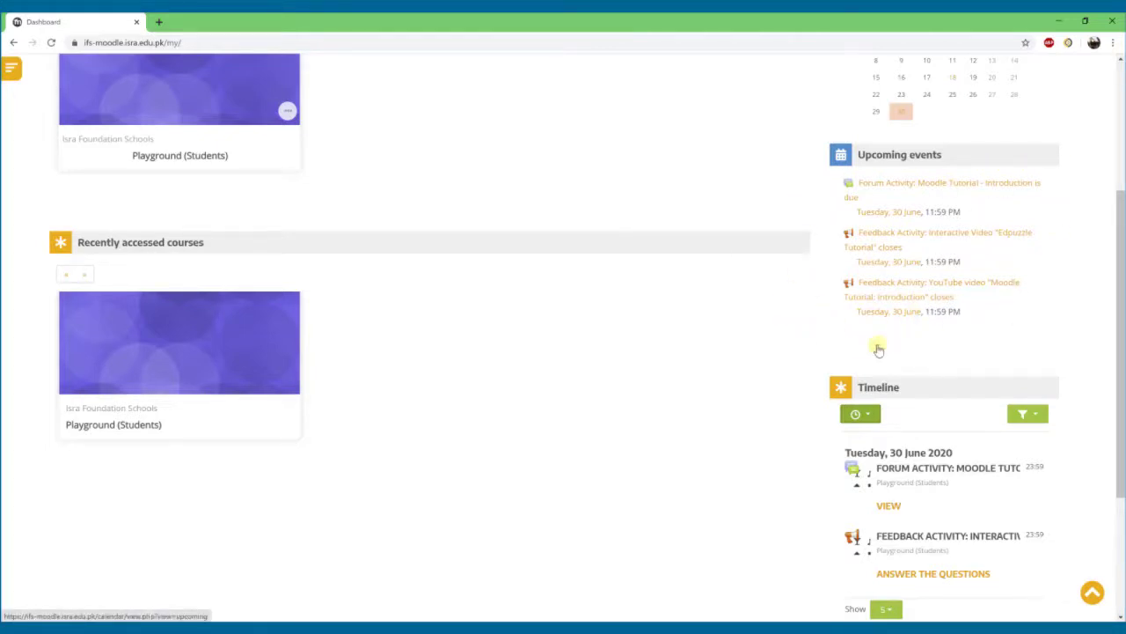
{"action": "scroll", "coordinate": [875, 344], "scroll_direction": "up", "scroll_amount": 1}
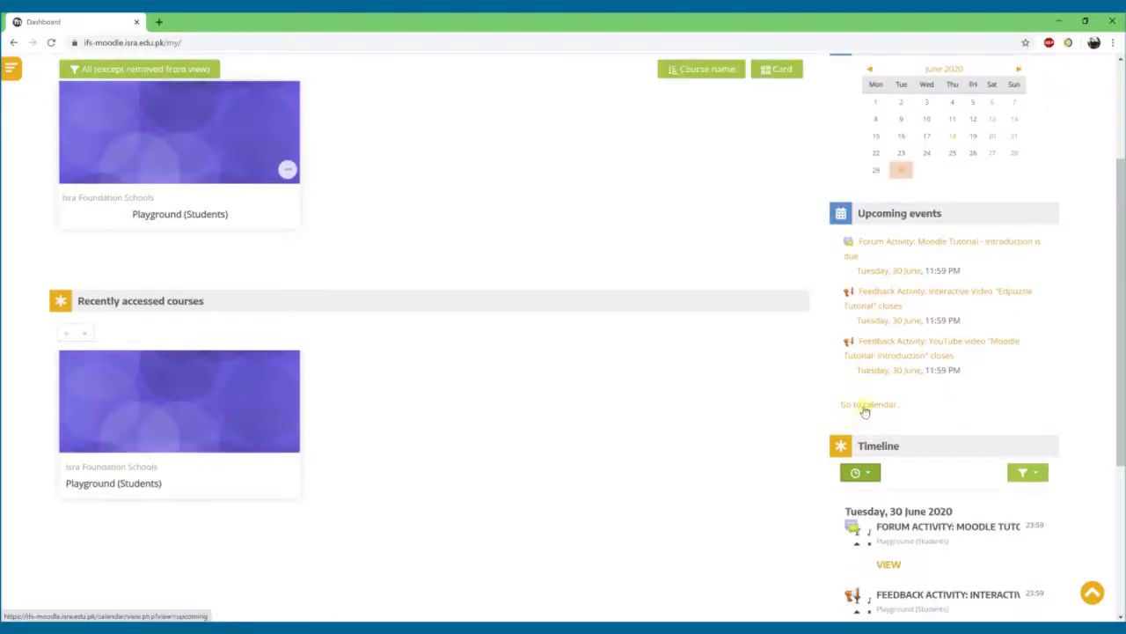
Step: Open the calendar and view the day's events for 18 June
{"action": "left_click", "coordinate": [865, 410]}
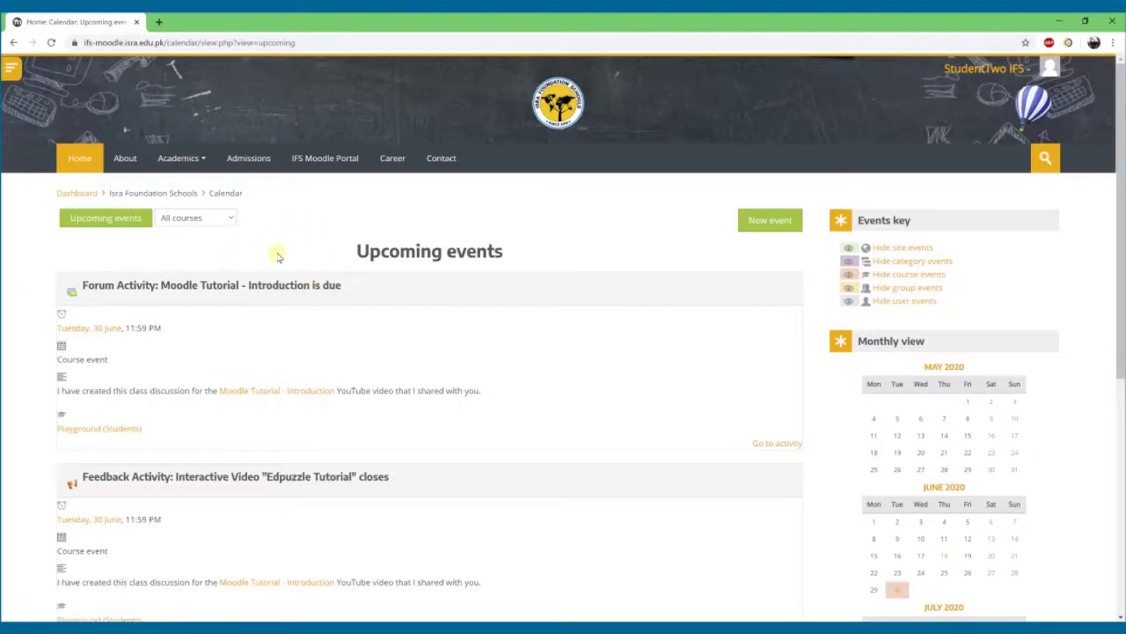
{"action": "scroll", "coordinate": [350, 294], "scroll_direction": "down", "scroll_amount": 1}
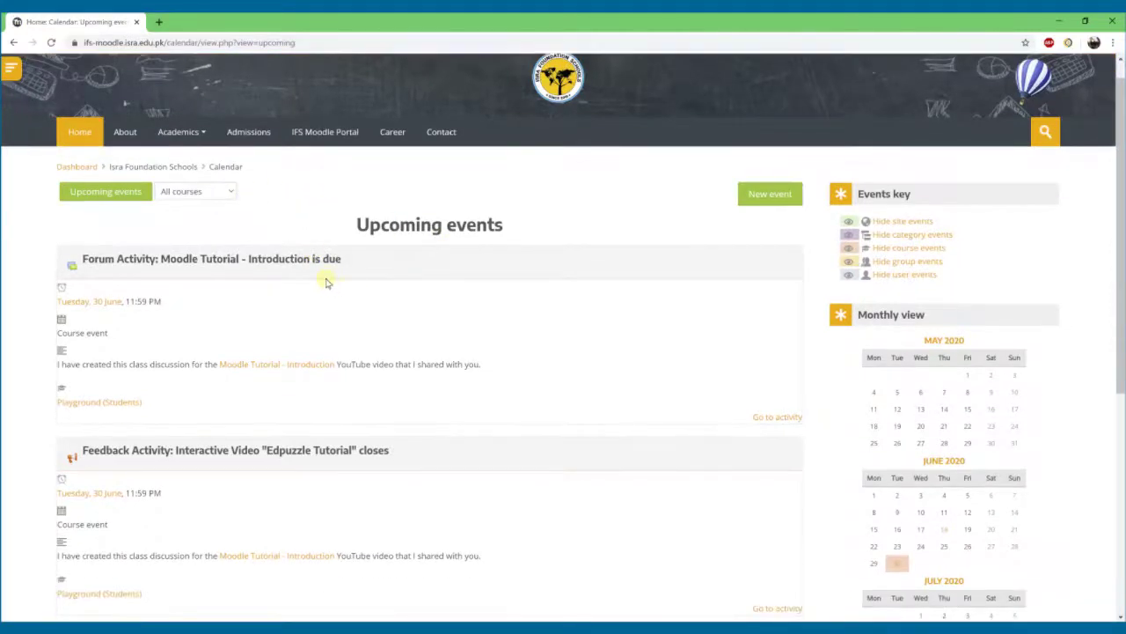
{"action": "scroll", "coordinate": [362, 248], "scroll_direction": "down", "scroll_amount": 1}
{"action": "scroll", "coordinate": [506, 282], "scroll_direction": "down", "scroll_amount": 1}
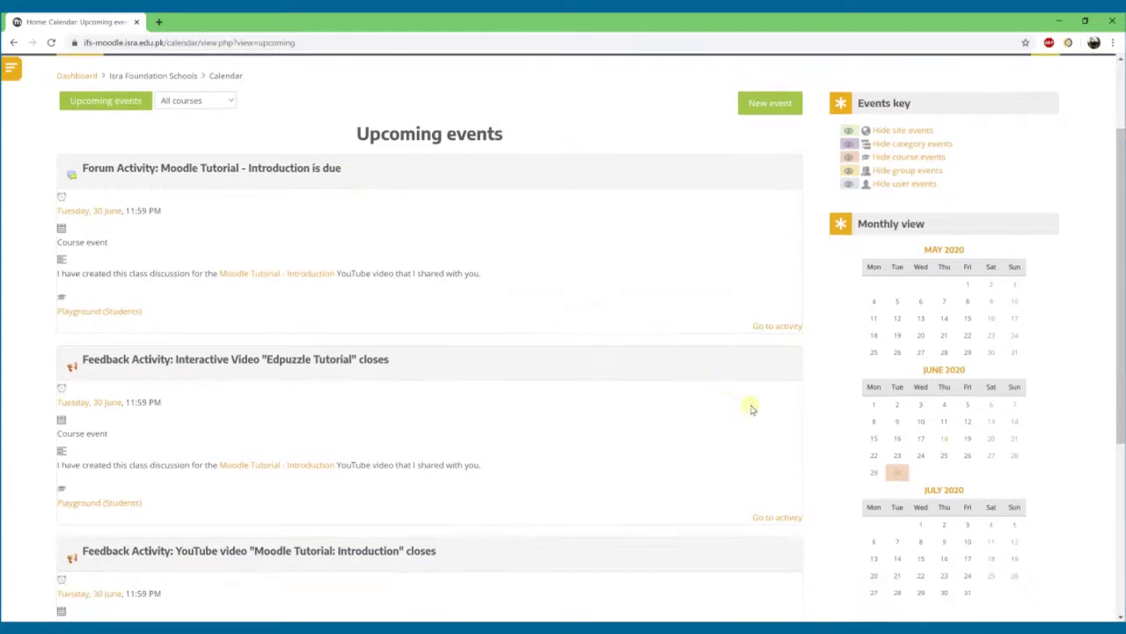
{"action": "left_click", "coordinate": [944, 445]}
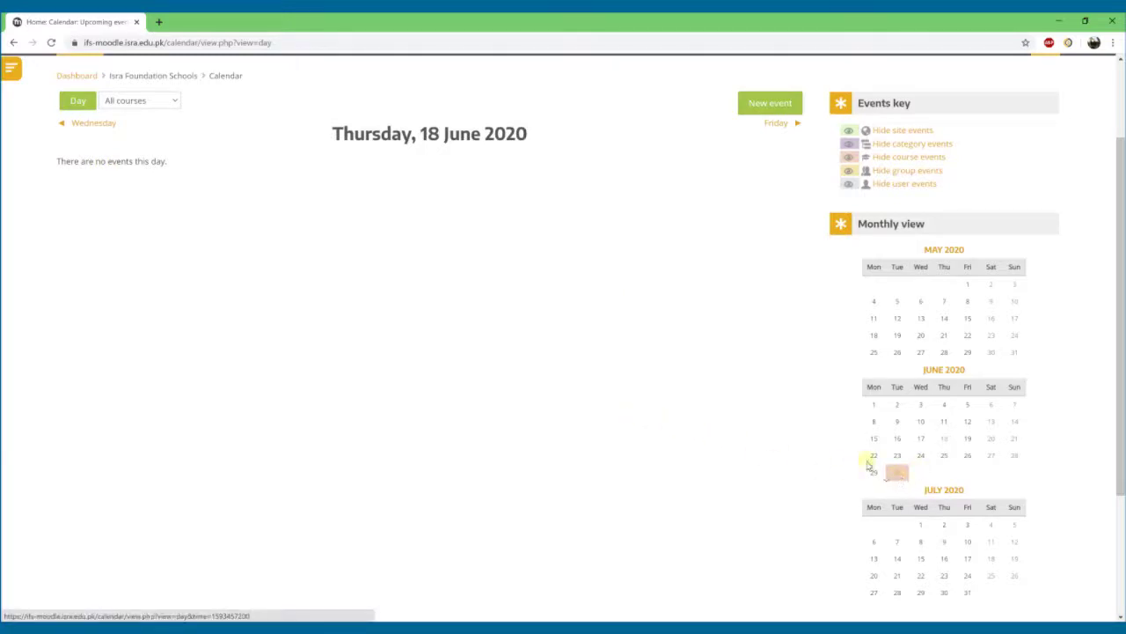
{"action": "left_click", "coordinate": [52, 43]}
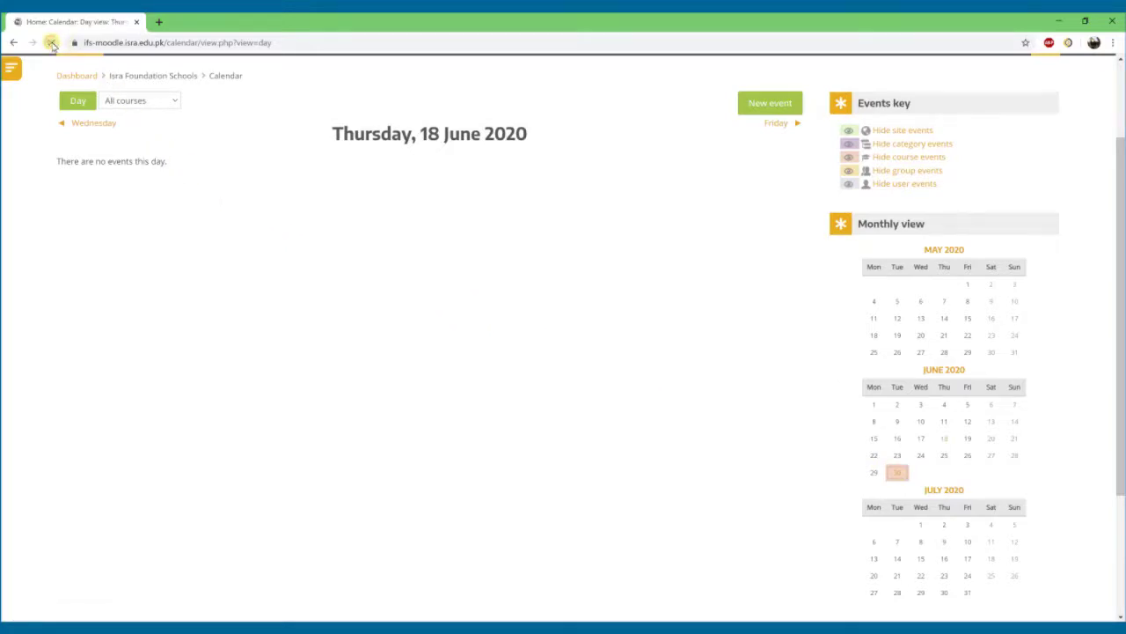
Step: Open the 30 June 2020 day view listing the forum and two feedback activities
{"action": "left_click", "coordinate": [897, 473]}
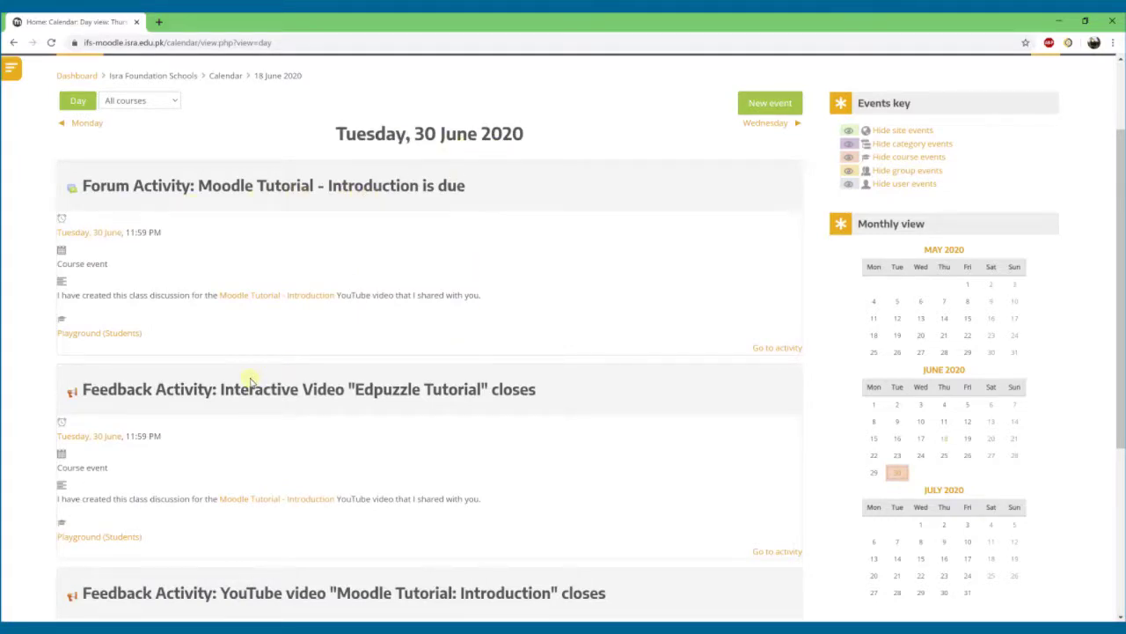
{"action": "scroll", "coordinate": [273, 361], "scroll_direction": "down", "scroll_amount": 2}
{"action": "scroll", "coordinate": [362, 371], "scroll_direction": "down", "scroll_amount": 1}
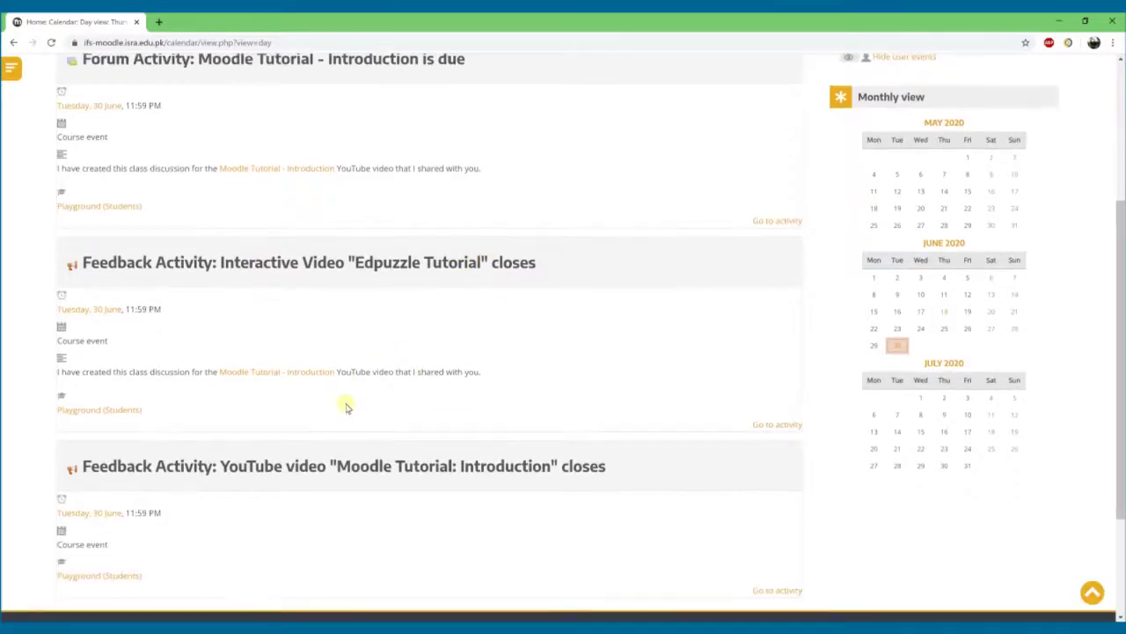
{"action": "scroll", "coordinate": [375, 413], "scroll_direction": "up", "scroll_amount": 3}
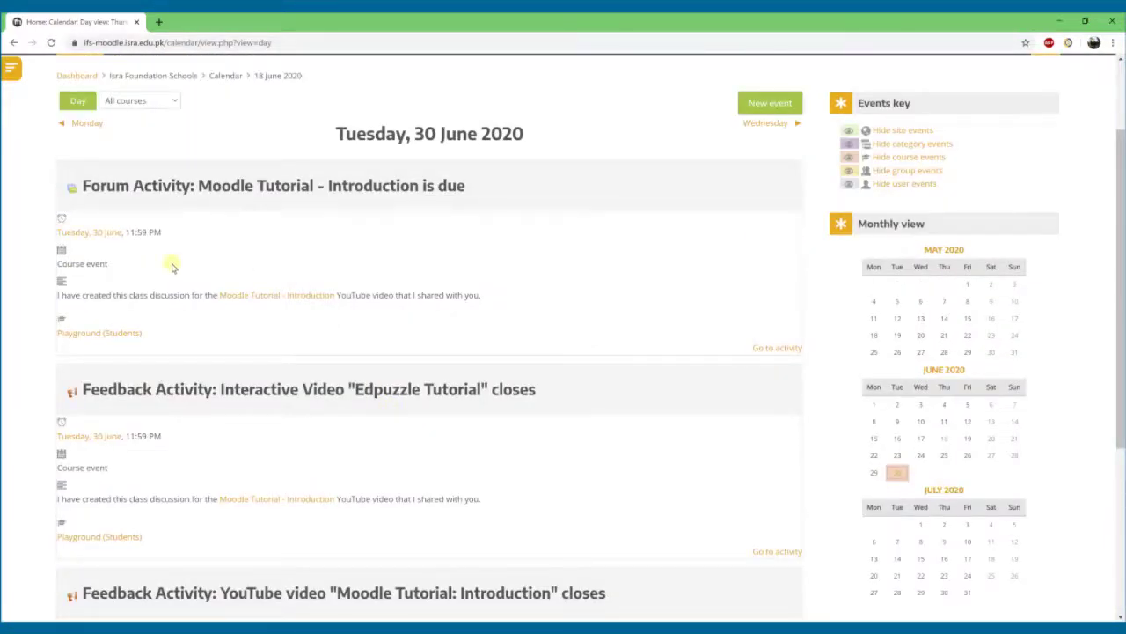
{"action": "scroll", "coordinate": [270, 267], "scroll_direction": "up", "scroll_amount": 1}
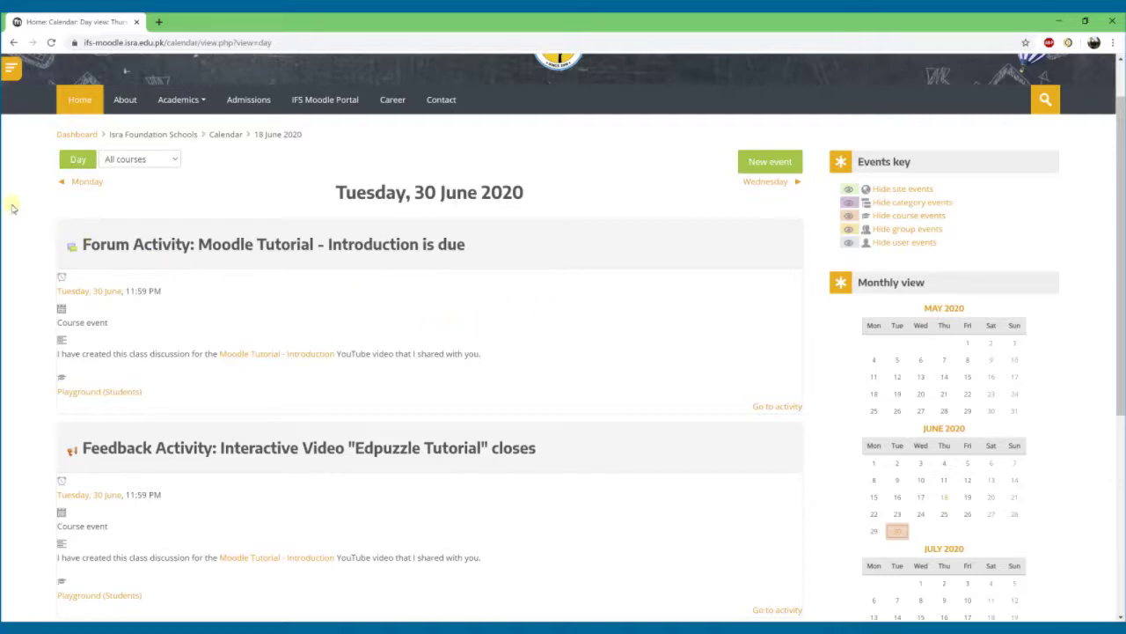
Step: Return to the Dashboard via the breadcrumb and browse its calendar and upcoming events
{"action": "left_click", "coordinate": [86, 137]}
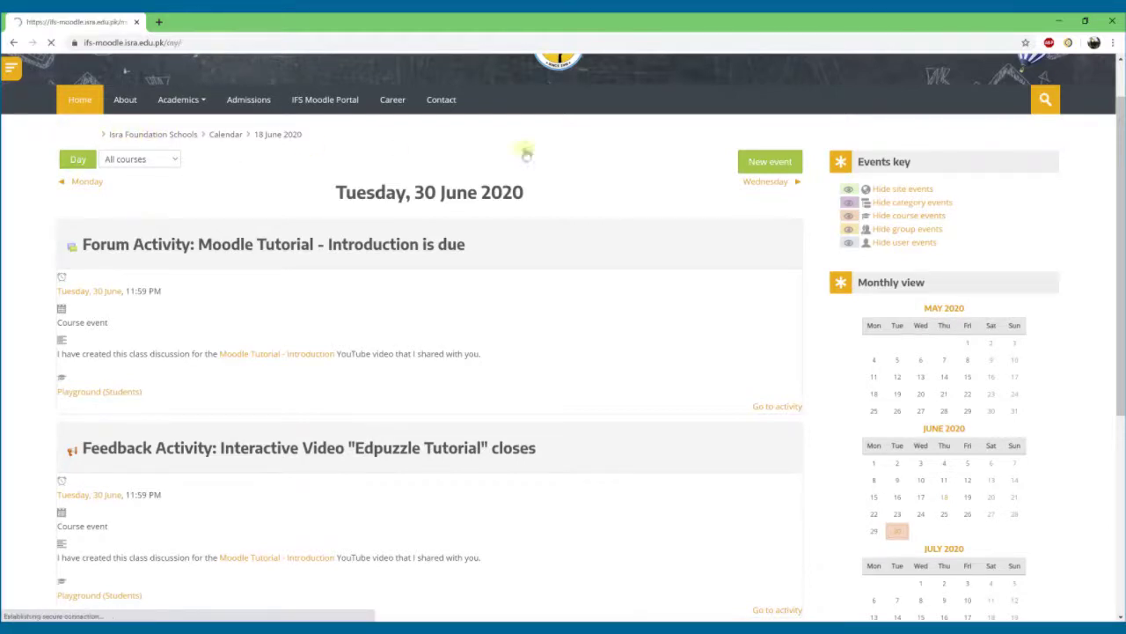
{"action": "scroll", "coordinate": [1083, 462], "scroll_direction": "down", "scroll_amount": 2}
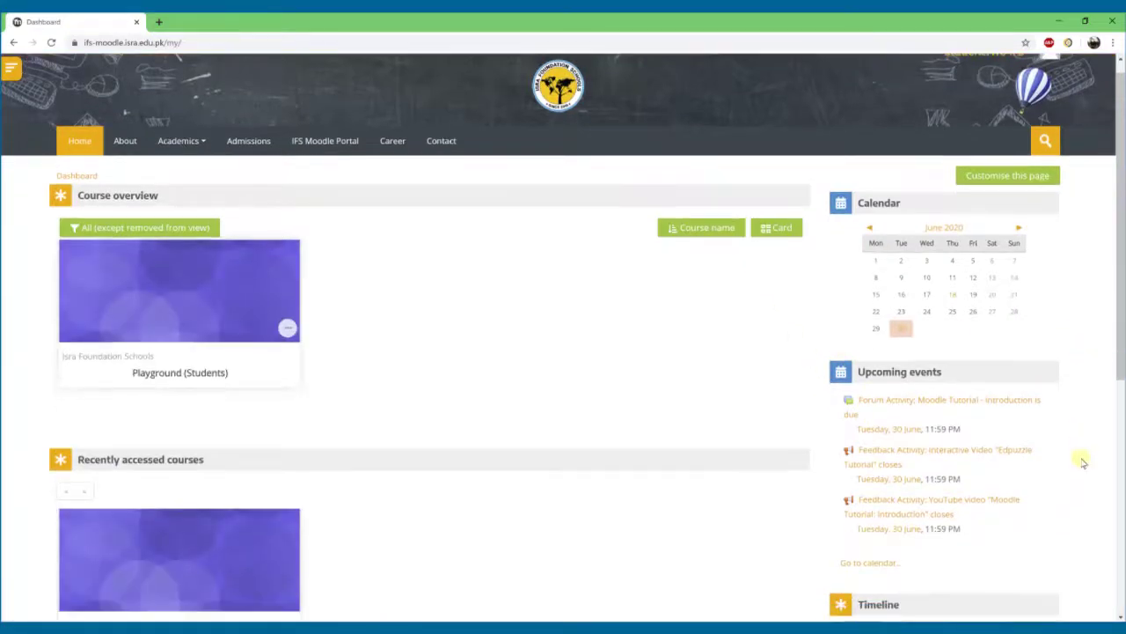
{"action": "scroll", "coordinate": [1082, 462], "scroll_direction": "down", "scroll_amount": 2}
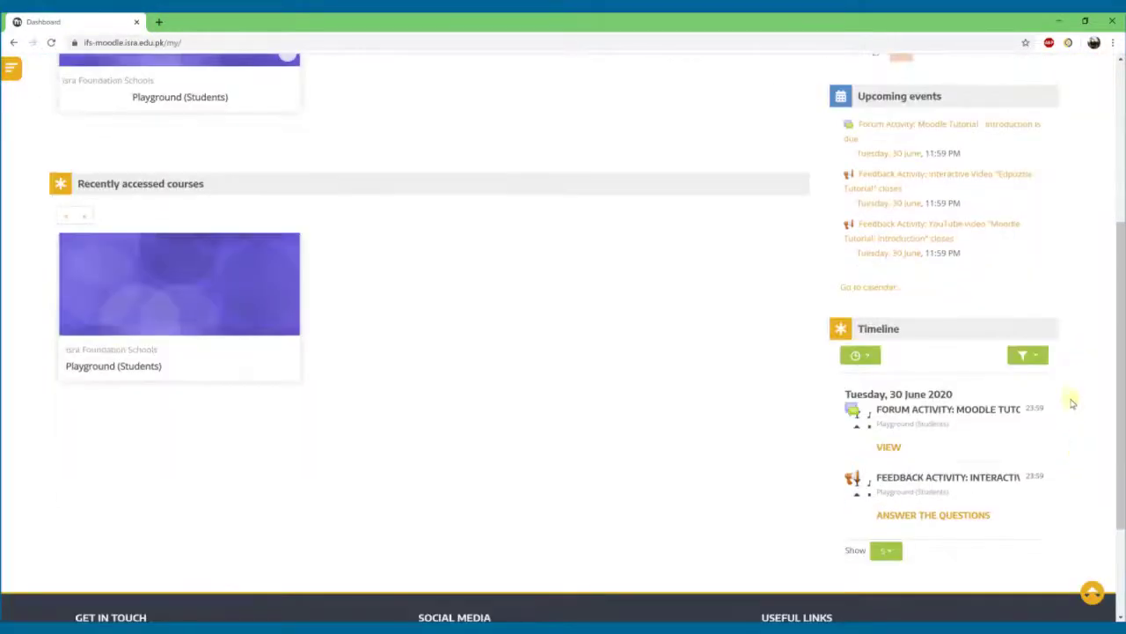
{"action": "scroll", "coordinate": [1068, 395], "scroll_direction": "up", "scroll_amount": 2}
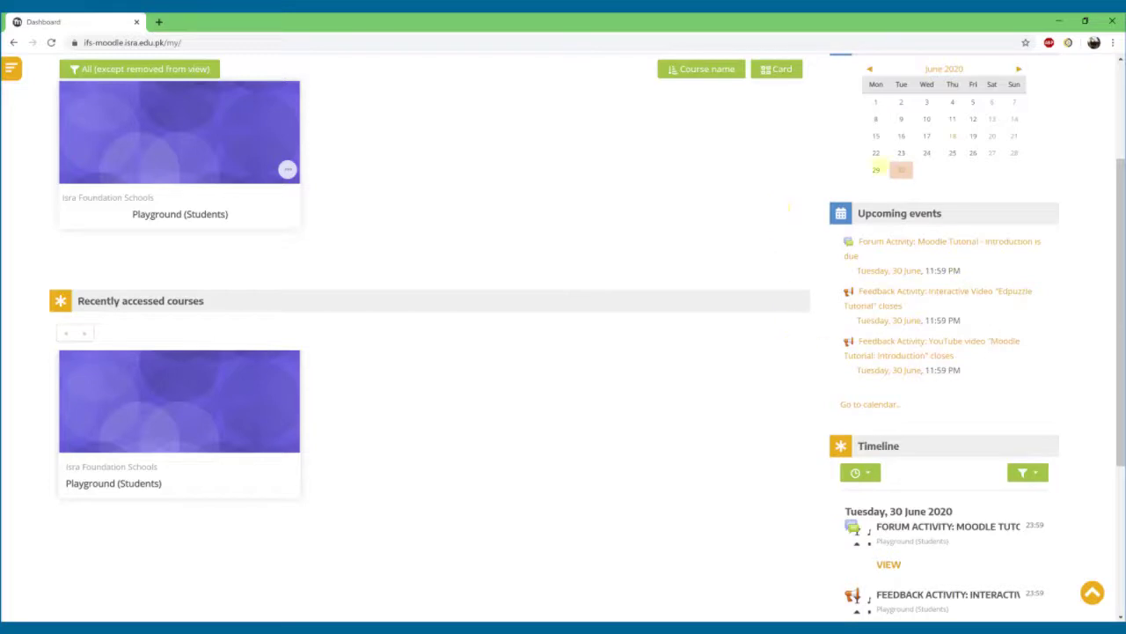
{"action": "scroll", "coordinate": [944, 121], "scroll_direction": "up", "scroll_amount": 1}
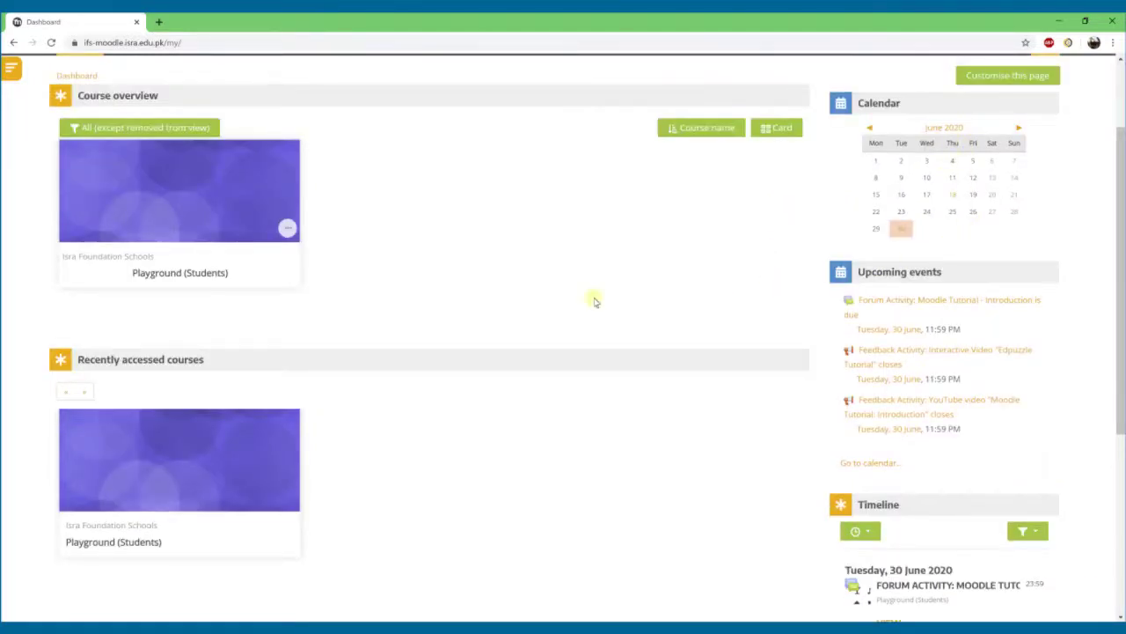
{"action": "scroll", "coordinate": [515, 282], "scroll_direction": "up", "scroll_amount": 1}
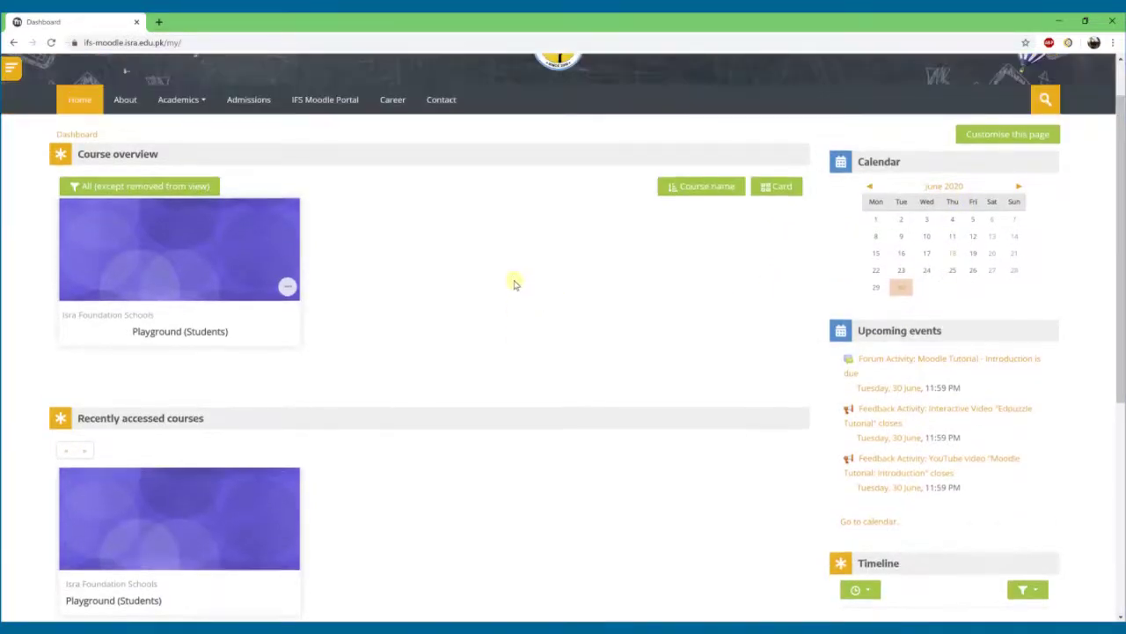